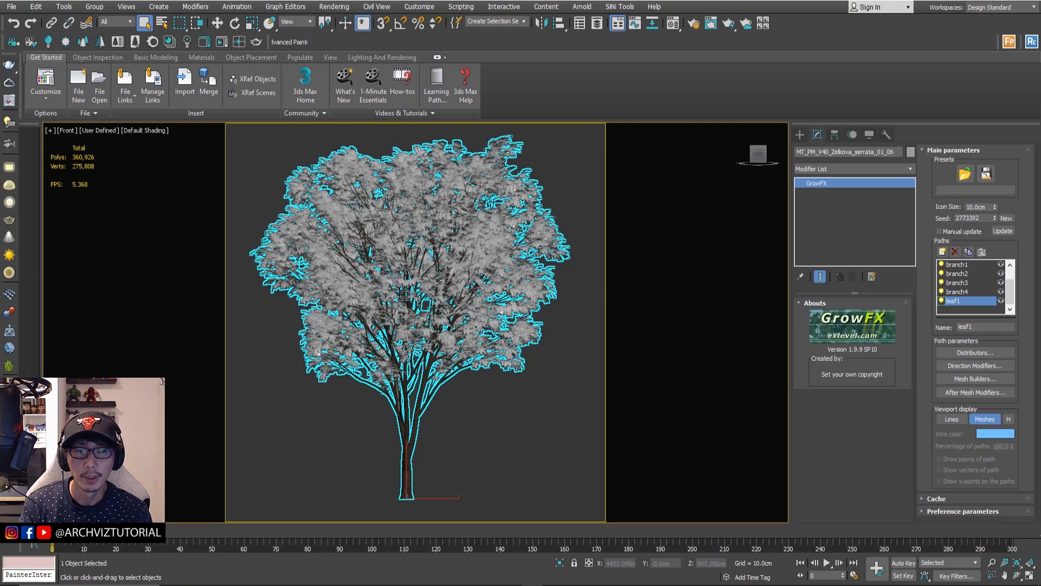
- Select the Zelkova tree and turn off its leaf1 and branch4 paths
click(277, 146)
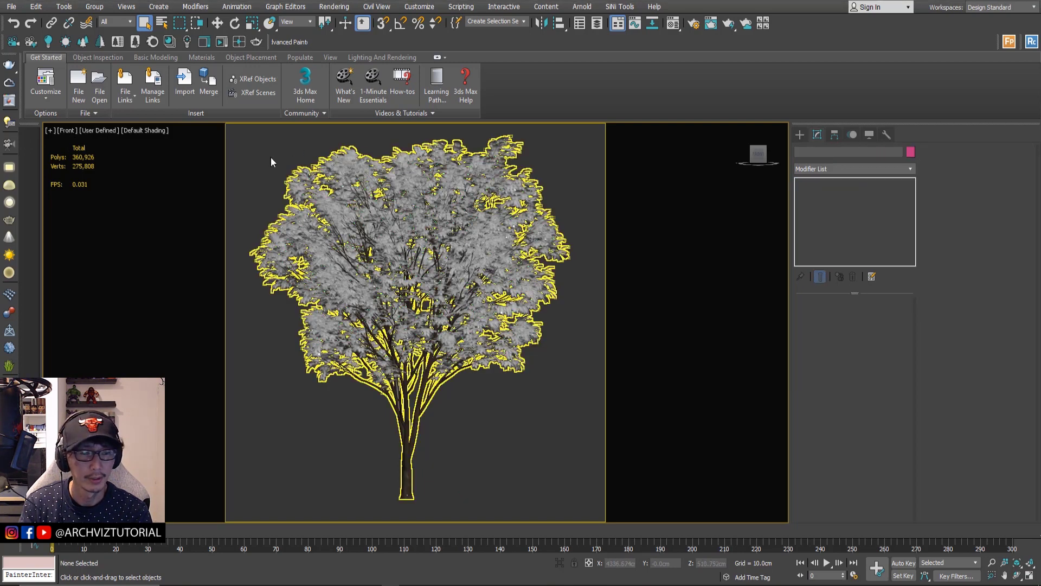
click(397, 218)
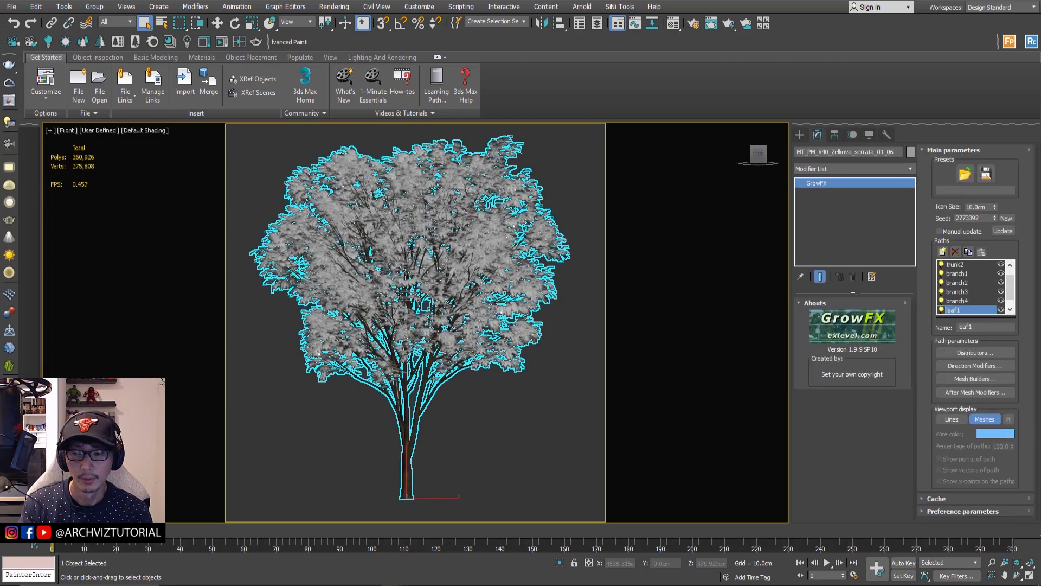
click(941, 301)
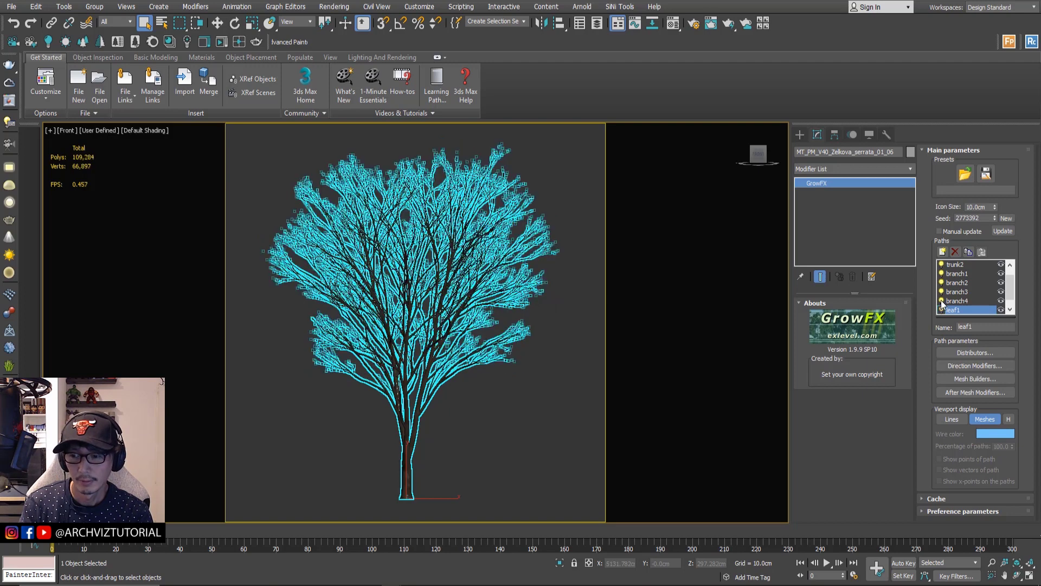
click(942, 301)
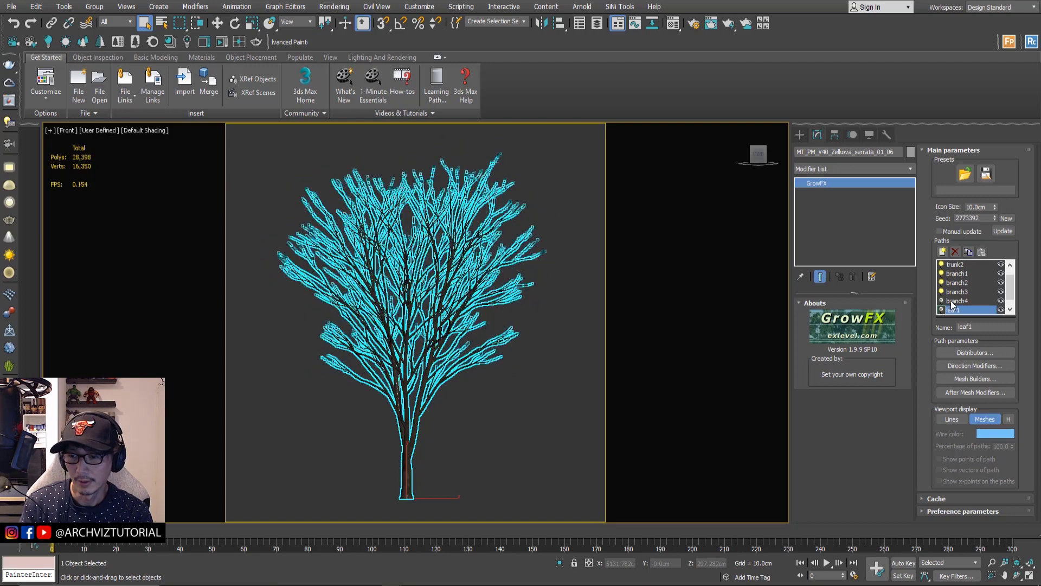
- Turn off the branch3, branch2 and branch1 paths so that only trunk1 and trunk2 stay on
click(951, 301)
click(952, 292)
scroll(949, 301, up, 1)
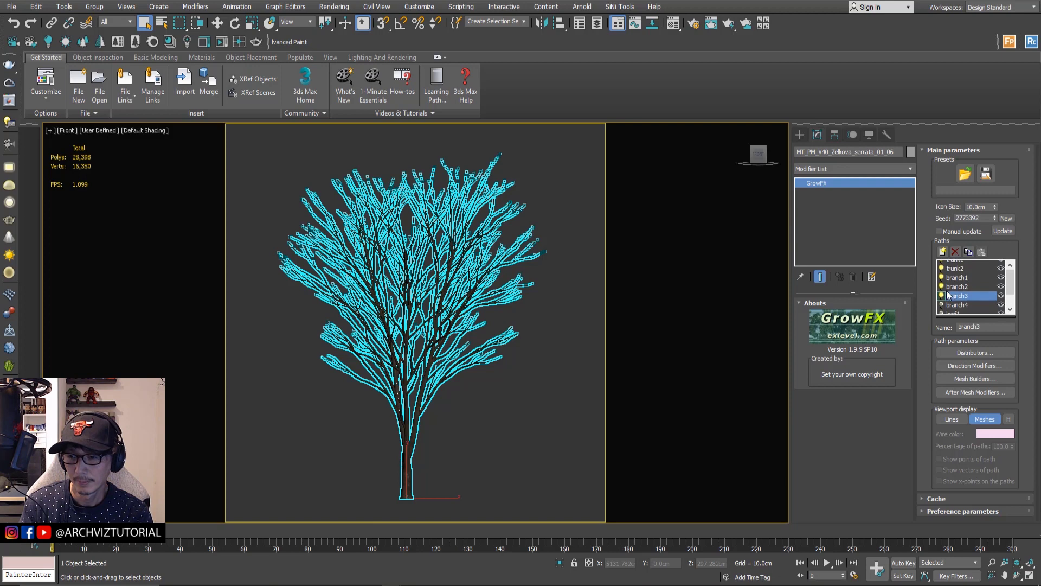
click(941, 301)
click(942, 292)
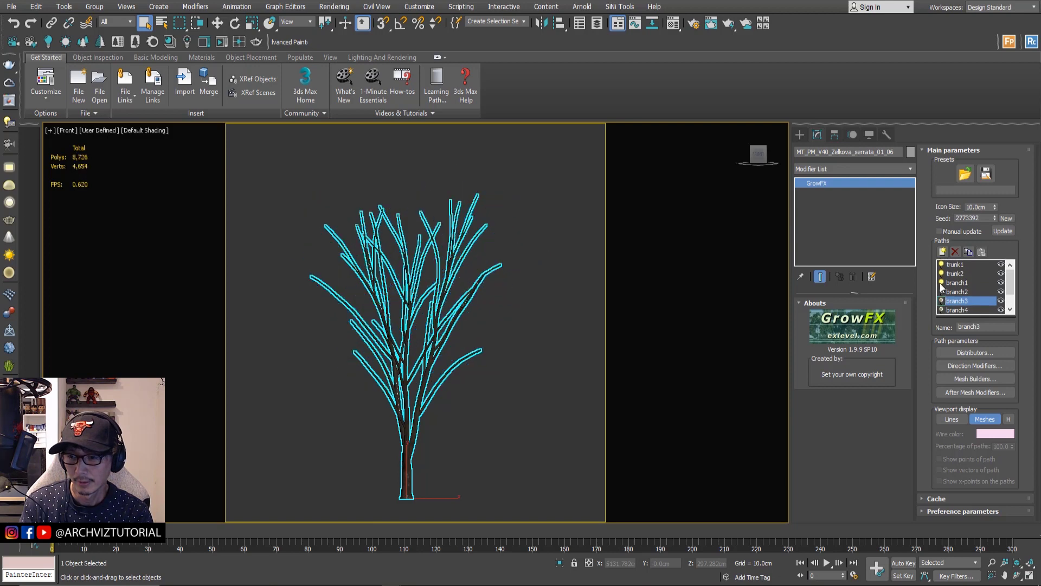
click(941, 283)
click(941, 274)
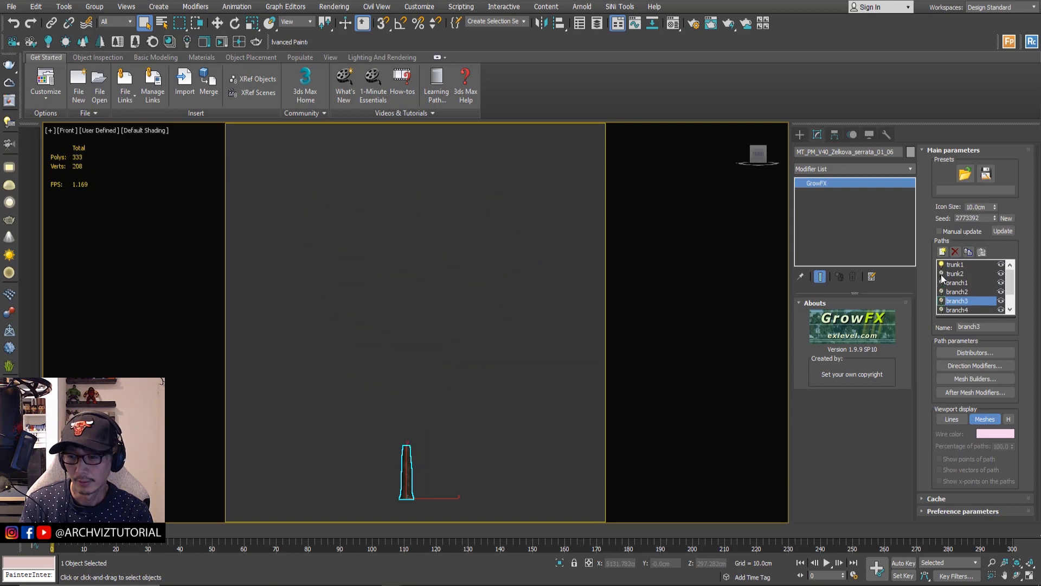
click(942, 273)
click(953, 274)
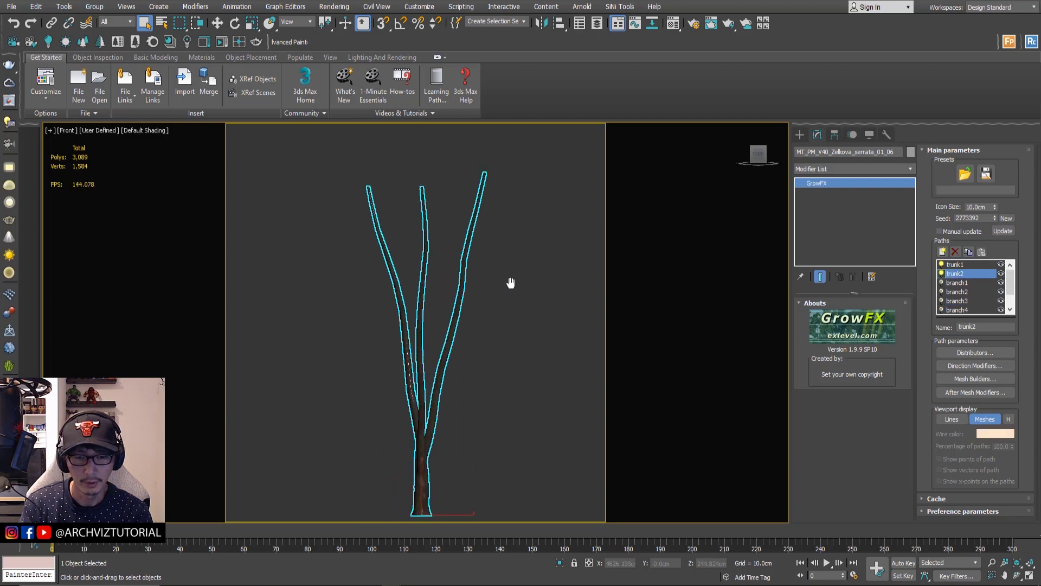
- Select the trunk2 path and open its mesh builders
click(955, 265)
click(957, 273)
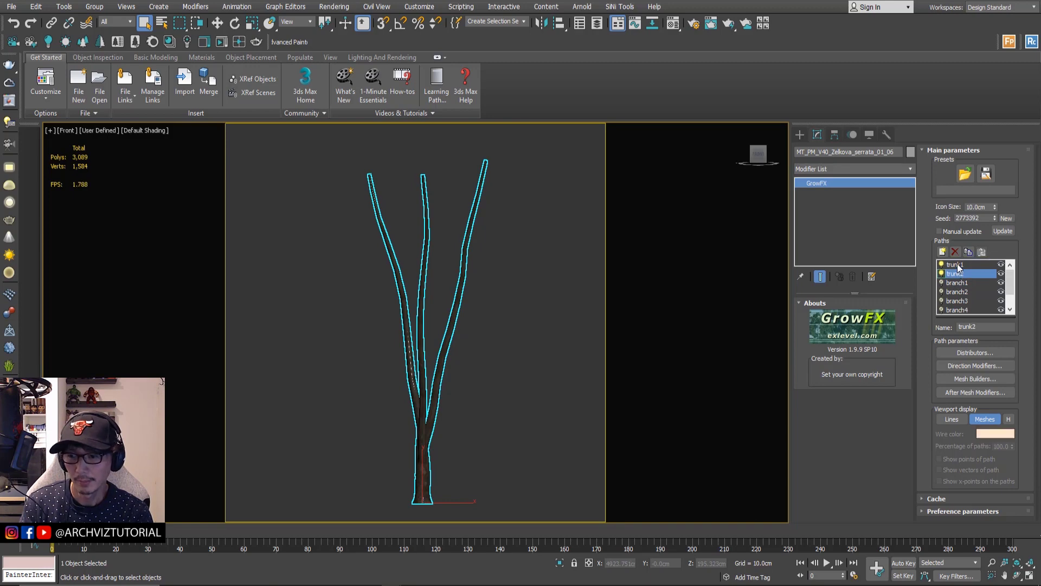
click(955, 265)
click(957, 274)
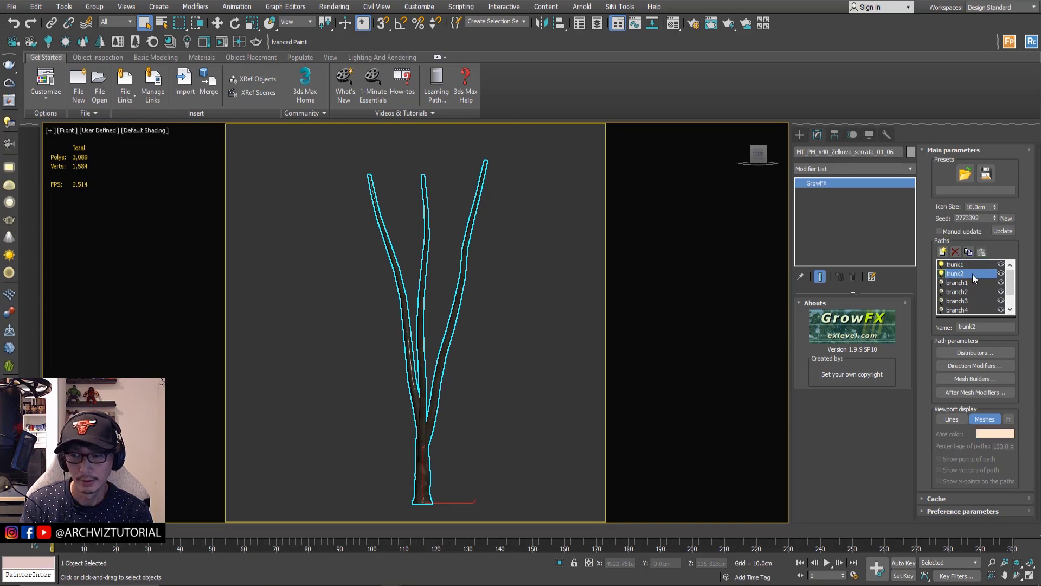
click(964, 380)
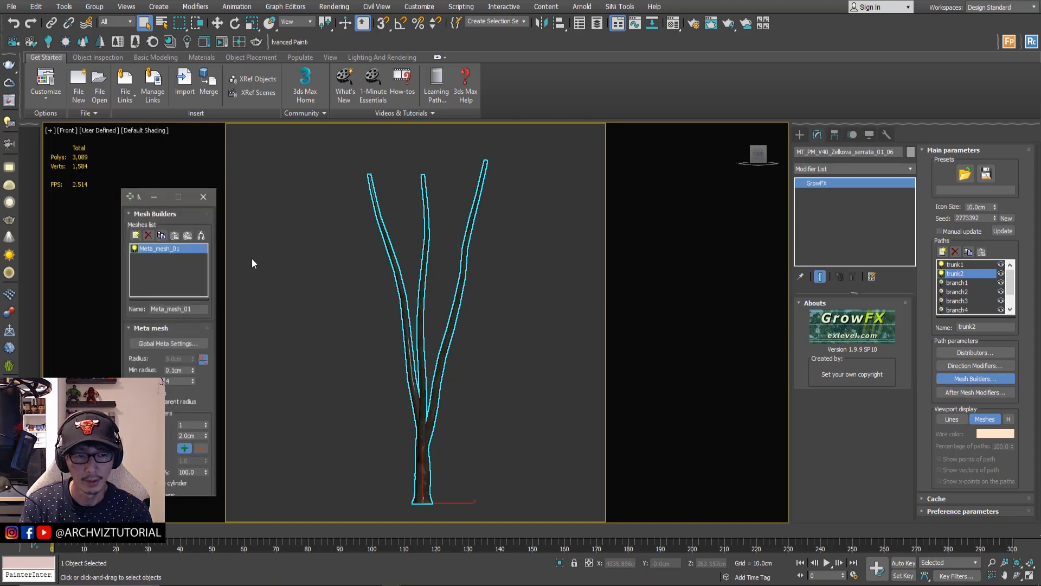
right_click(158, 249)
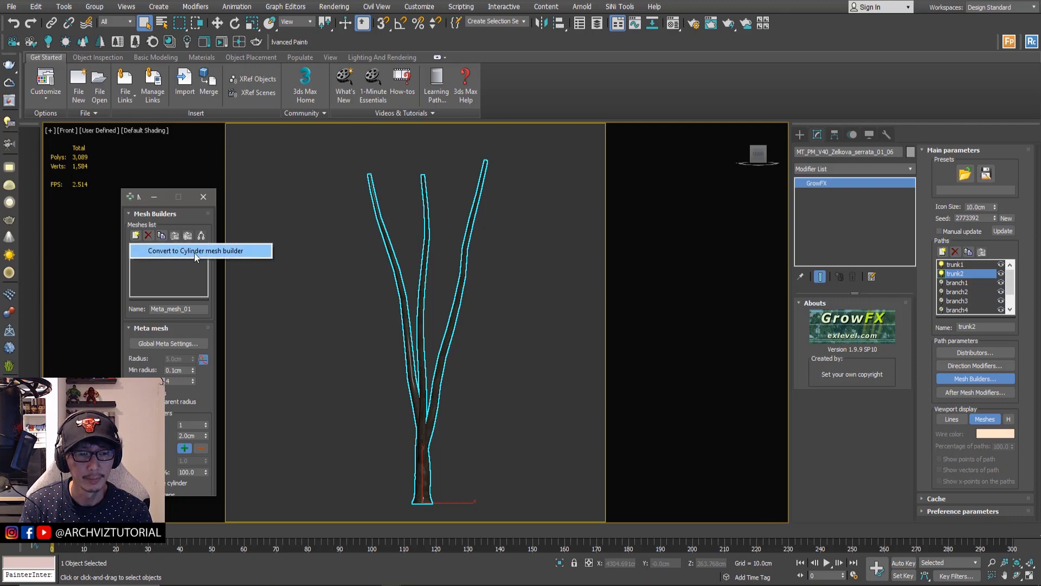
click(168, 273)
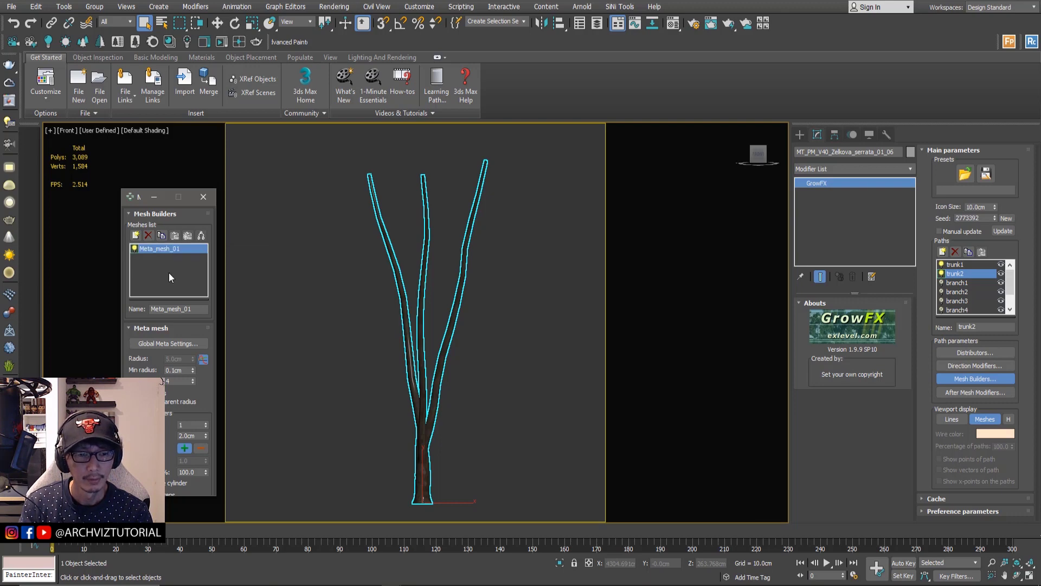
- Try converting trunk2's Meta mesh builder to a Cylinder mesh builder and inspect the trunk fork
scroll(463, 459, up, 4)
scroll(444, 370, up, 5)
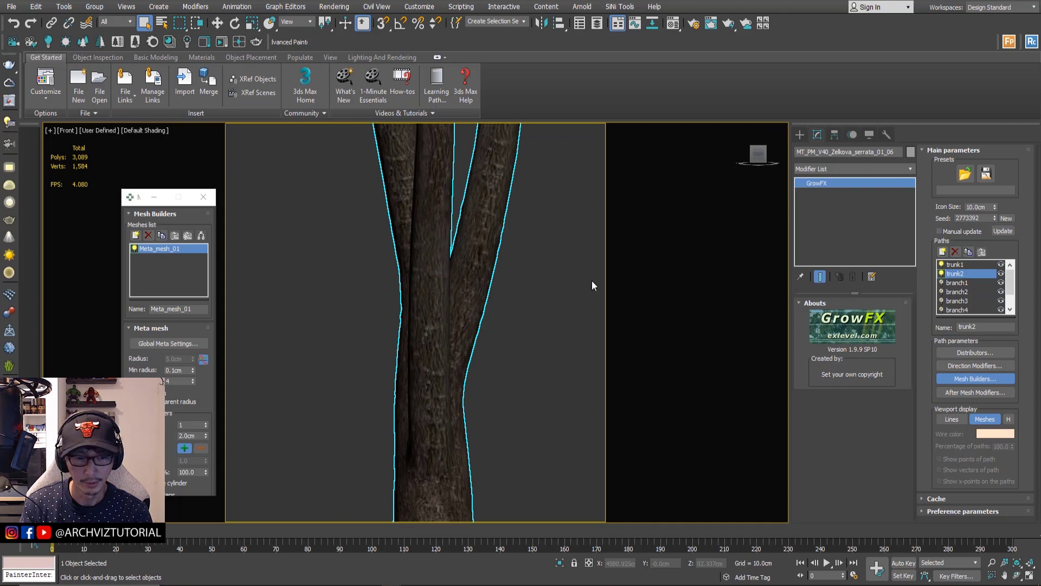
right_click(182, 252)
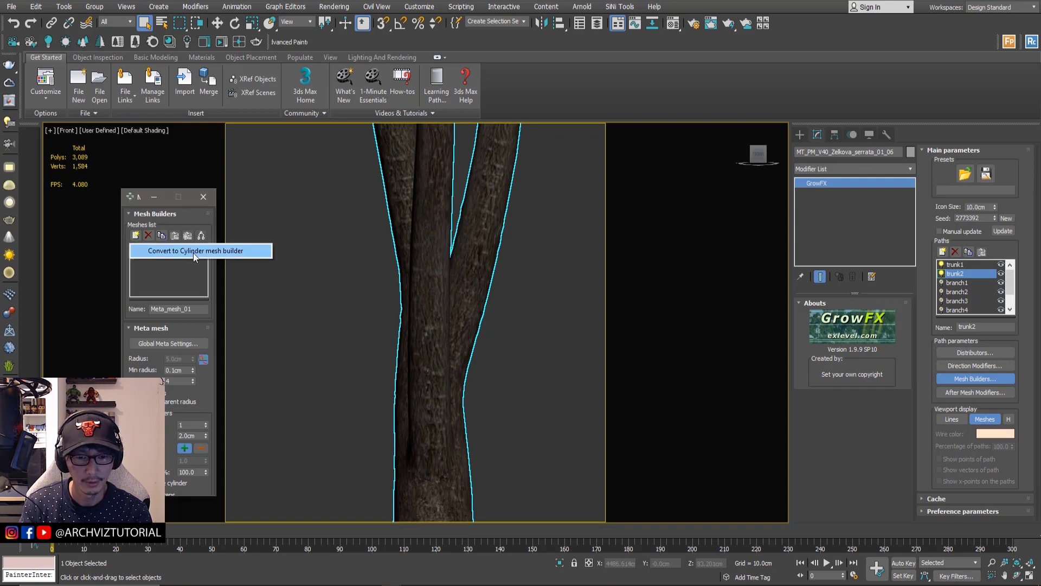
click(193, 251)
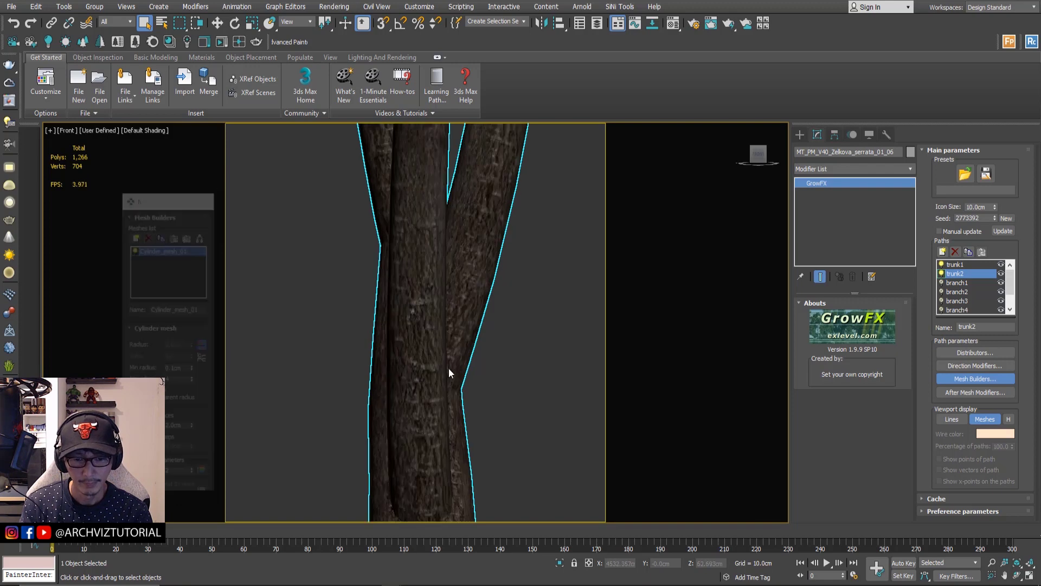
alt+middle_drag(453, 379, 303, 404)
- Convert trunk2's builder back to a Meta mesh builder and inspect how the trunks join
right_click(177, 248)
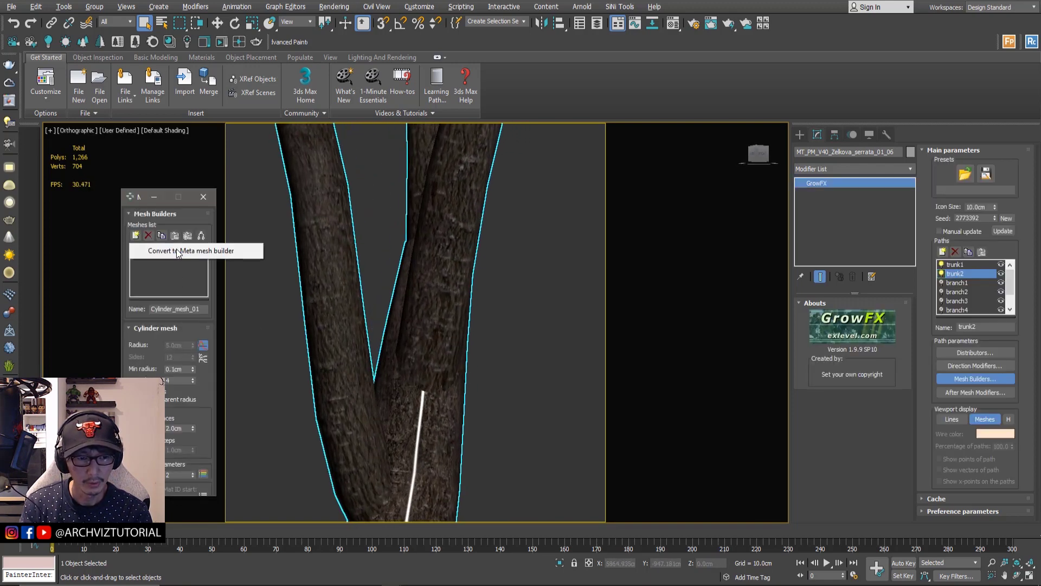
click(183, 251)
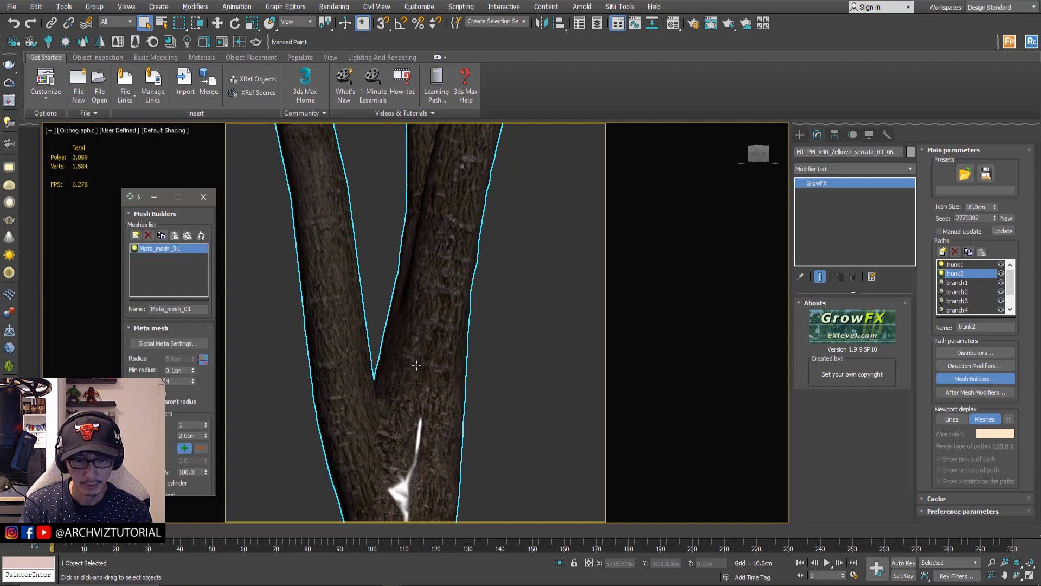
scroll(416, 365, down, 3)
scroll(417, 369, up, 4)
scroll(416, 375, down, 2)
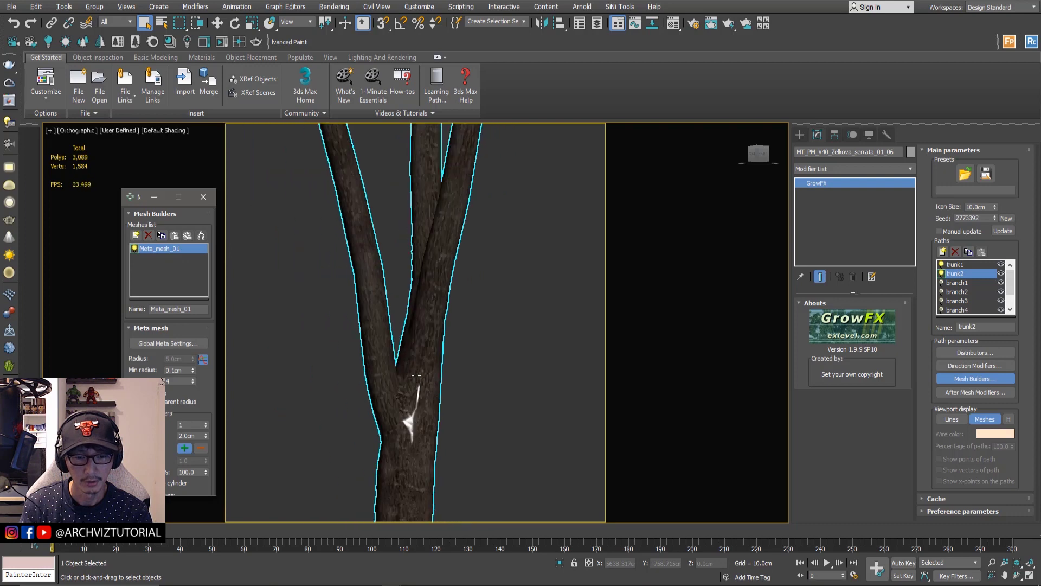
scroll(416, 375, down, 2)
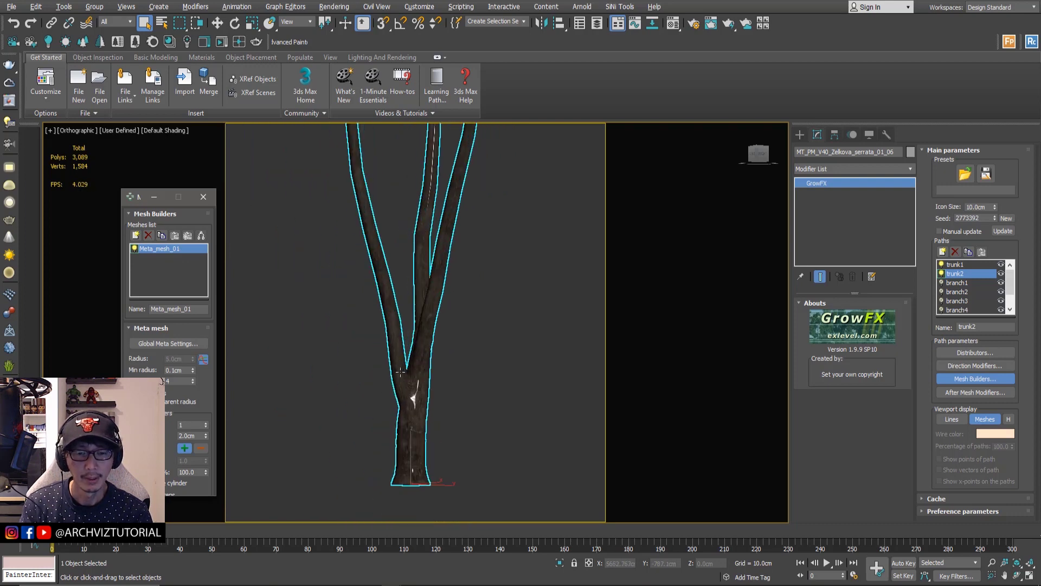
alt+middle_drag(400, 373, 464, 399)
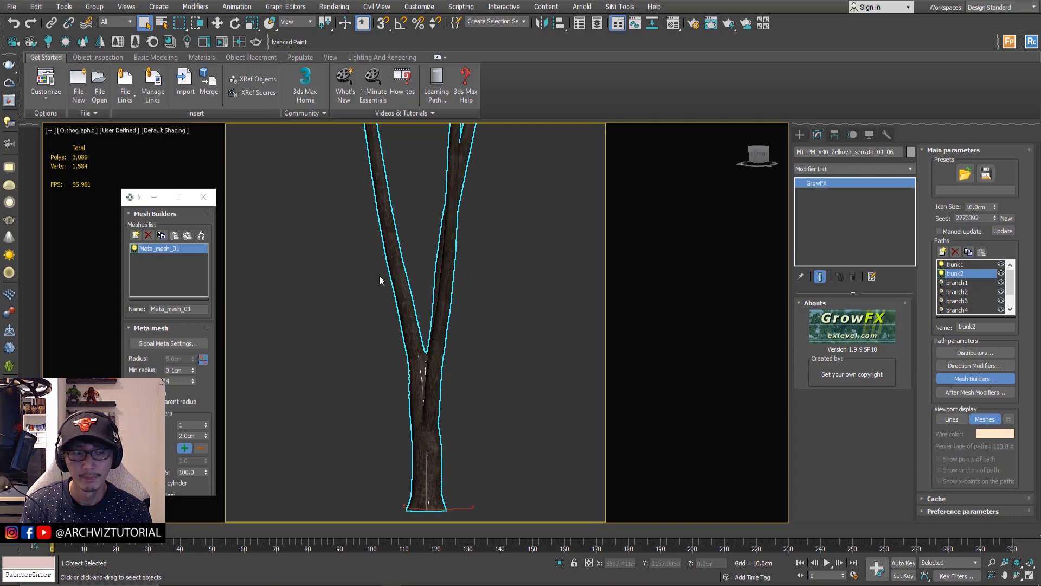
- Convert trunk2's Meta mesh builder to a Cylinder mesh builder
right_click(160, 249)
click(184, 250)
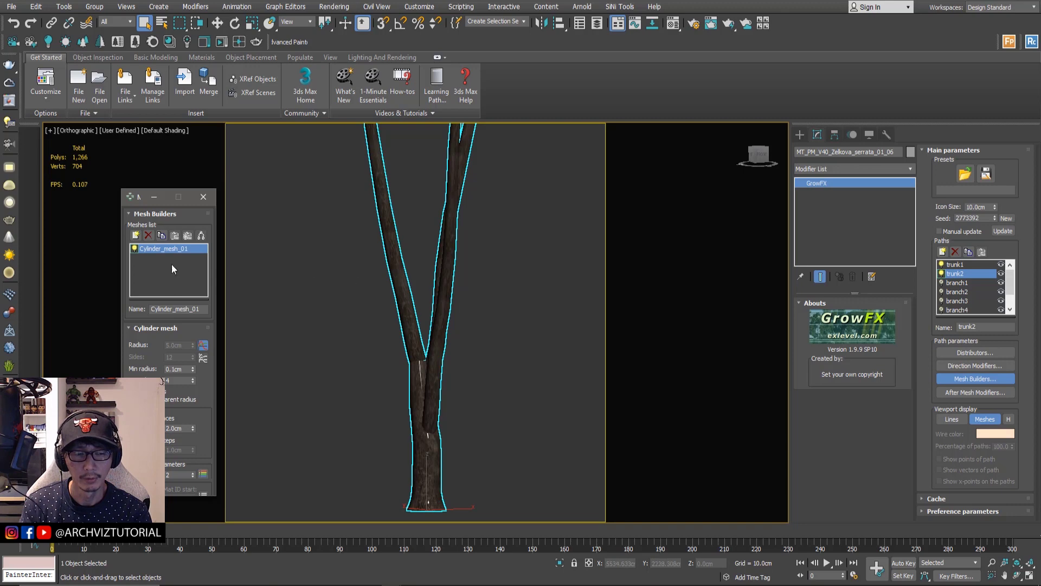
scroll(568, 304, down, 4)
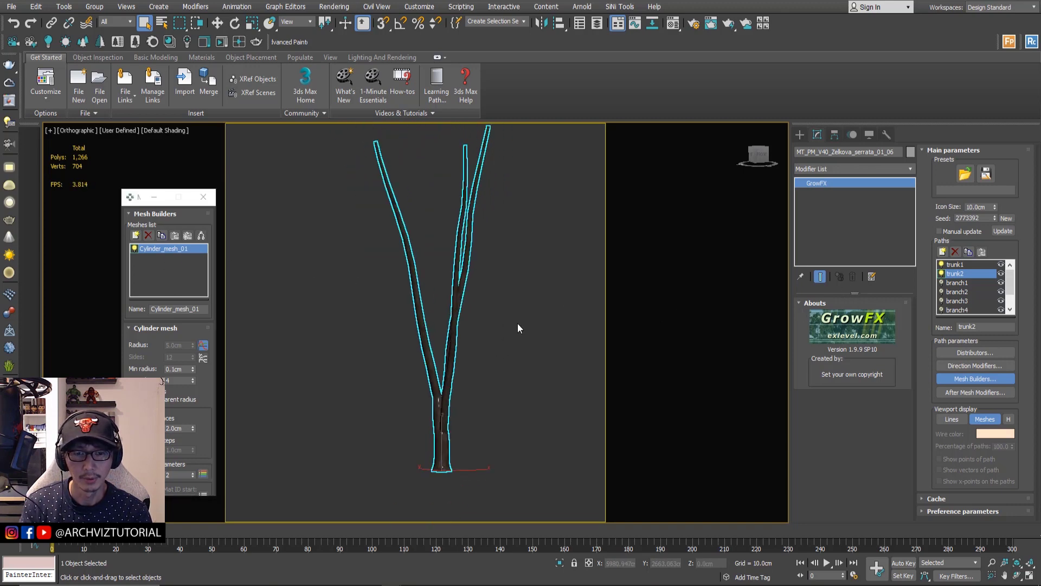
middle_drag(518, 328, 497, 355)
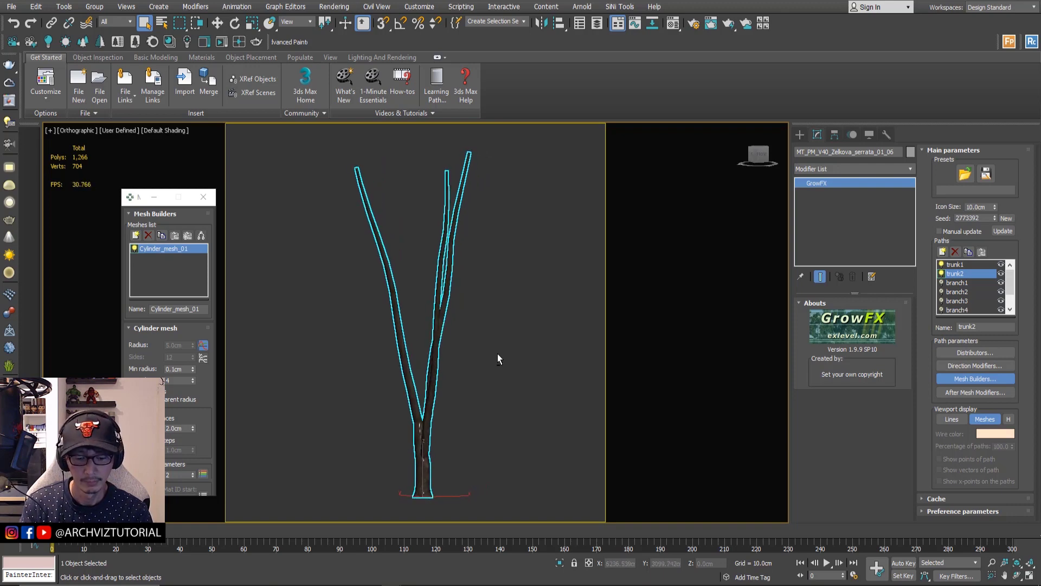
- Examine the trunk's cylinder mesh from the front in wireframe and in shaded display
key(f)
key(F3)
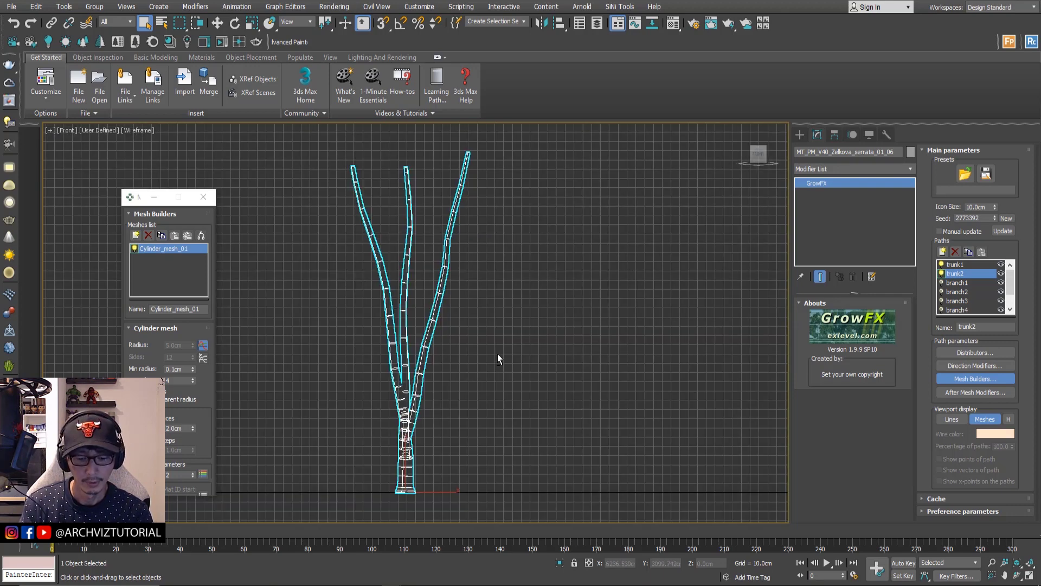
key(shift+f)
key(g)
scroll(465, 367, up, 5)
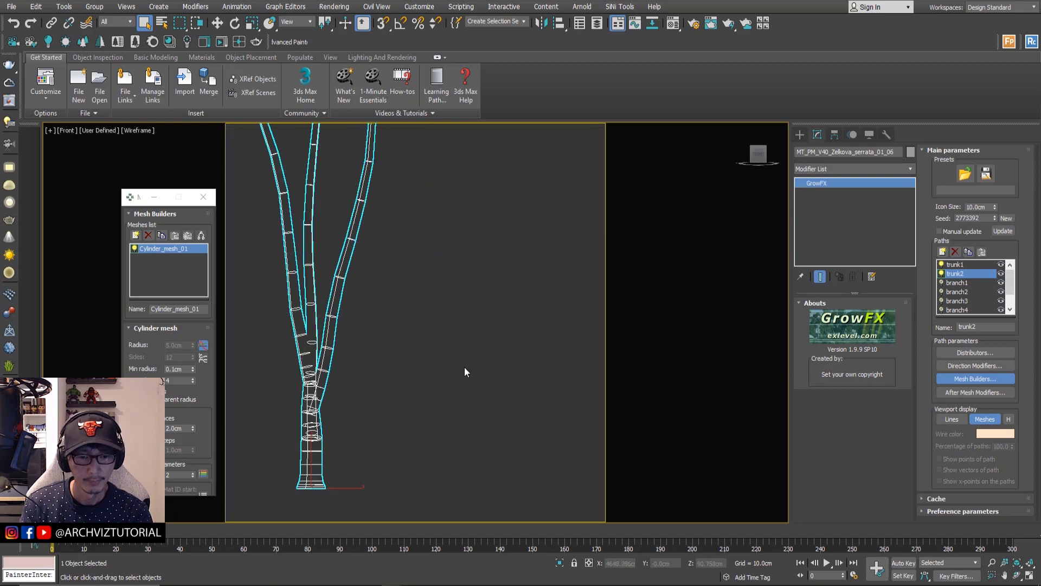
mouse_move(464, 367)
middle_down()
mouse_move(555, 416)
mouse_move(549, 411)
middle_up()
key(F3)
scroll(537, 395, down, 3)
click(537, 395)
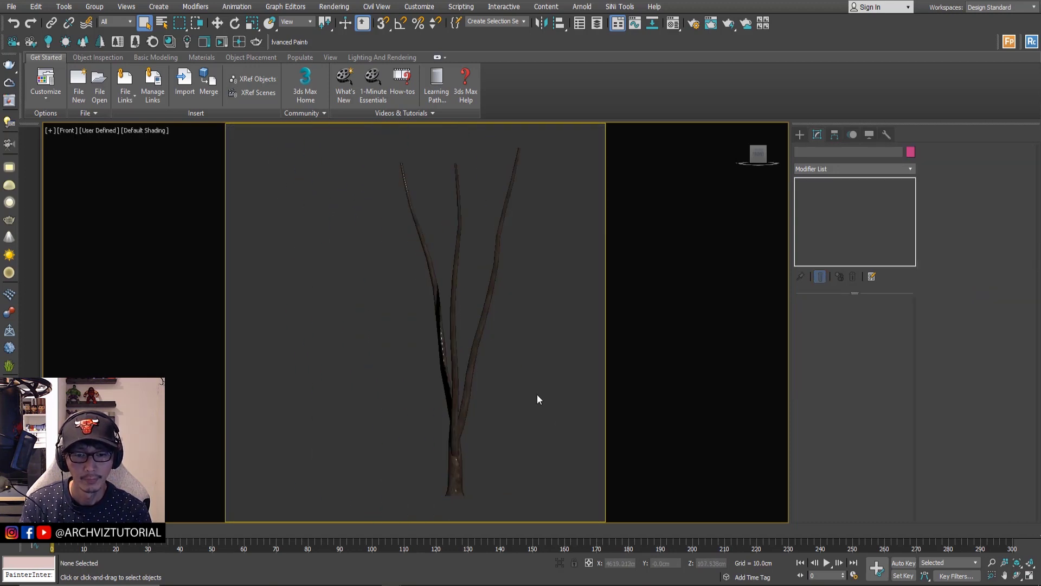
- Add a Wind animation after-mesh modifier to trunk2 and create its wind object just right of the trunk base
click(469, 404)
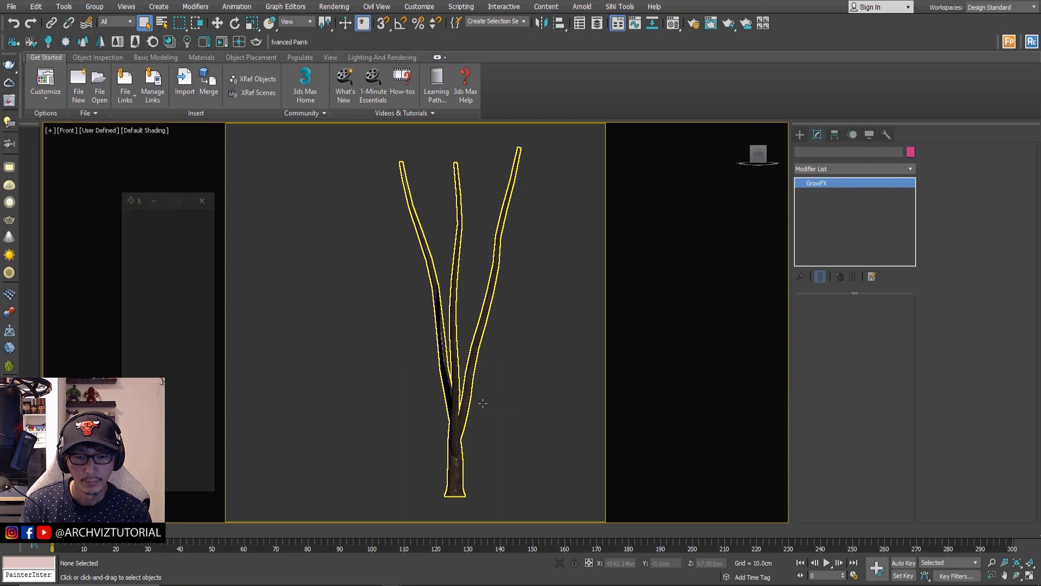
middle_drag(472, 402, 456, 402)
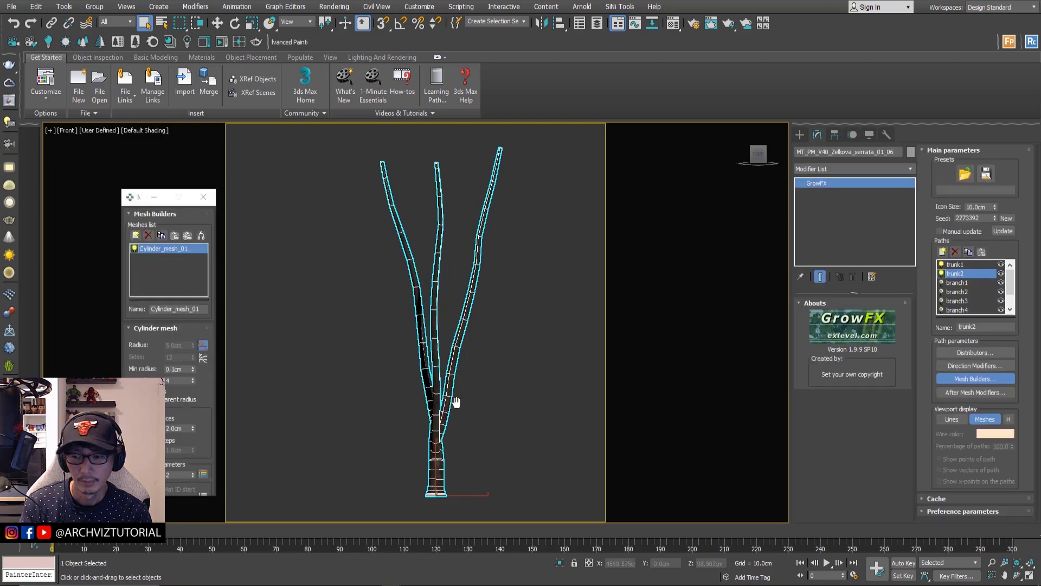
click(963, 394)
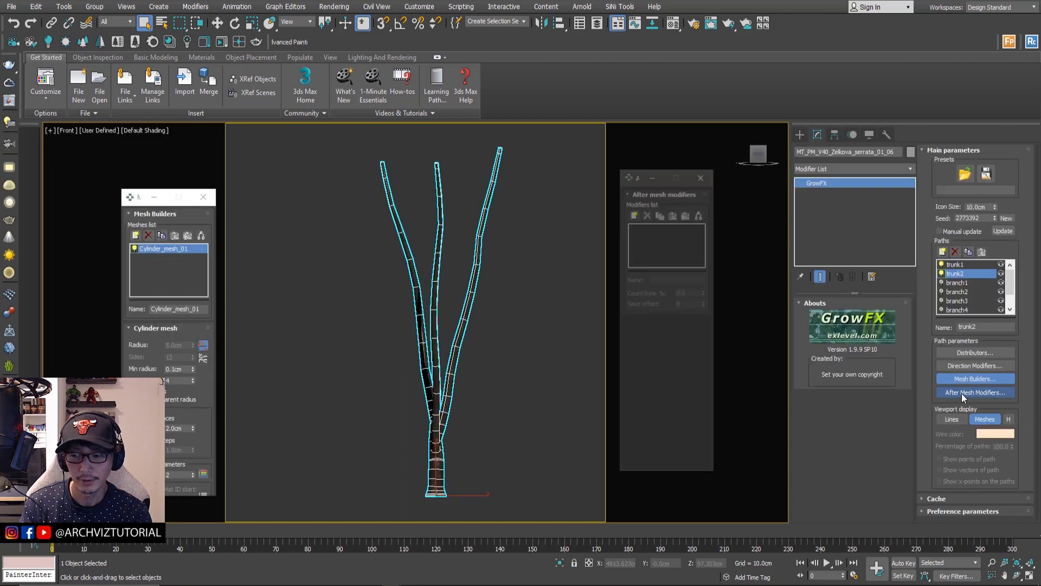
click(634, 215)
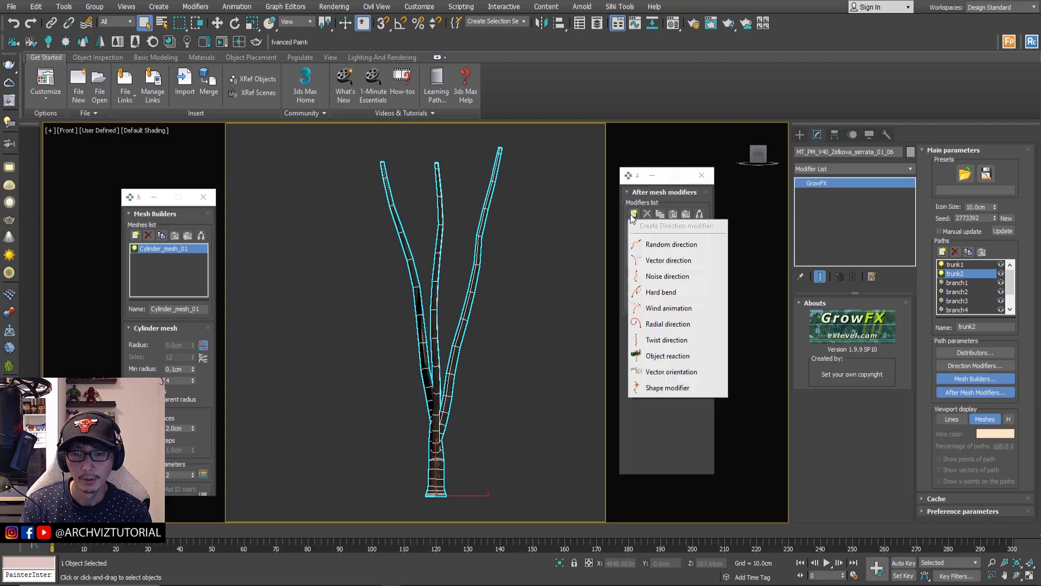
click(667, 312)
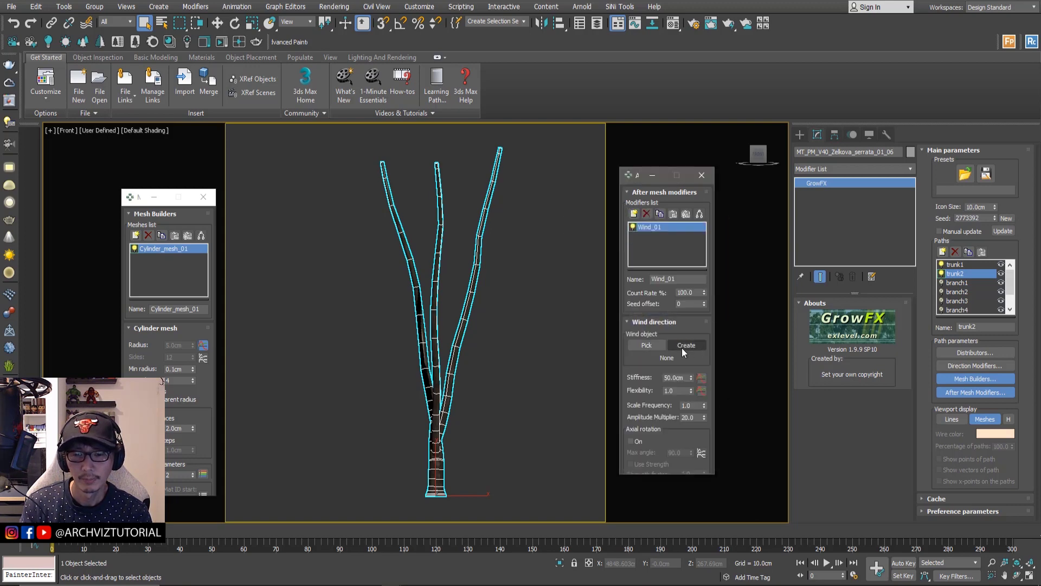
click(685, 346)
click(506, 482)
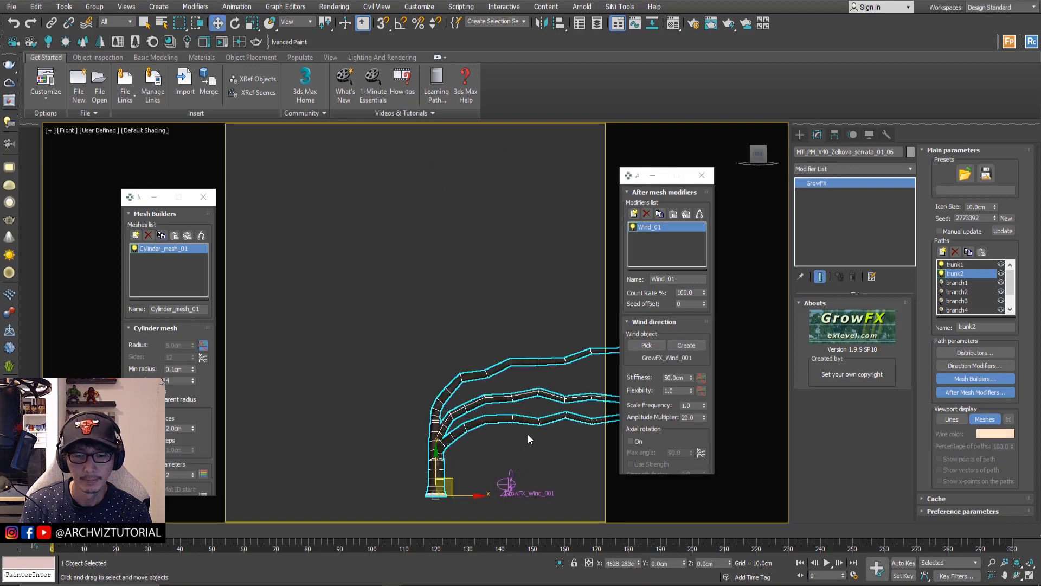
right_click(529, 450)
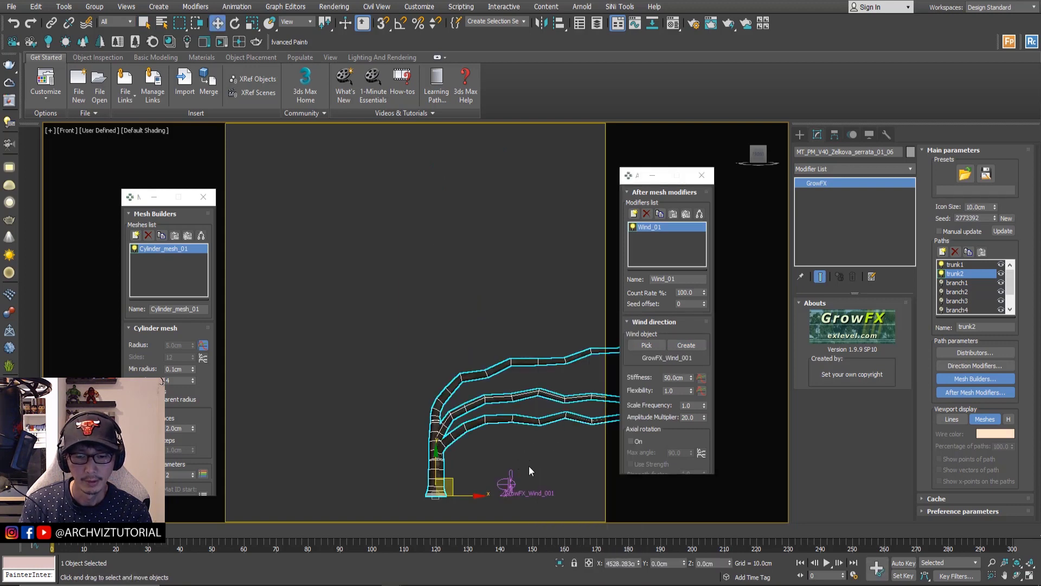
- Select the wind object beside the trunk base and set its fan size to 50 cm
middle_drag(529, 466, 471, 443)
click(456, 453)
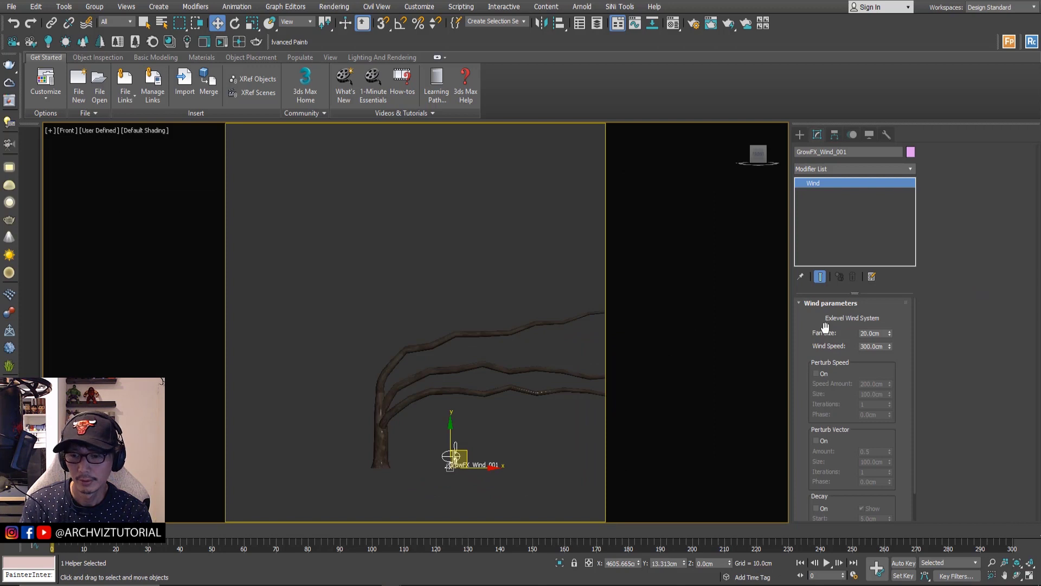
double_click(874, 333)
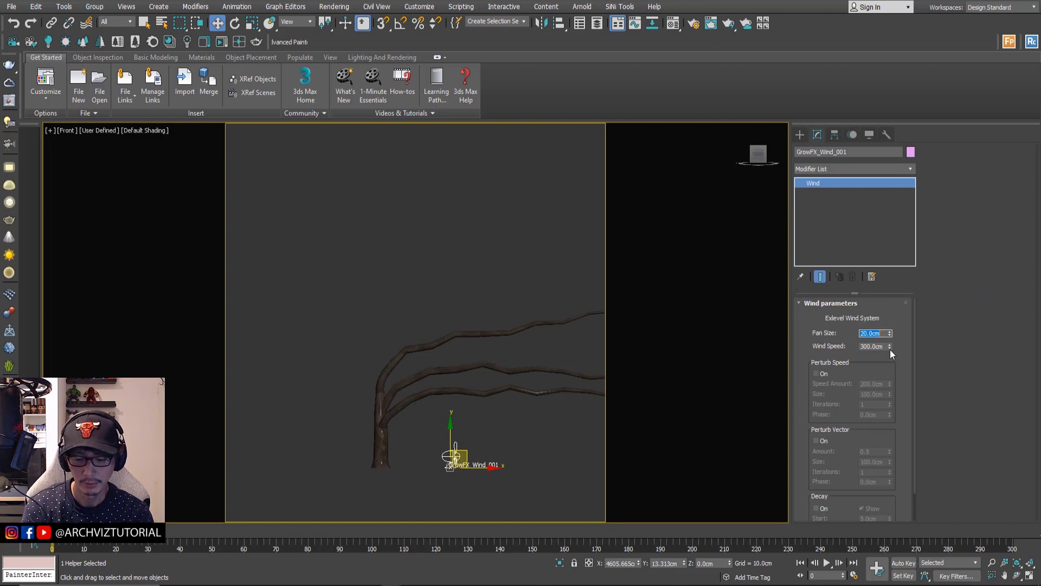
key(Return)
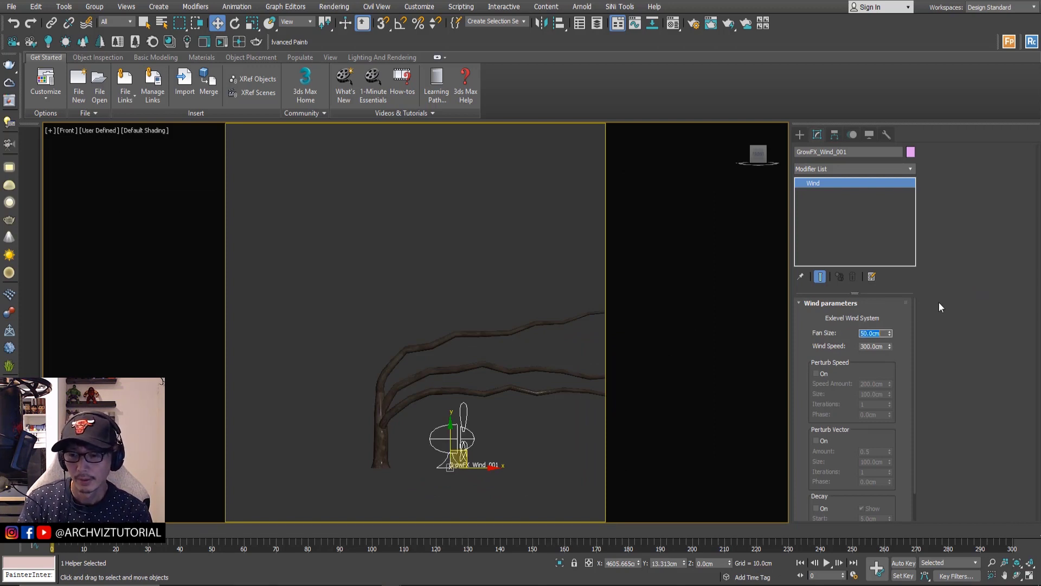
mouse_move(822, 336)
mouse_down()
mouse_move(841, 330)
mouse_move(826, 343)
mouse_up()
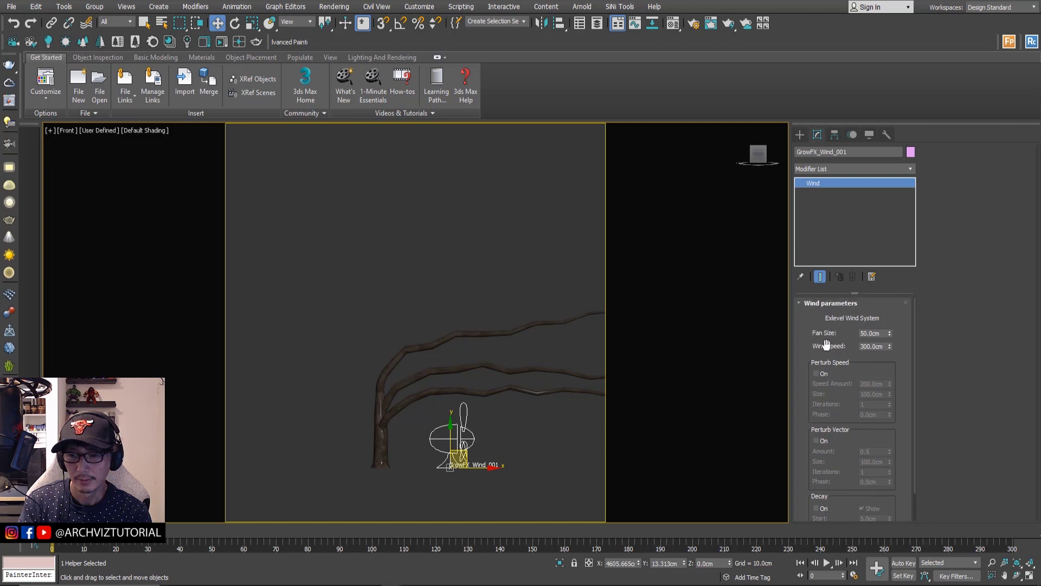
- Rename the wind object as trunk 2
click(846, 152)
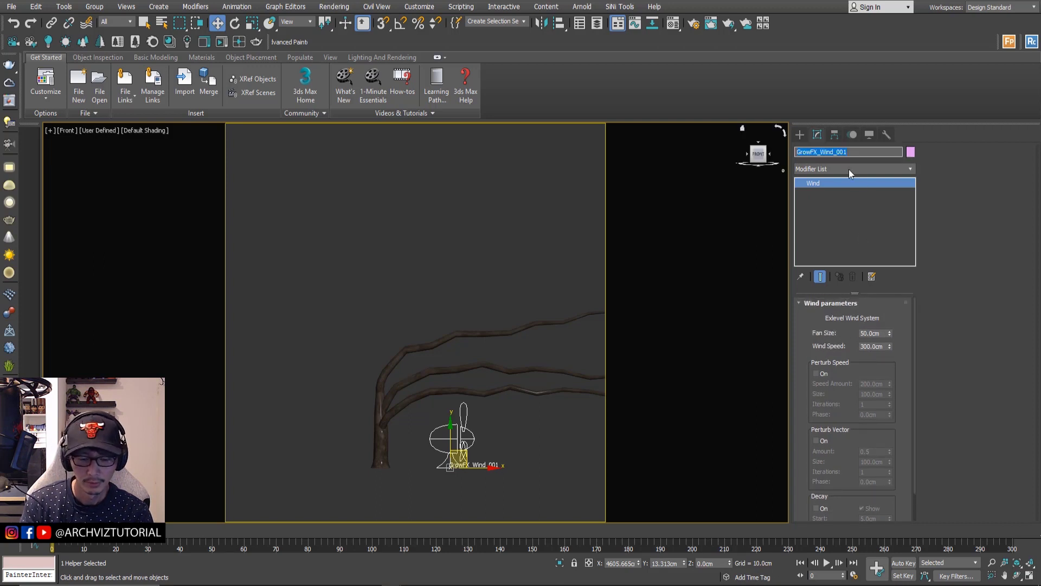
text(trunk 2)
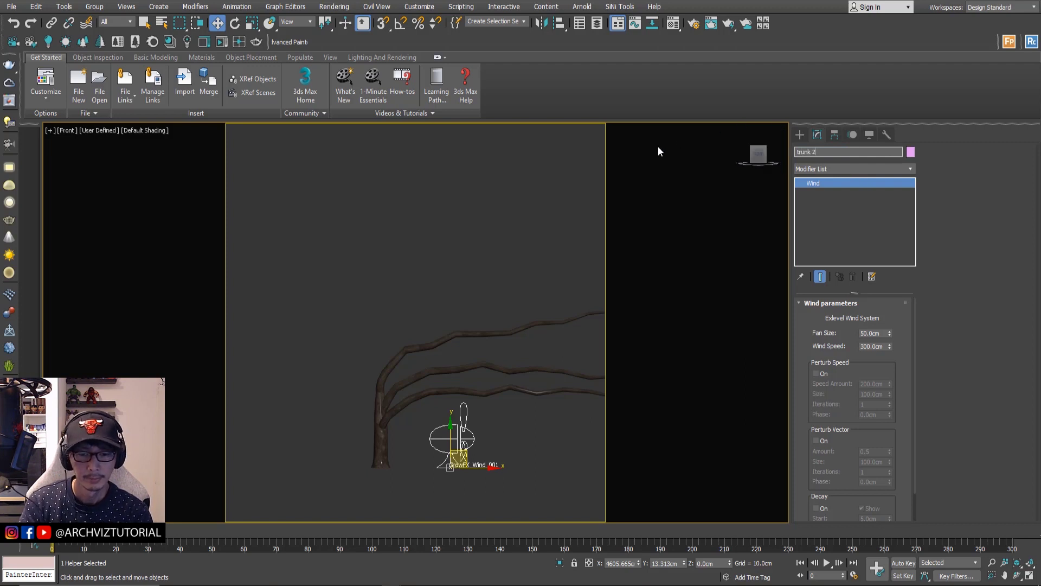
click(564, 224)
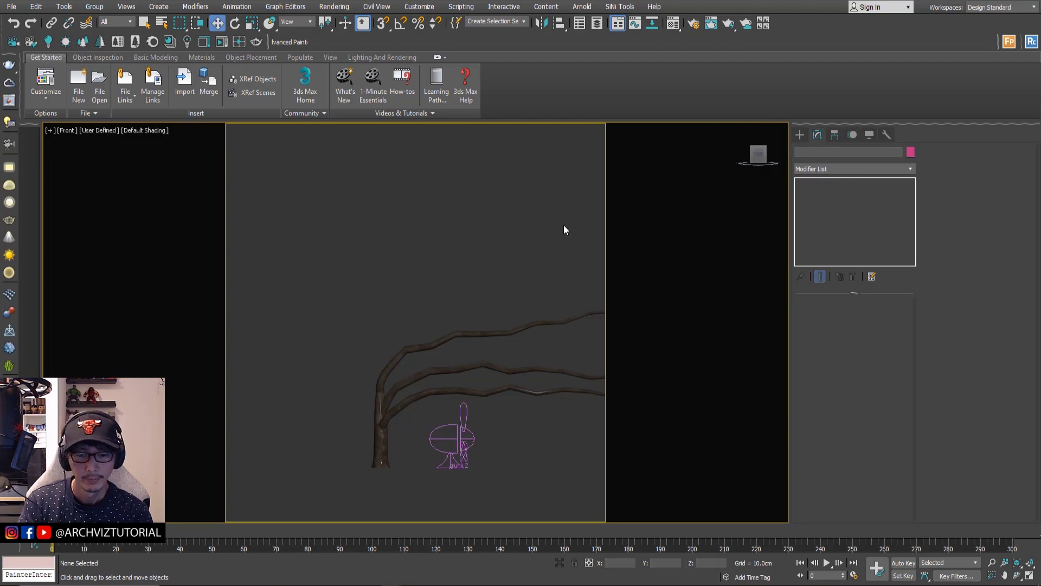
- Set the wind speed of the trunk 2 wind object to 30 cm
click(461, 426)
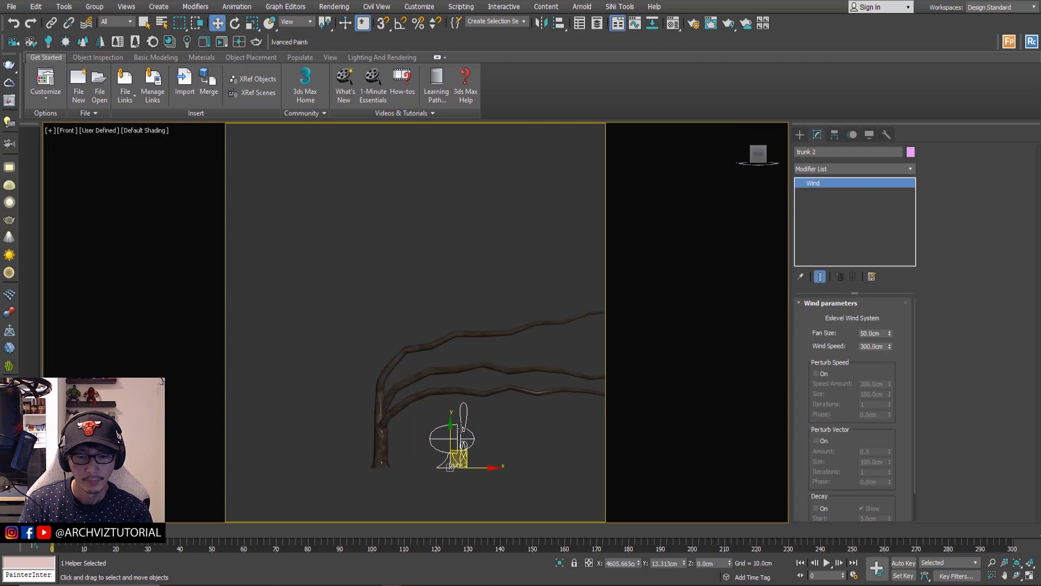
double_click(874, 346)
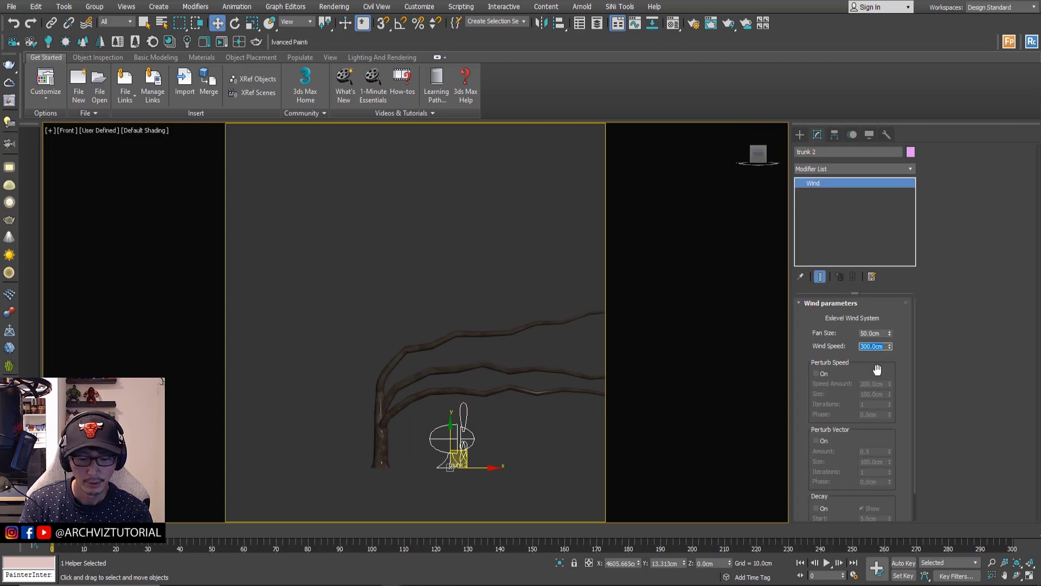
text(30)
key(Return)
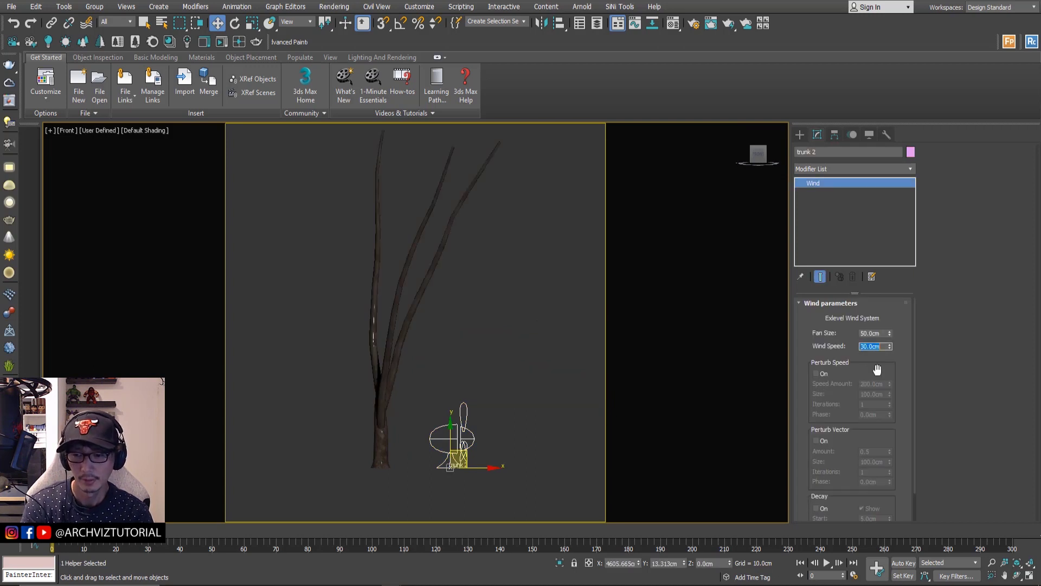
middle_drag(470, 286, 498, 297)
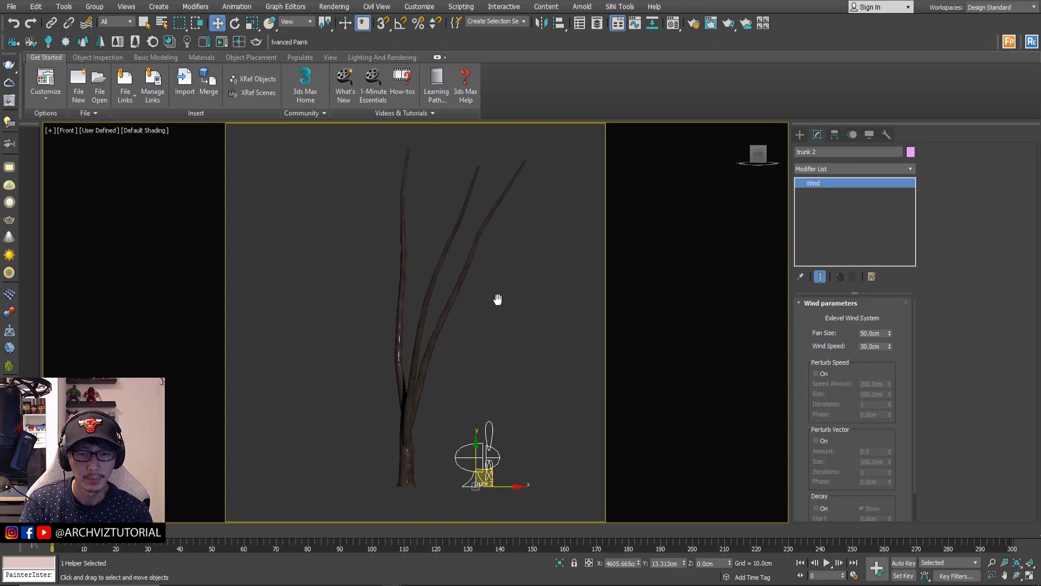
- Select the tree, close its mesh builder settings, and set the stiffness of trunk2's wind modifier to 1000 cm
click(436, 343)
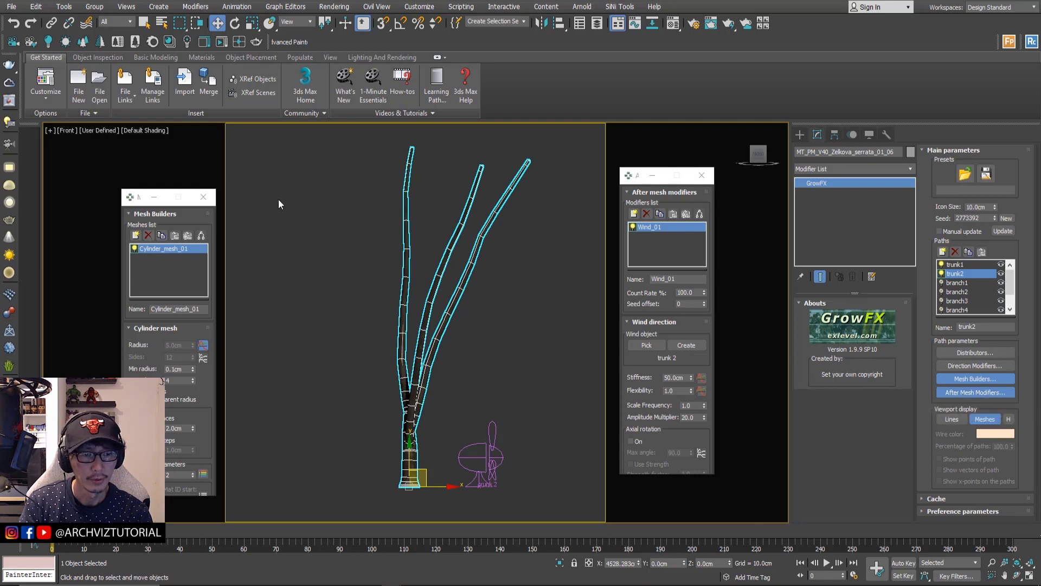
click(204, 197)
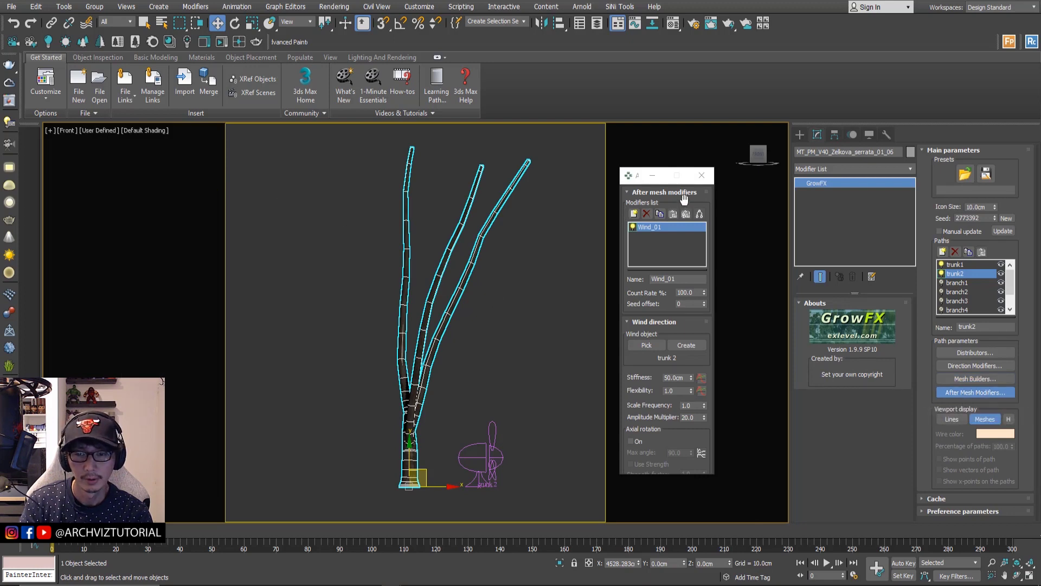
scroll(644, 326, down, 2)
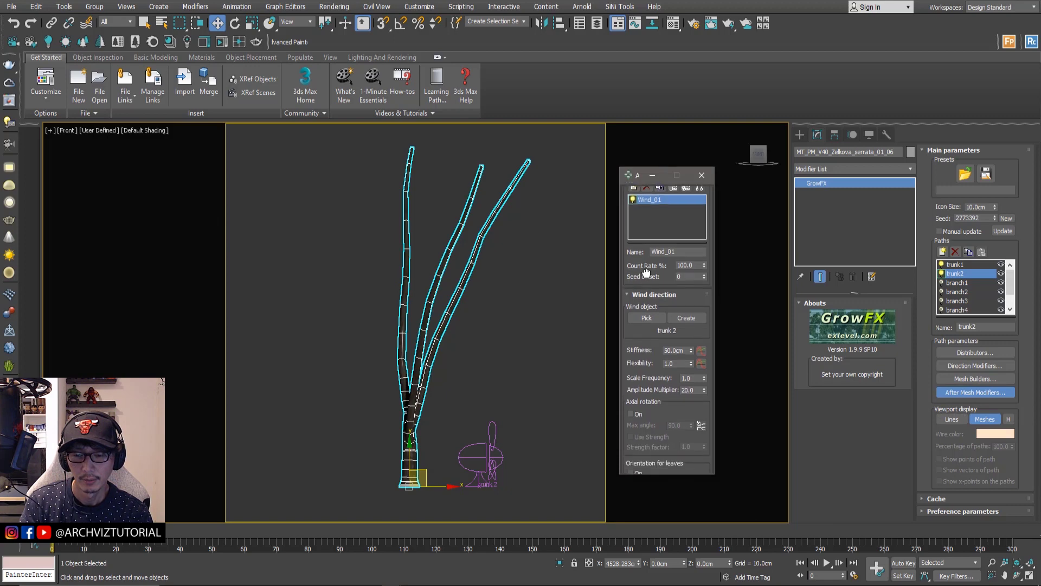
scroll(641, 352, down, 1)
click(675, 332)
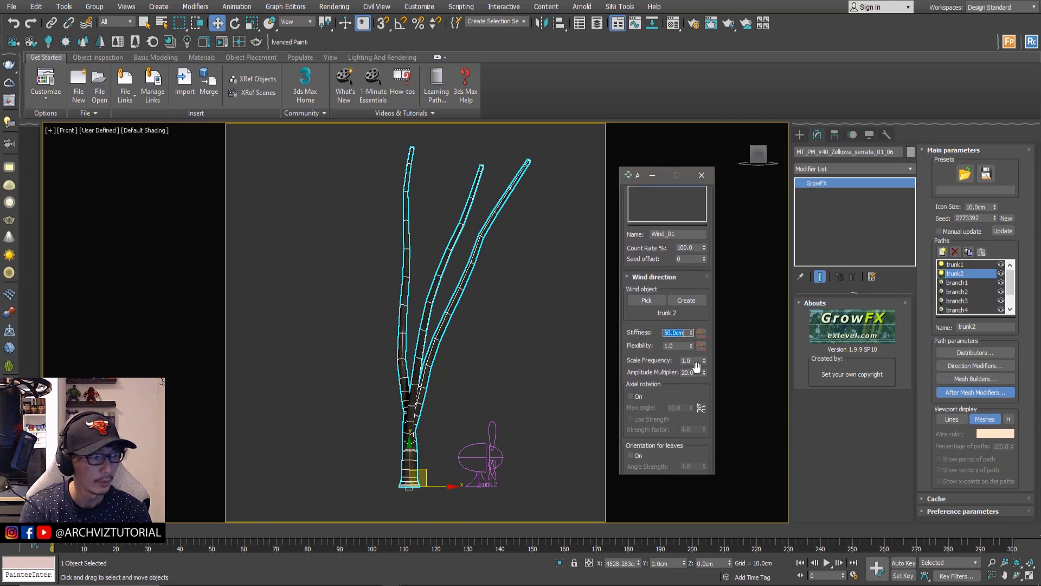
text(1000)
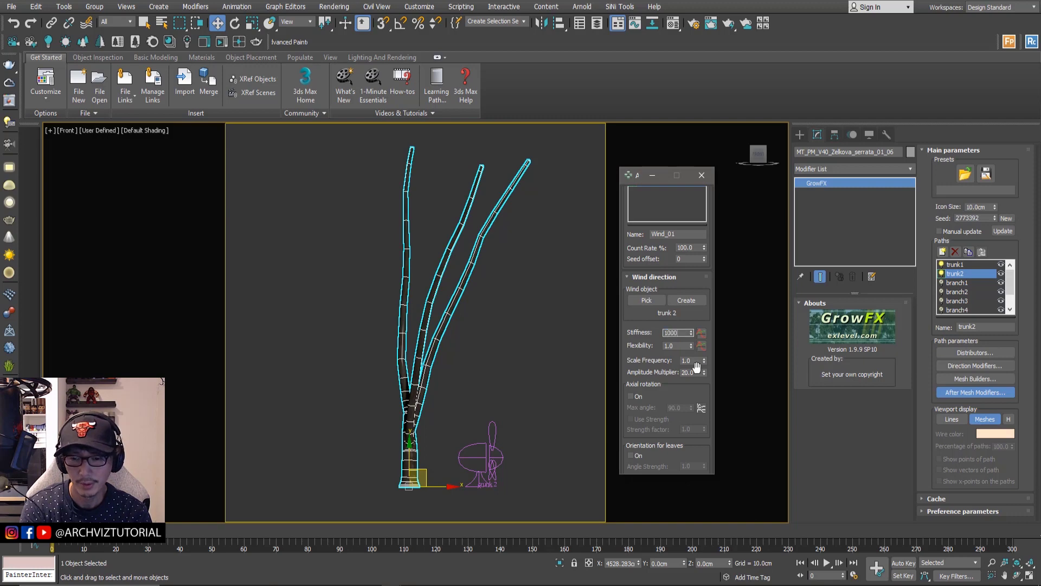
key(Return)
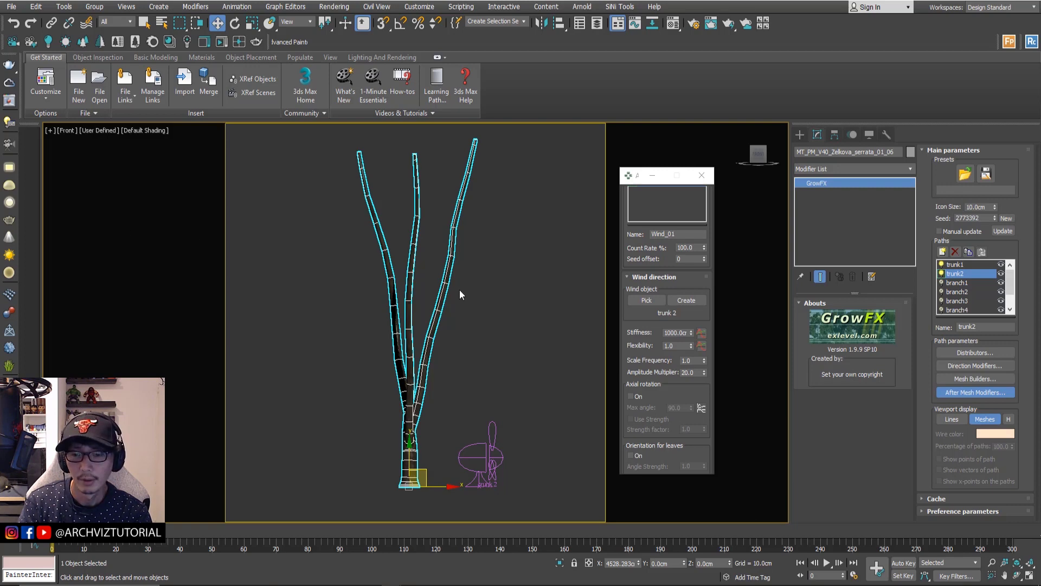
- Set the flexibility of trunk2's wind modifier to 3.0
double_click(669, 346)
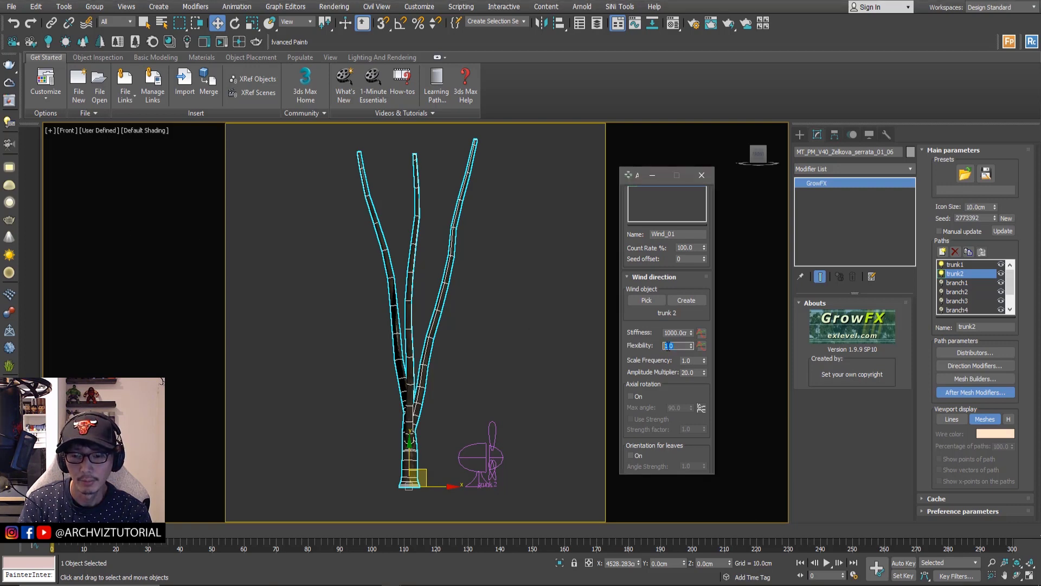
key(Return)
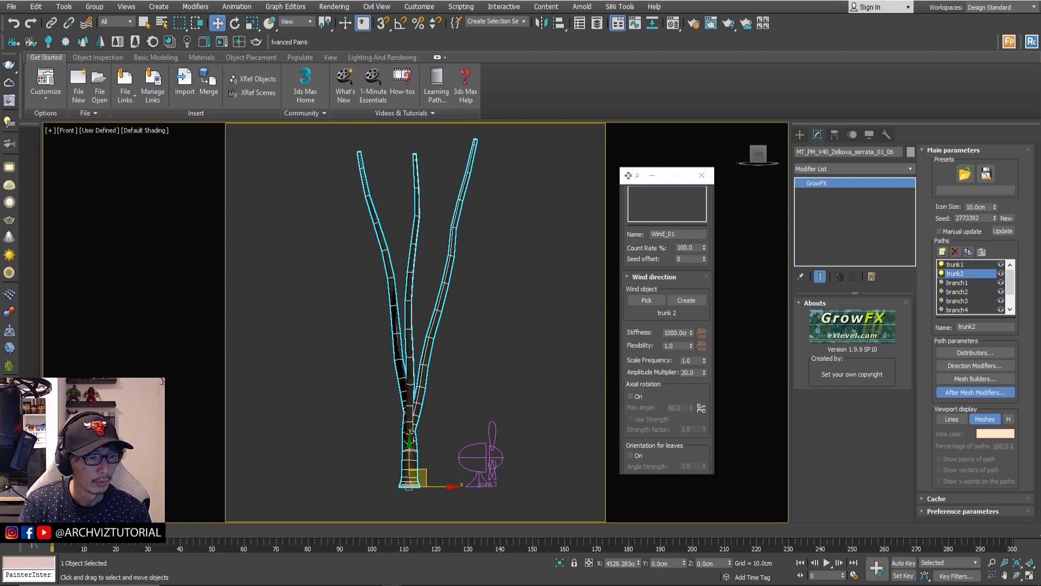
double_click(668, 346)
text(3)
key(Return)
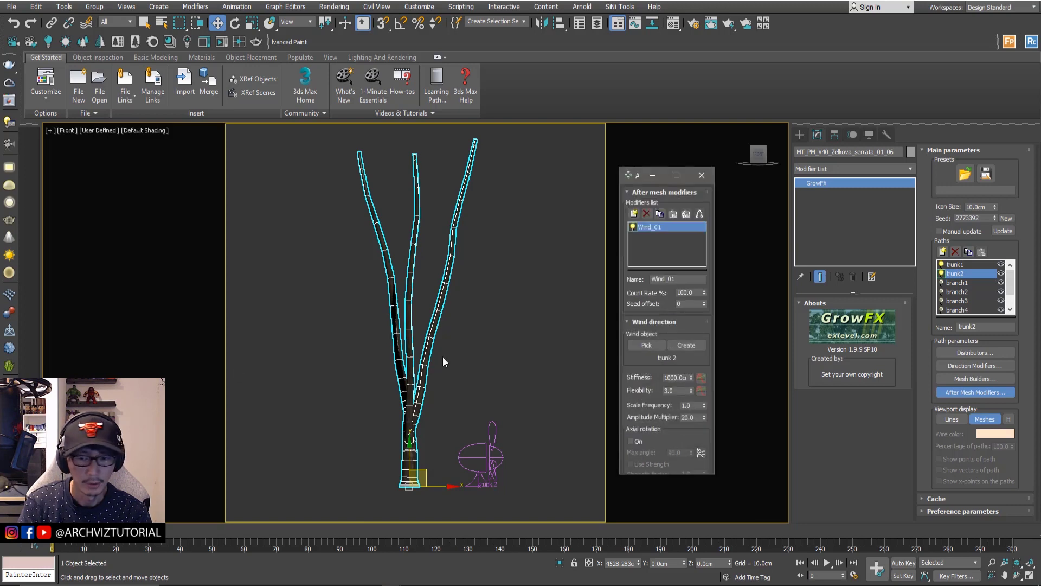
key(ctrl+z)
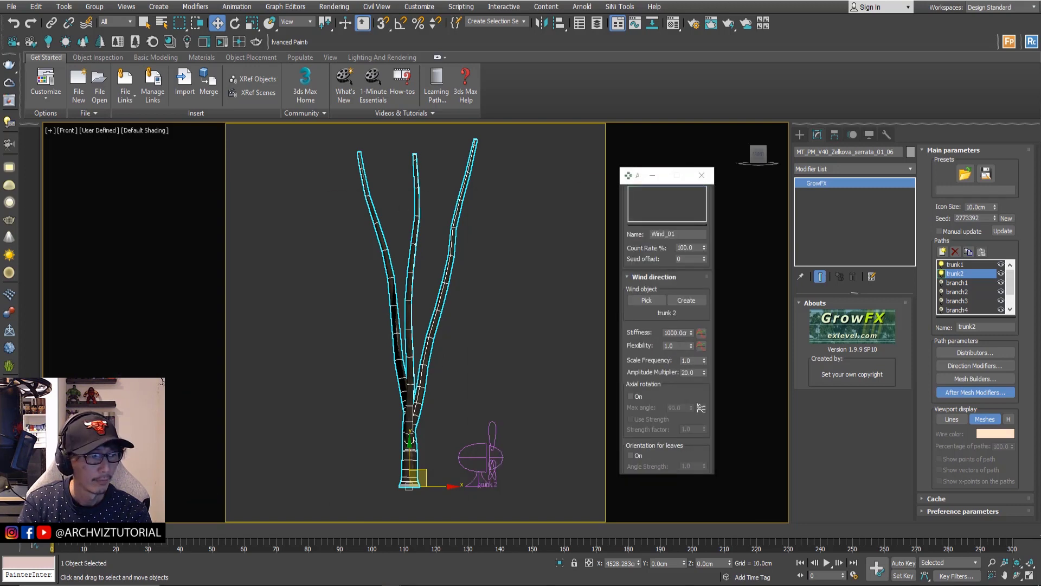
double_click(669, 346)
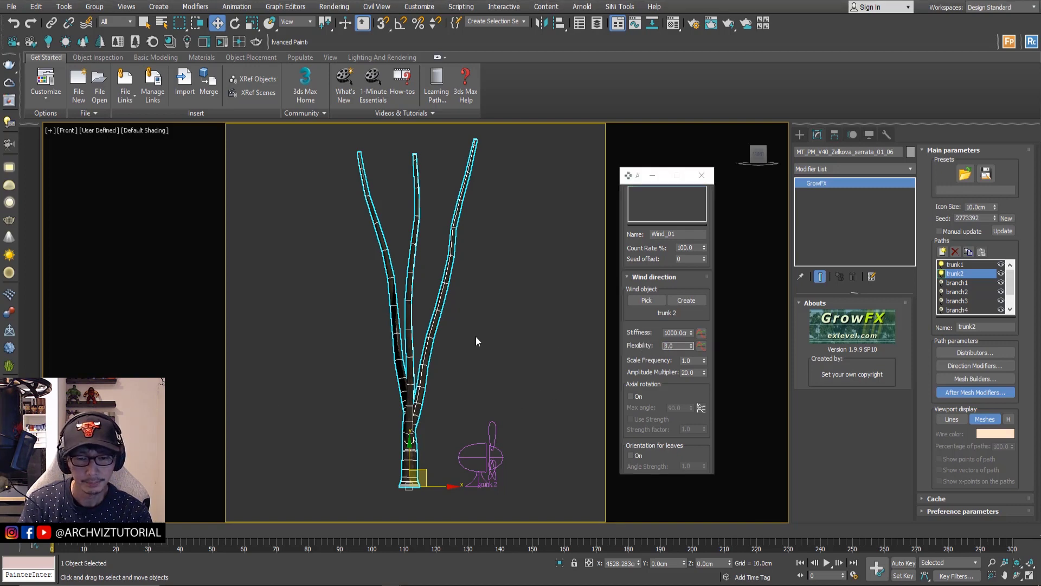
click(477, 336)
click(413, 412)
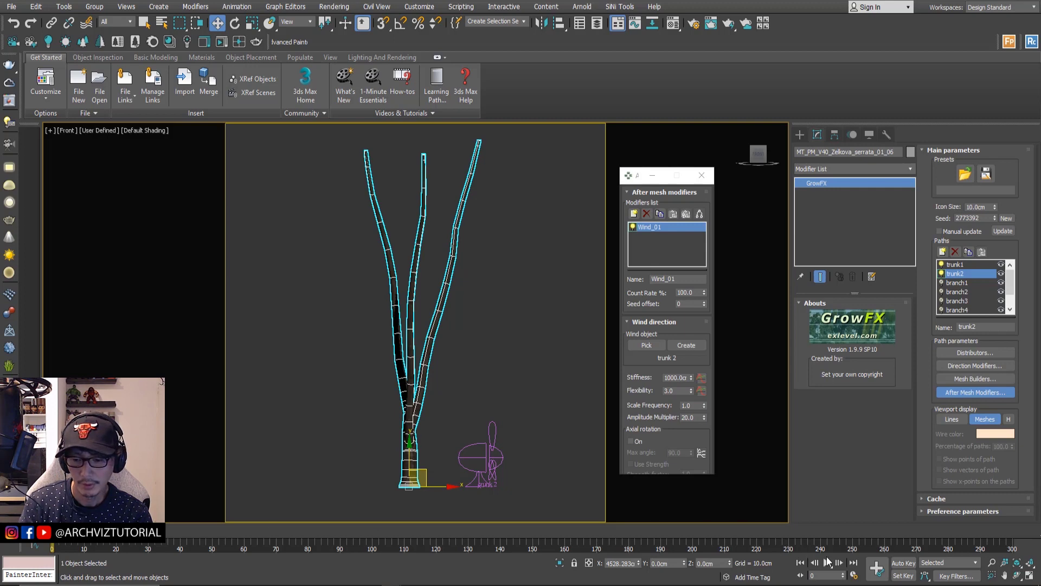
- Play the wind animation and examine how the trunks sway in shaded display with the tree deselected
click(828, 564)
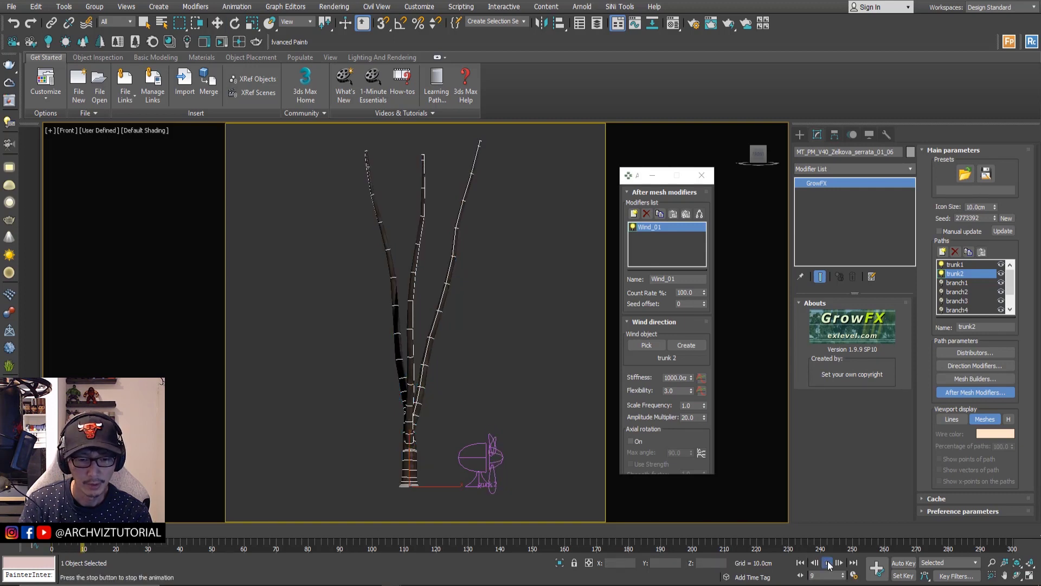
click(828, 565)
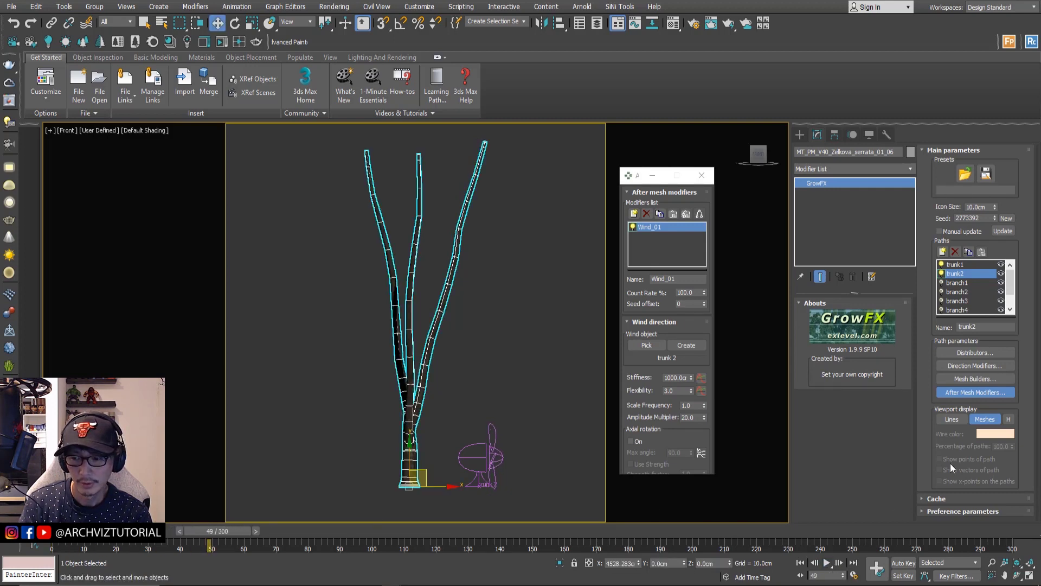
click(531, 386)
key(F3)
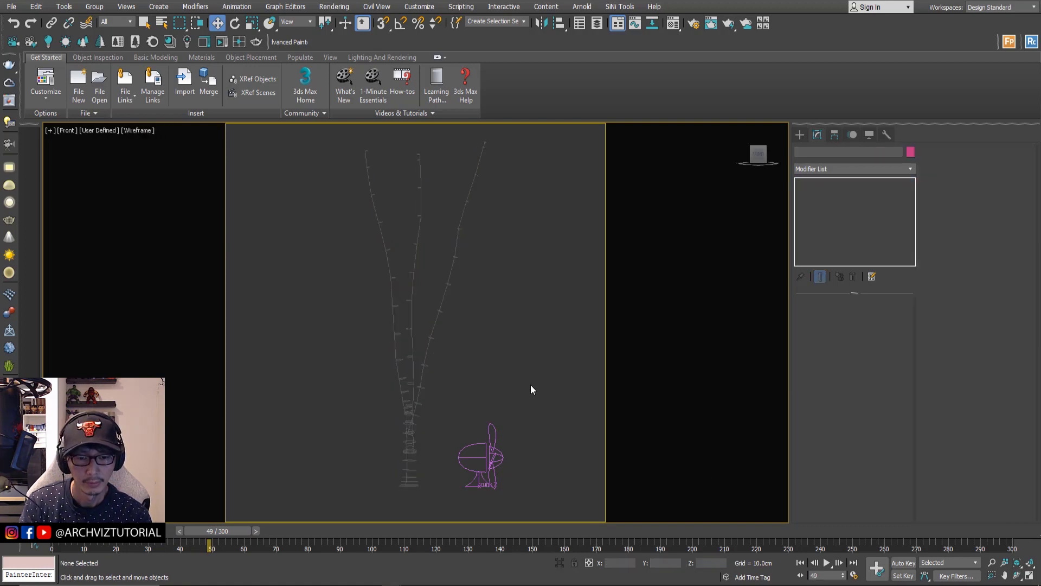
key(F3)
key(F4)
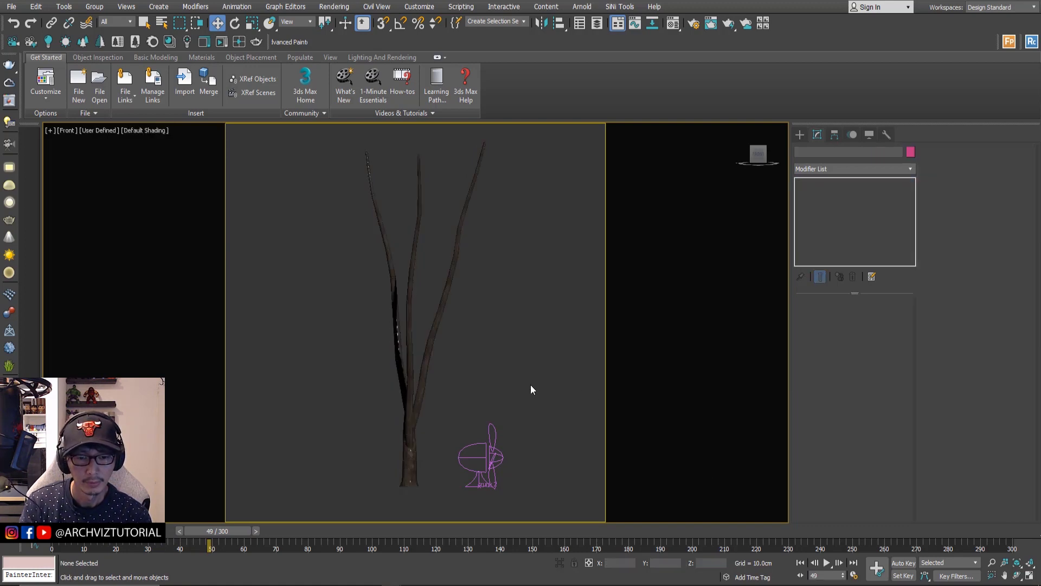
click(413, 423)
click(482, 411)
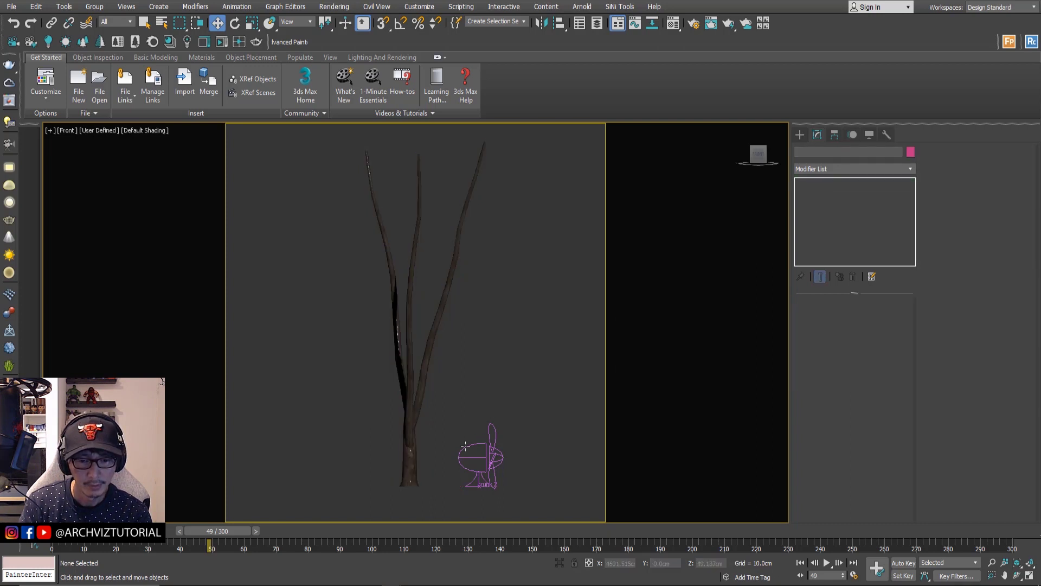
click(825, 563)
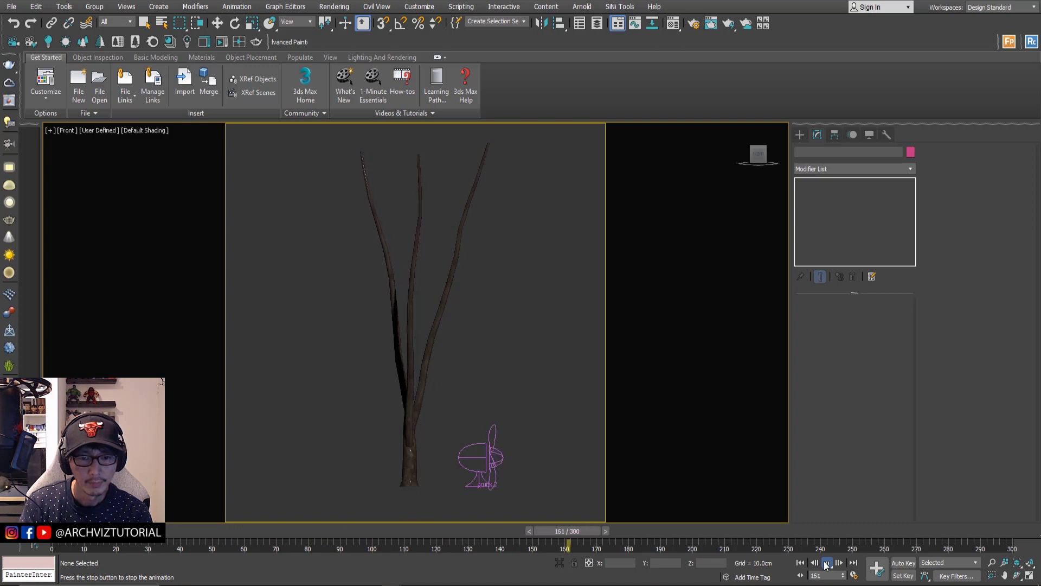
click(825, 564)
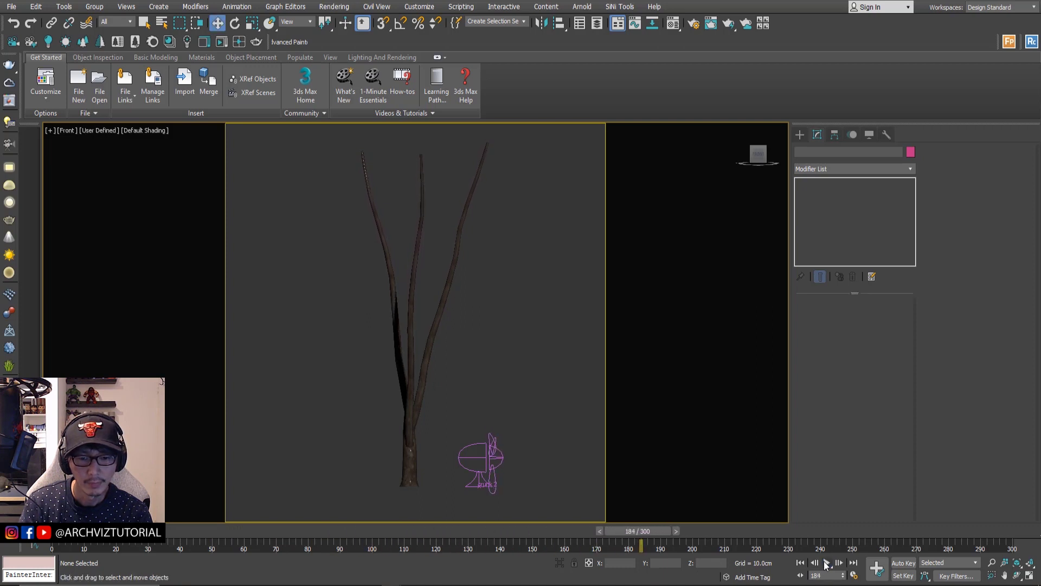
- Set the stiffness of trunk2's wind modifier to 5000 cm and scrub through the timeline to preview the sway
click(406, 435)
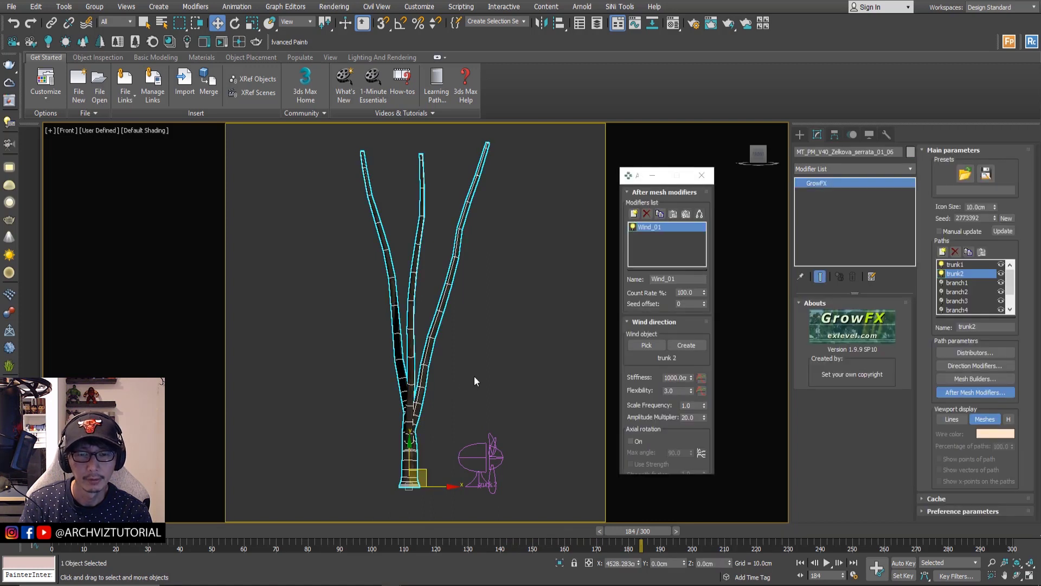
double_click(675, 378)
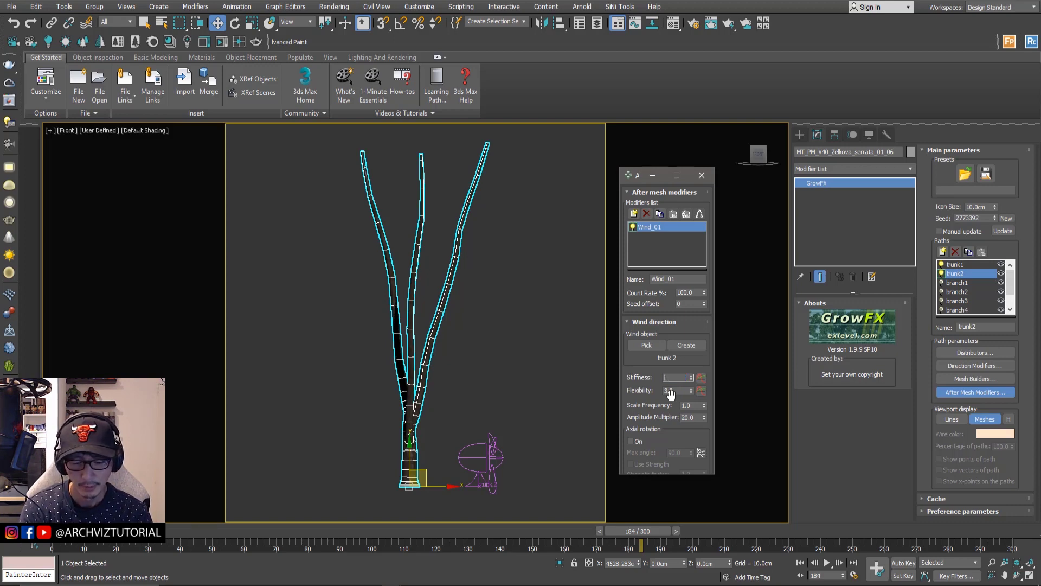
text(5000.0c)
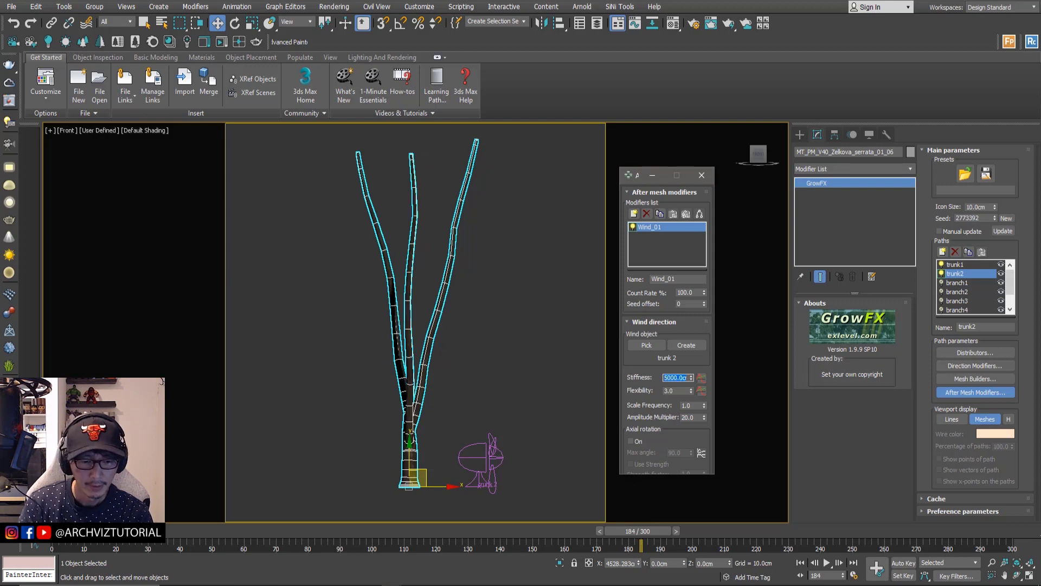
click(83, 546)
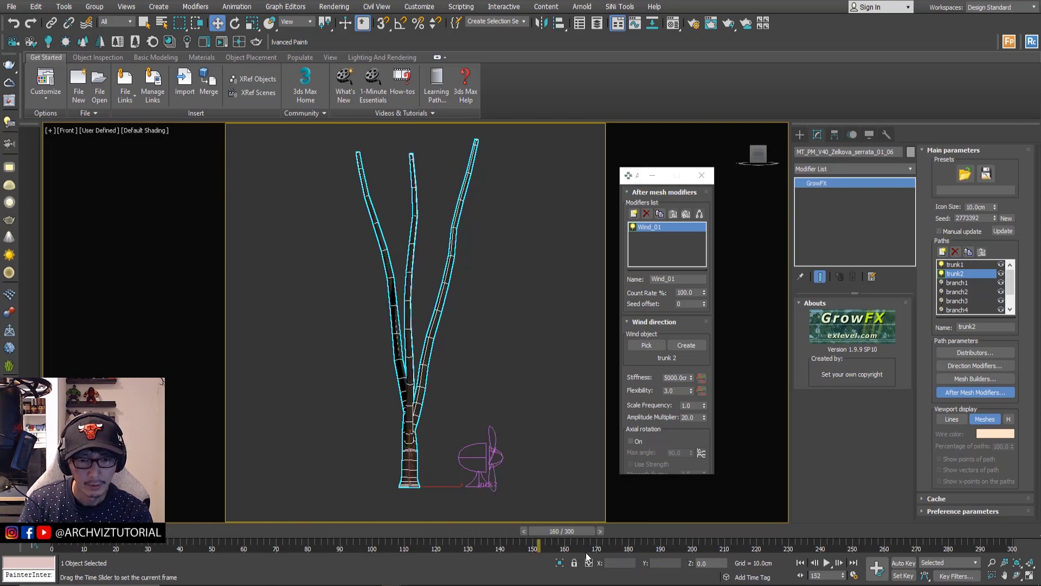
drag(133, 547, 875, 546)
key(w)
- Try a stiffness of 1 cm on trunk2's wind modifier and scrub the timeline to preview the bending
click(670, 378)
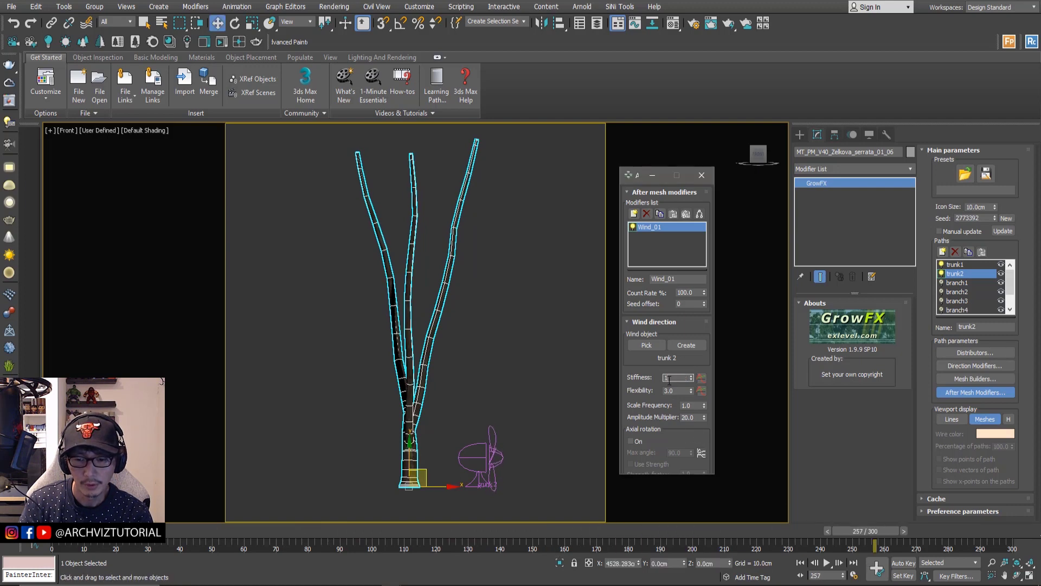
text(1)
key(Return)
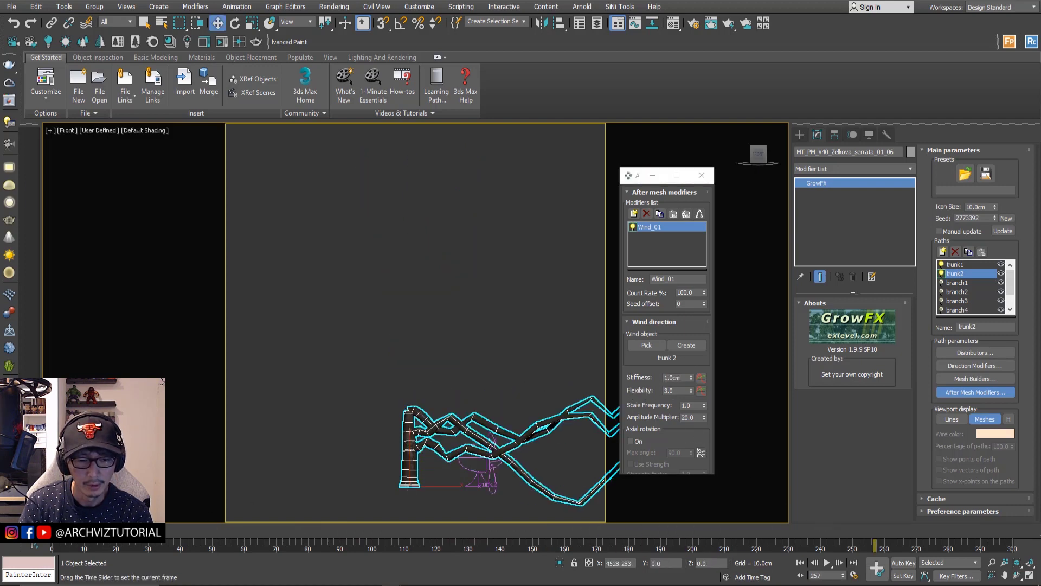
drag(911, 529, 499, 529)
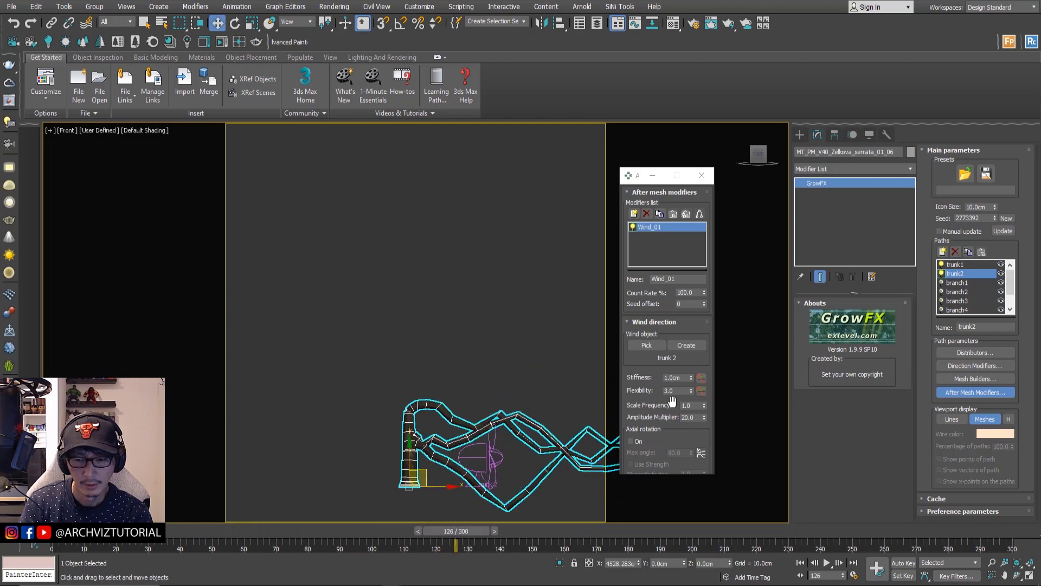
- Try a stiffness of 10 cm on trunk2's wind modifier and scrub back to the start of the timeline
click(678, 377)
text(10)
key(Return)
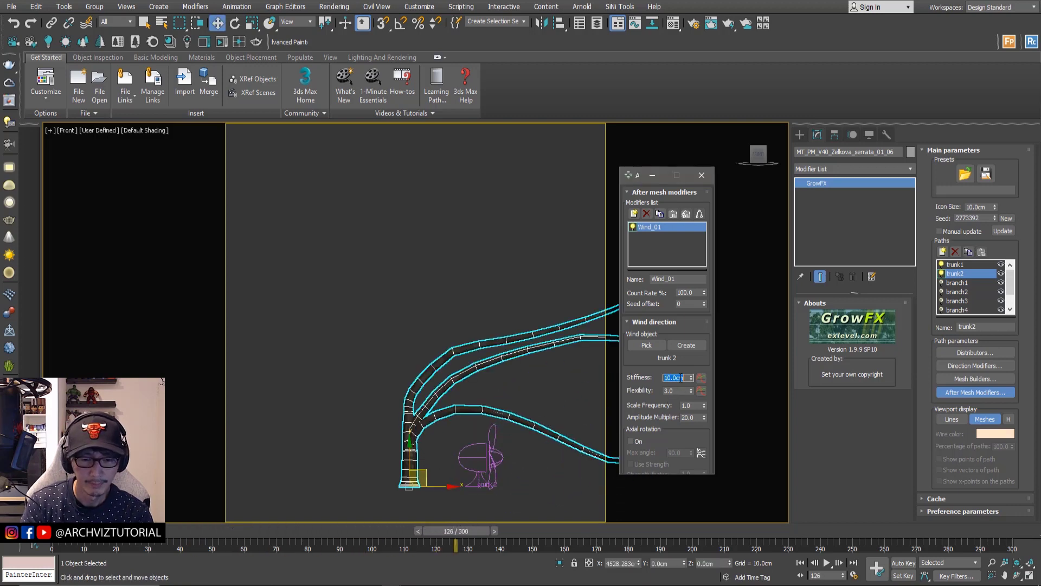
middle_drag(378, 413, 252, 405)
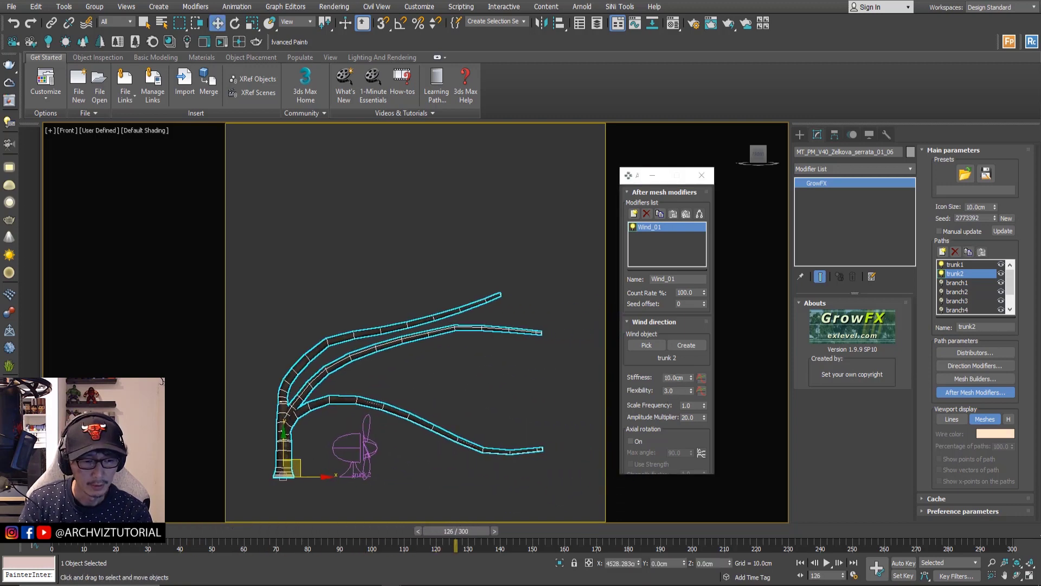
drag(456, 531, 54, 534)
key(w)
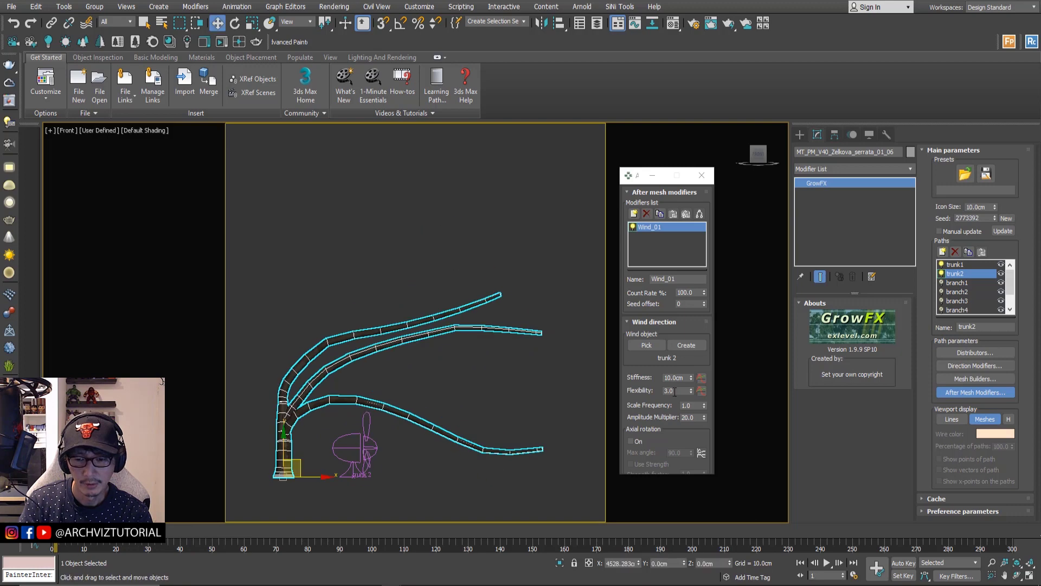
- Set the stiffness of trunk2's wind modifier to 1000 cm
double_click(677, 378)
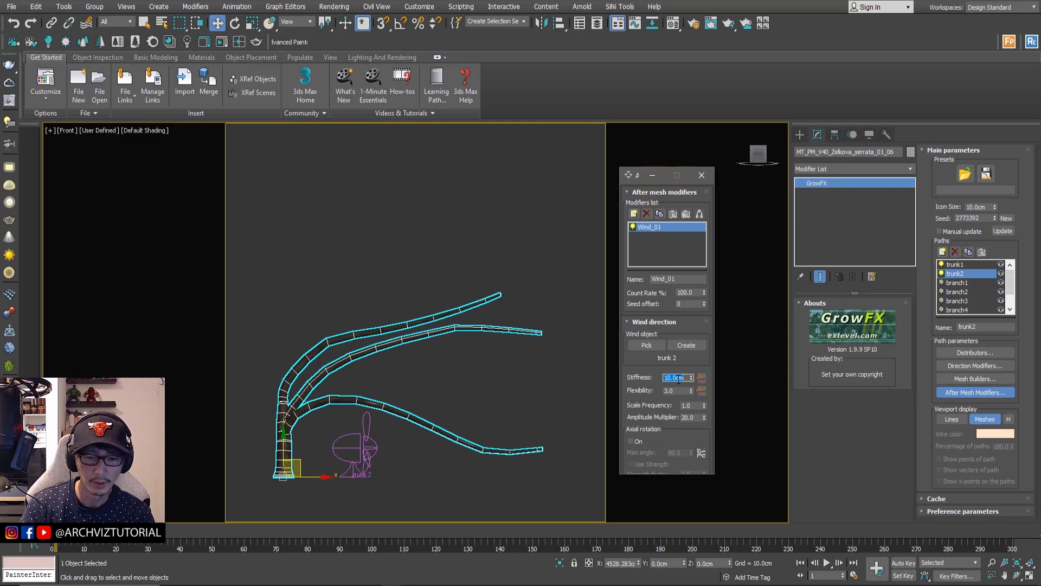
text(1)
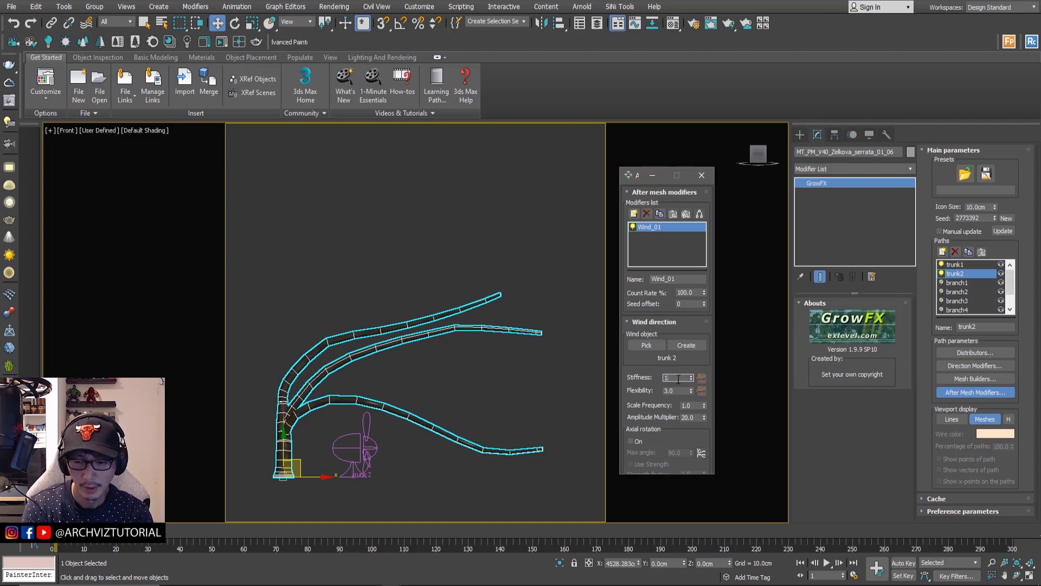
text(000)
key(Return)
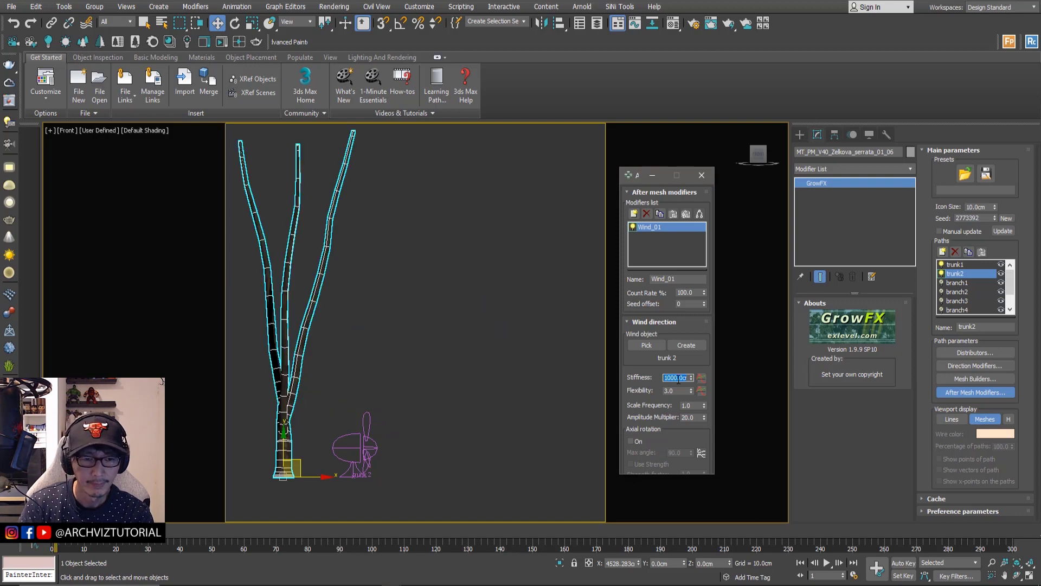
- Try a flexibility of 50 on trunk2's wind modifier and scrub through the timeline to preview the trunks
click(679, 390)
text(50)
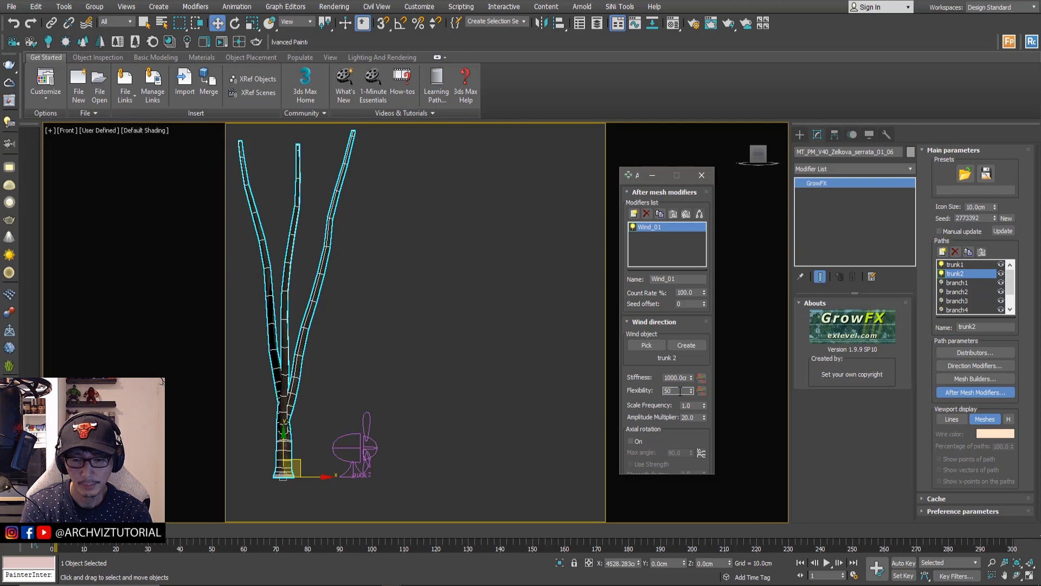
key(Return)
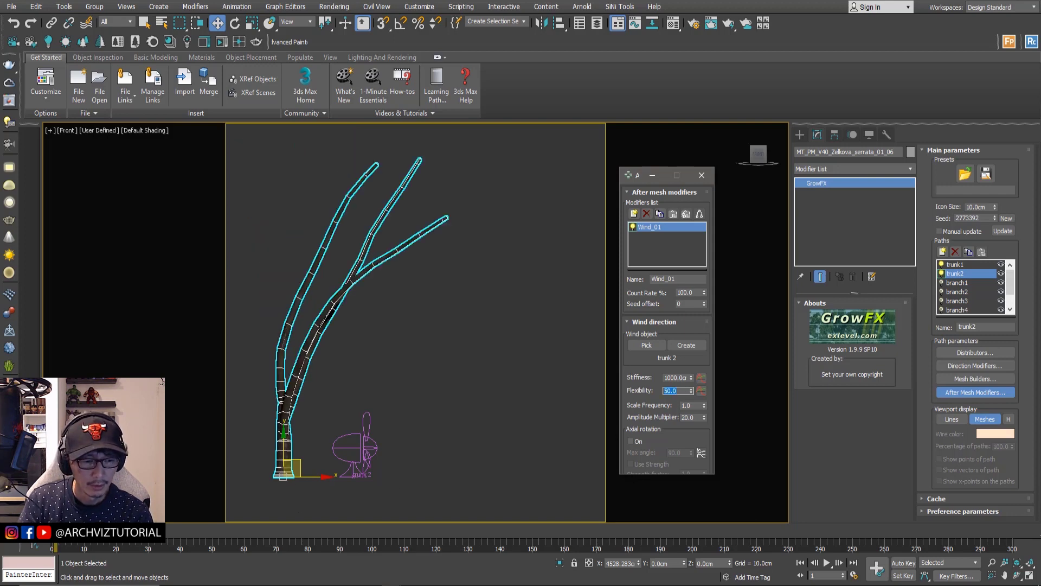
drag(122, 531, 206, 548)
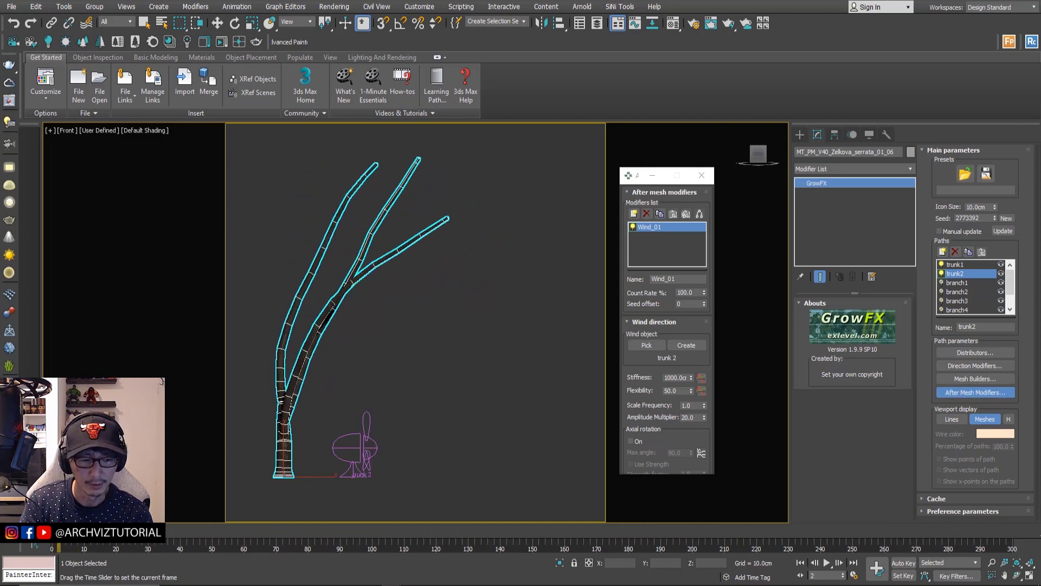
drag(52, 548, 76, 552)
key(w)
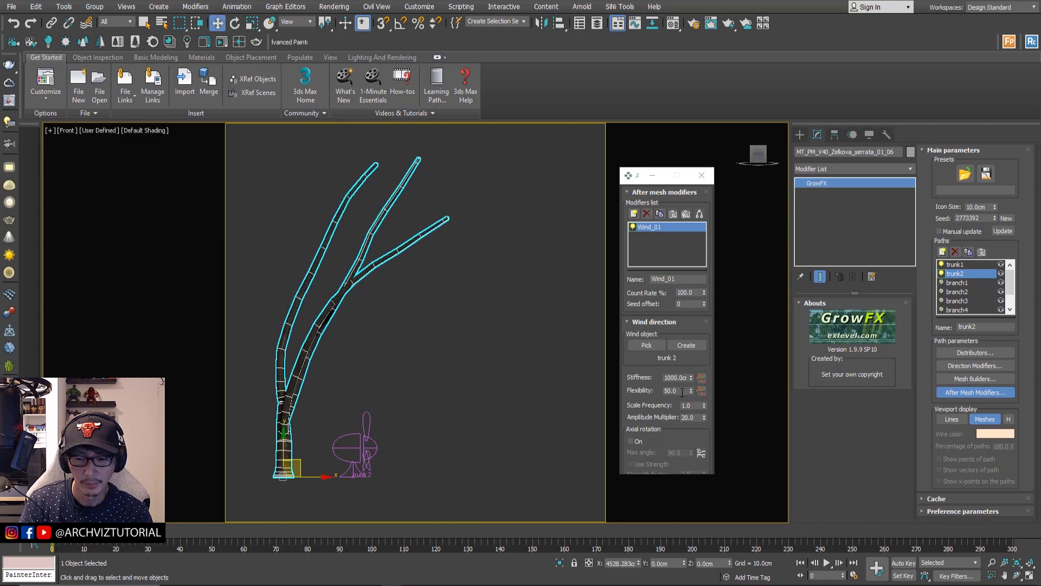
- Set the flexibility of trunk2's wind modifier to 2.0 and scrub the timeline to check the trunk sway
double_click(682, 391)
text(2)
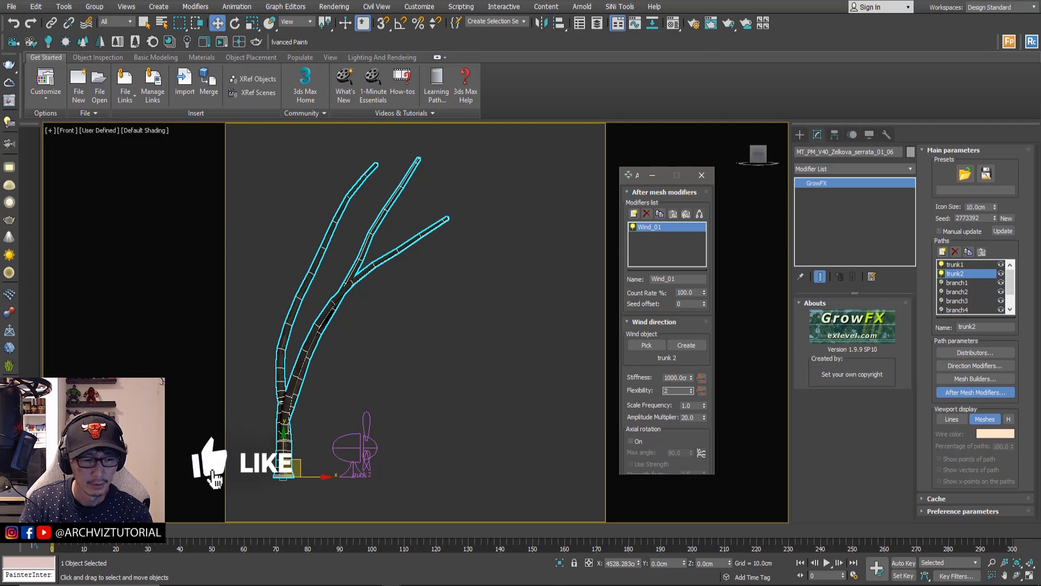
key(Return)
drag(217, 545, 65, 544)
key(w)
middle_drag(477, 434, 532, 392)
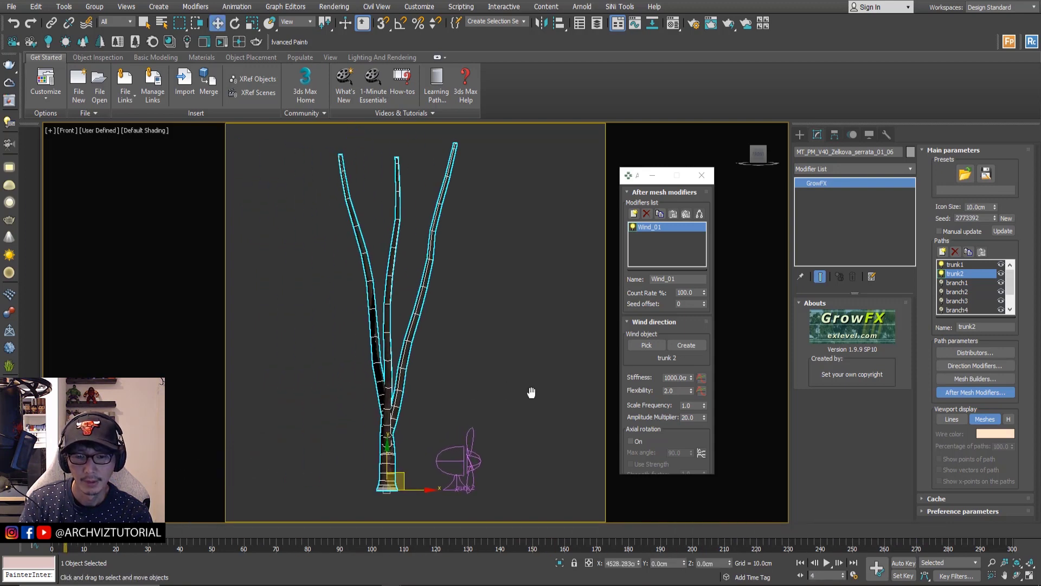
- Enable Perturb Speed on the trunk 2 wind object with a speed amount of 20 cm and a size of 150 cm
click(459, 486)
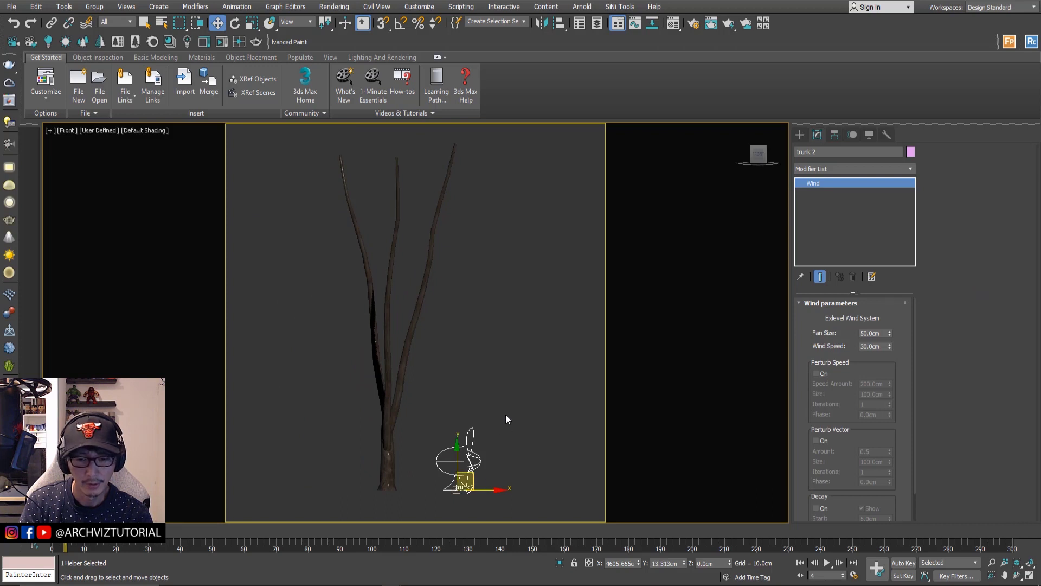
drag(446, 484, 446, 483)
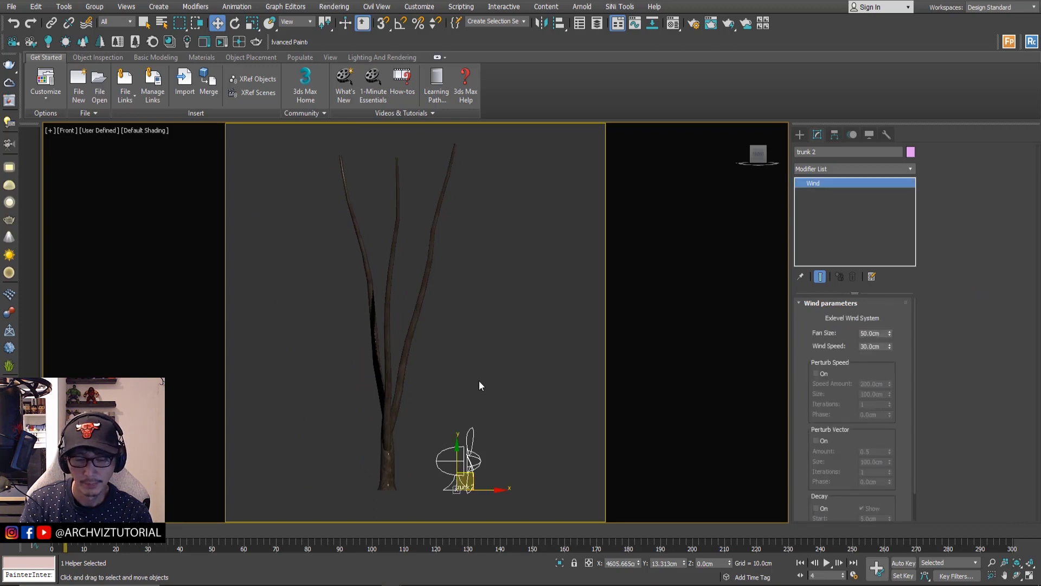
drag(492, 369, 439, 486)
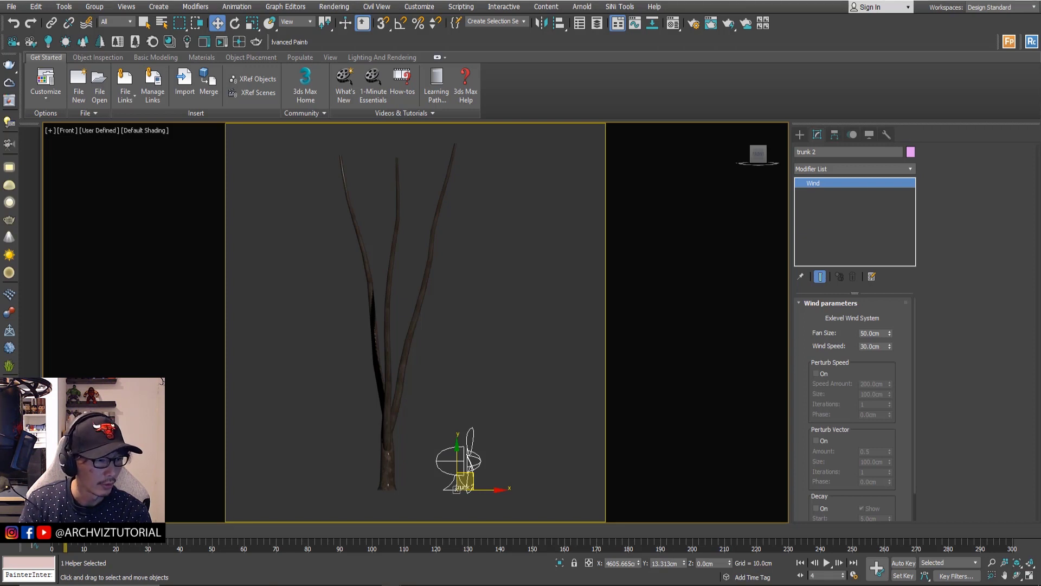
click(816, 373)
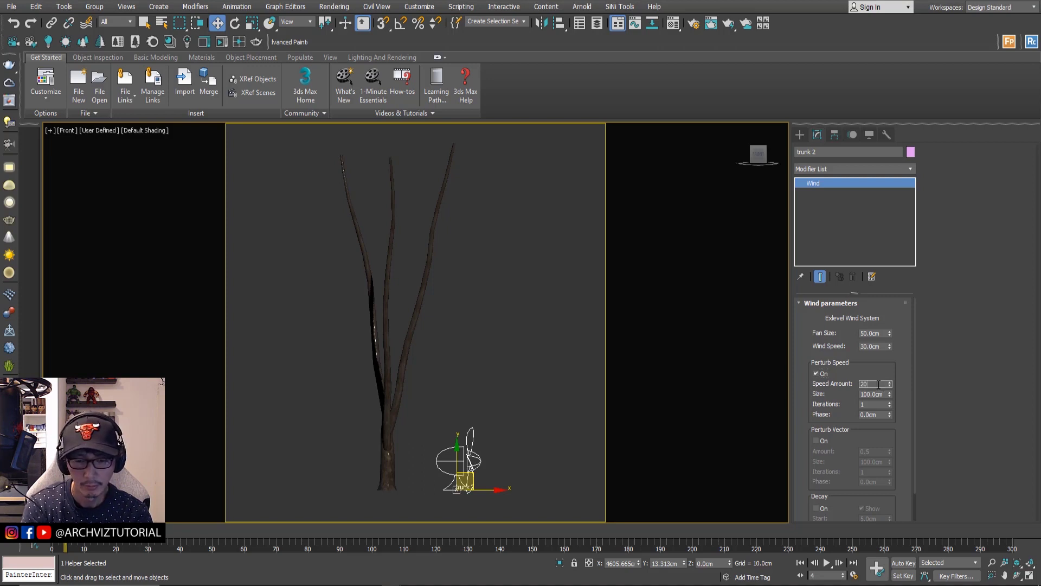
key(Return)
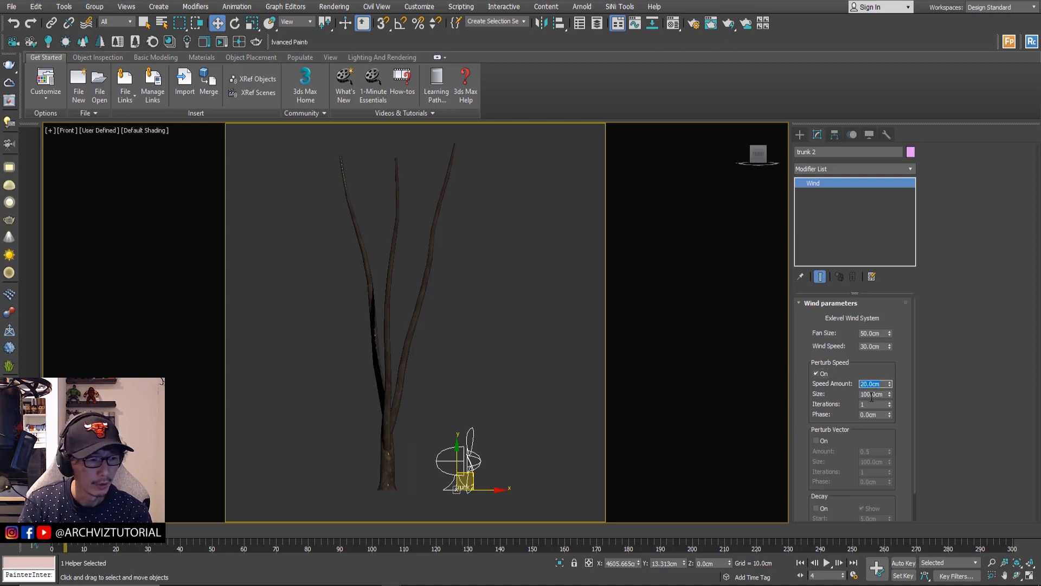
double_click(874, 394)
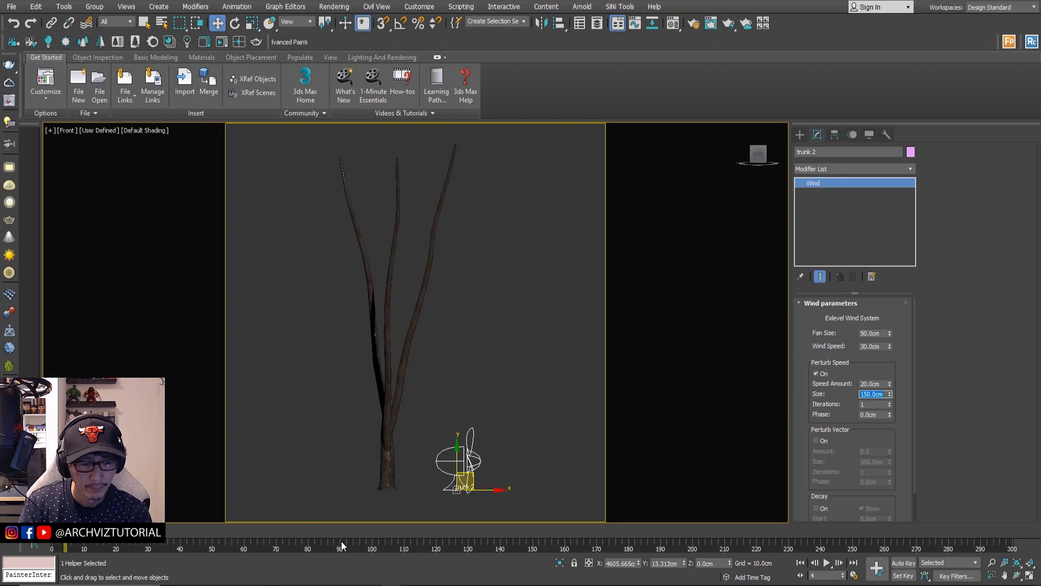
- Play the wind animation from frame 0, examine the trunk sway, and return to the start of the timeline
click(801, 563)
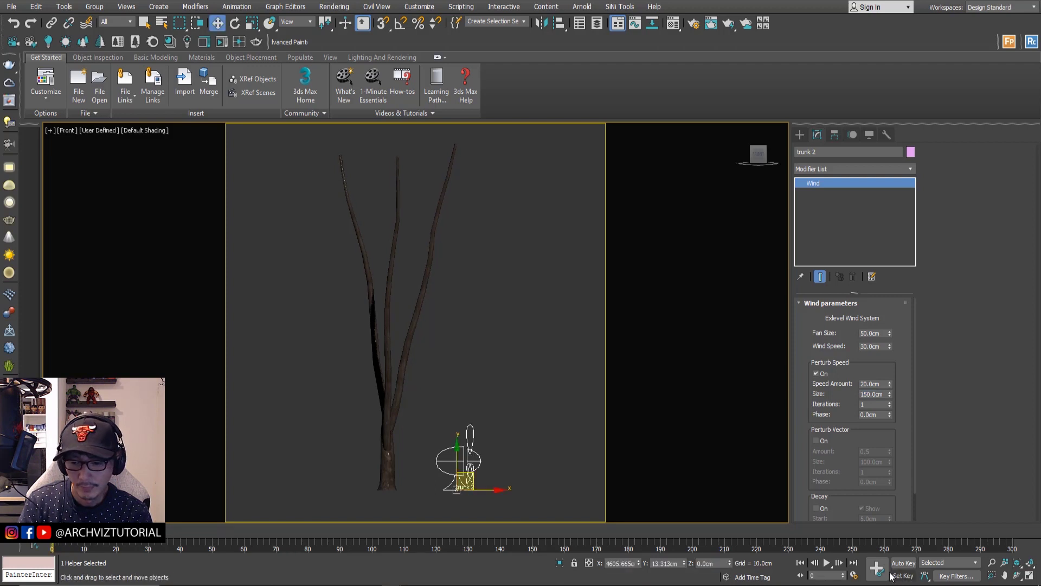
click(824, 564)
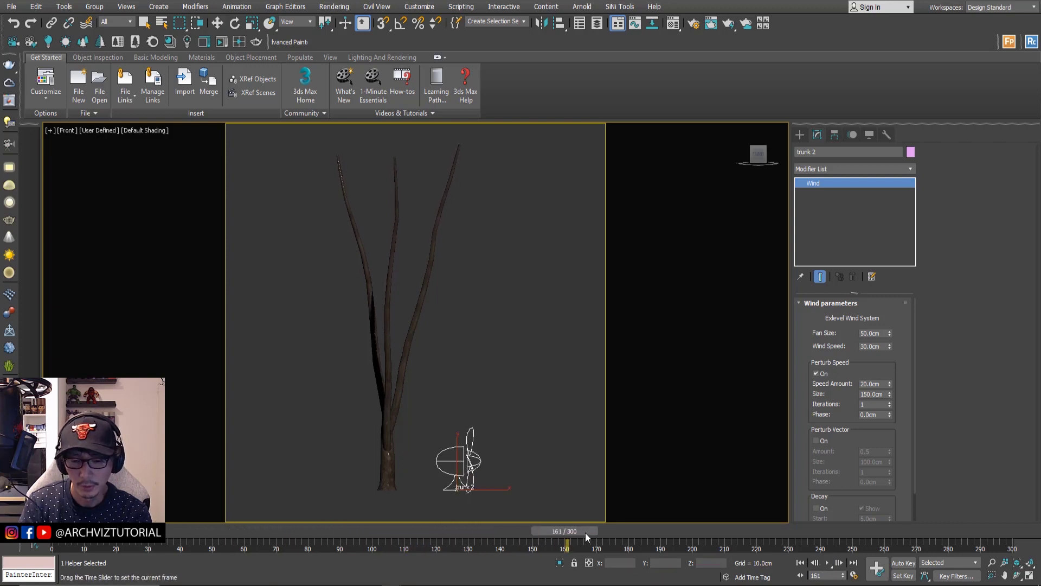
drag(584, 532, 52, 534)
key(w)
- Select the tree, turn on its branch1 path, and scrub the first frames to preview the branches
click(405, 410)
click(391, 413)
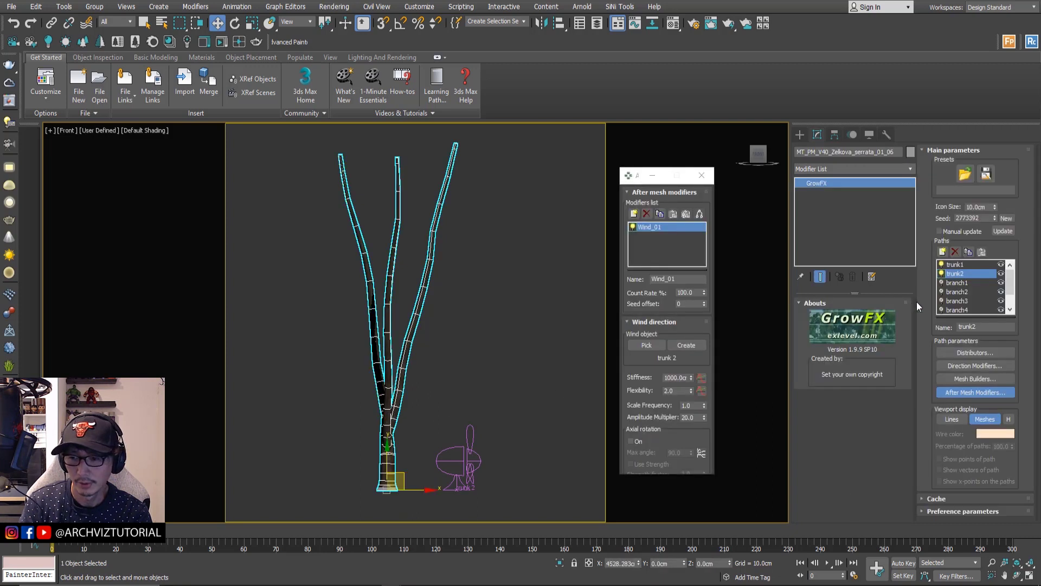
click(953, 286)
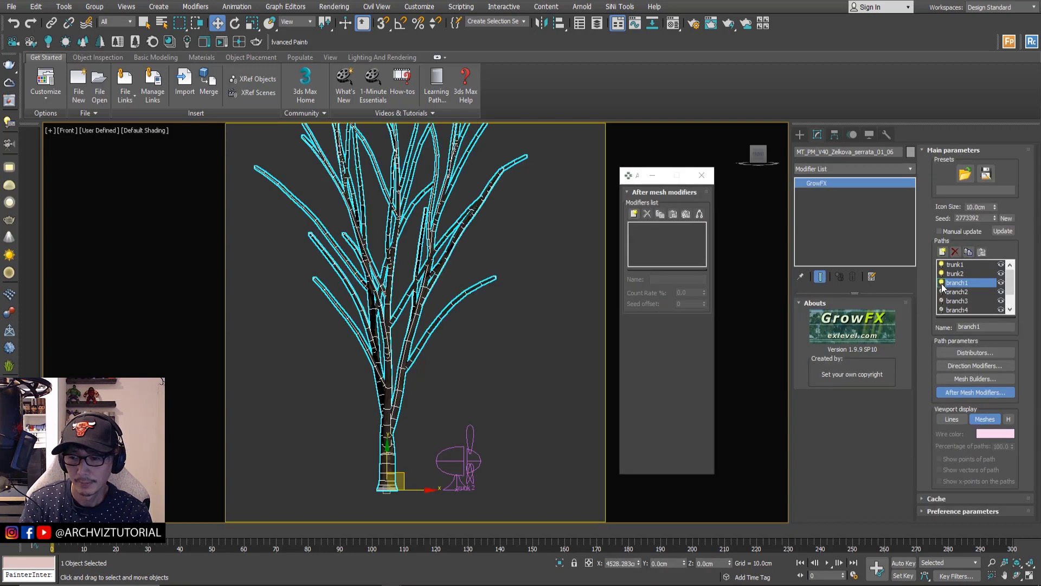
mouse_move(91, 546)
mouse_down()
mouse_move(626, 553)
mouse_move(110, 551)
mouse_up()
key(w)
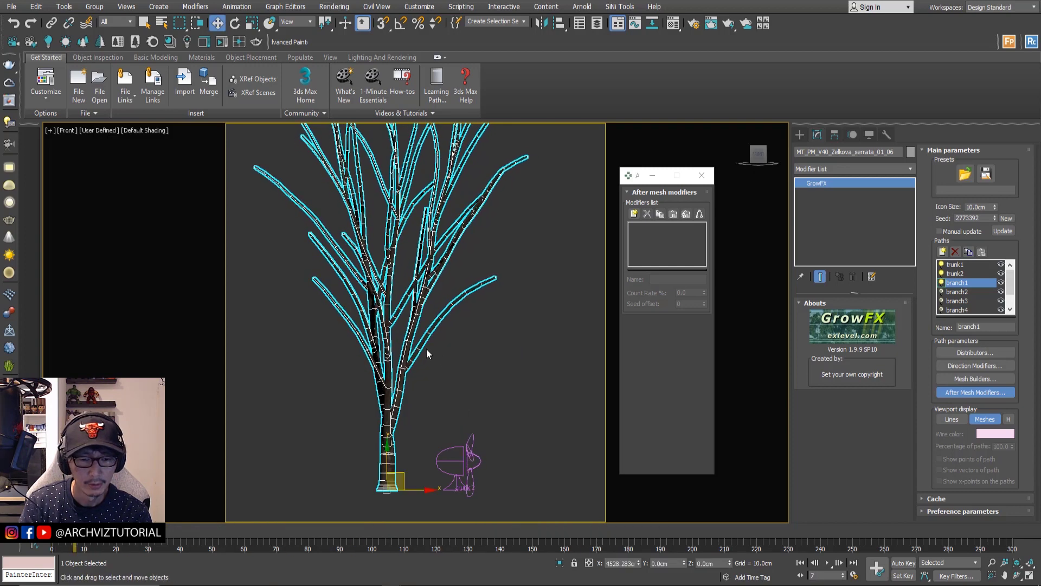
- Clone the trunk 2 wind object beside the original as a single copy named branch 1
click(472, 407)
click(473, 480)
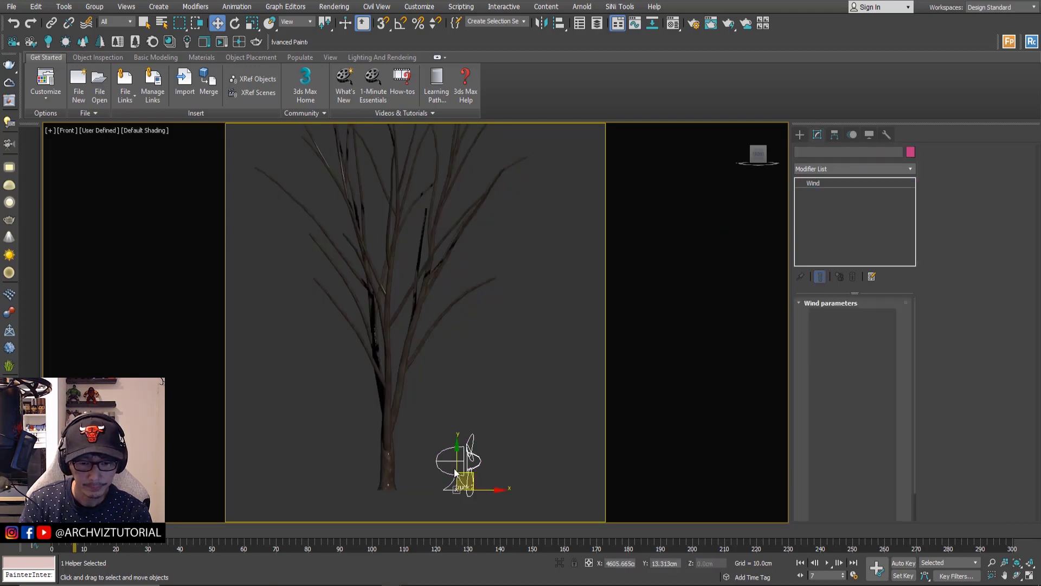
shift+drag(483, 488, 539, 487)
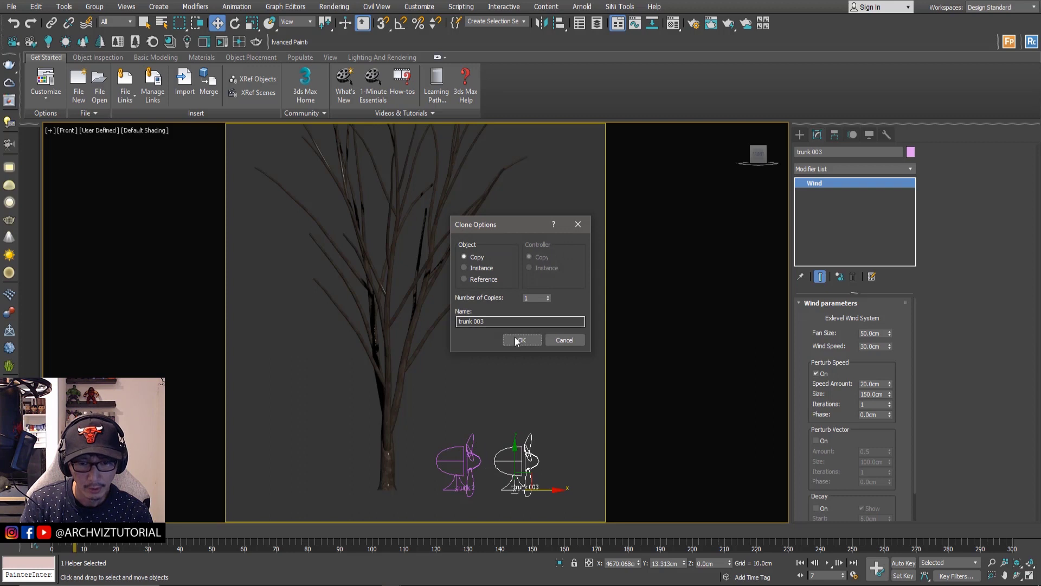
drag(488, 323, 471, 325)
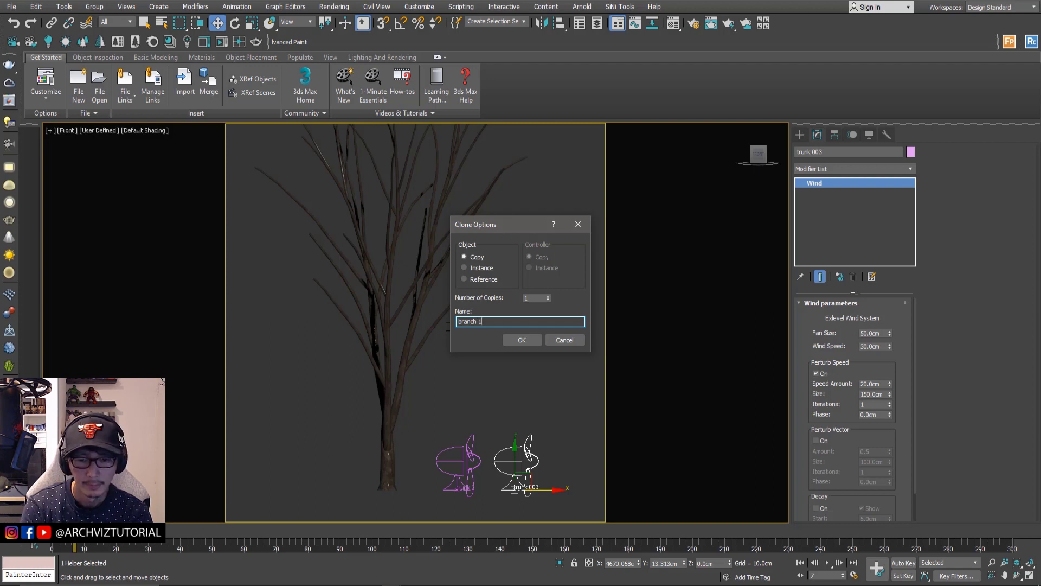
click(520, 340)
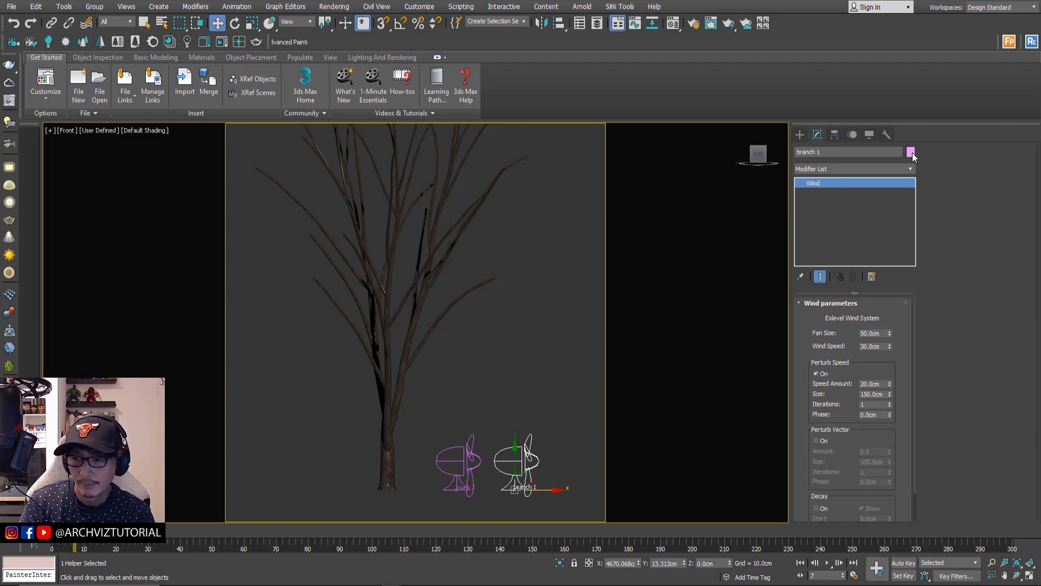
- Change the branch 1 wind object's color to light yellow and set its wind speed to 20 cm
click(911, 152)
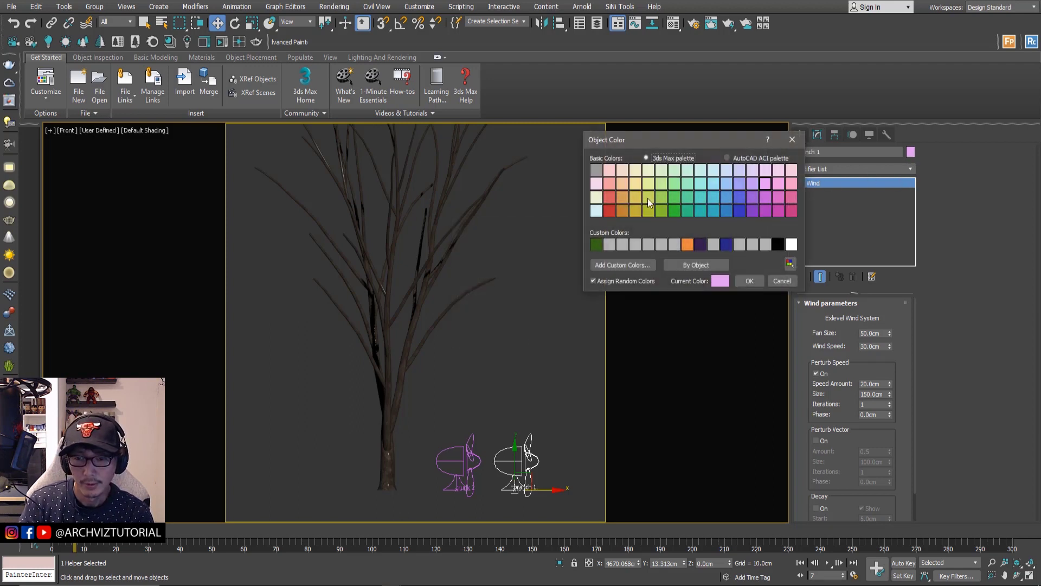
click(749, 281)
drag(547, 377, 510, 480)
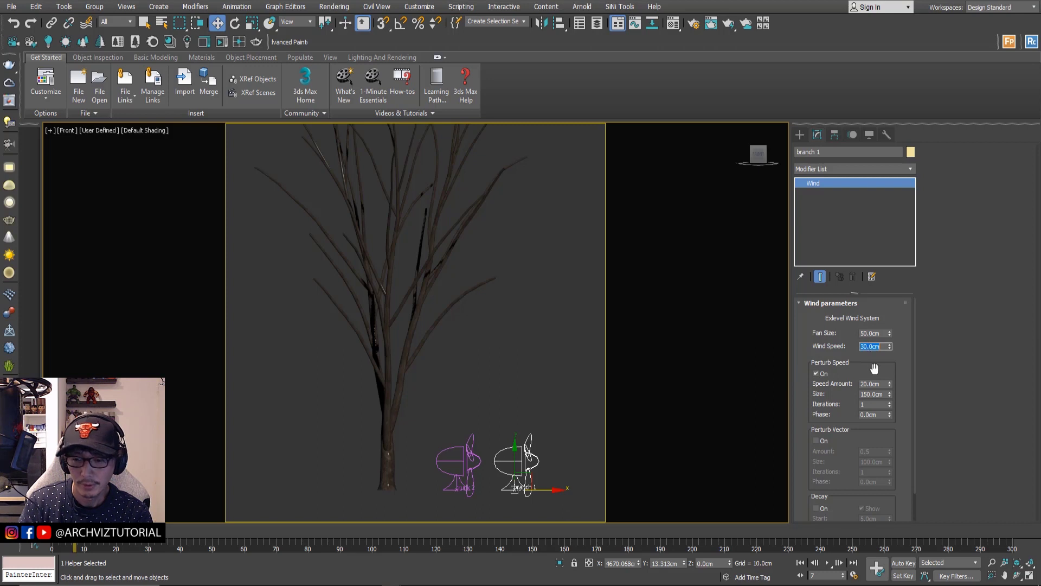
key(Return)
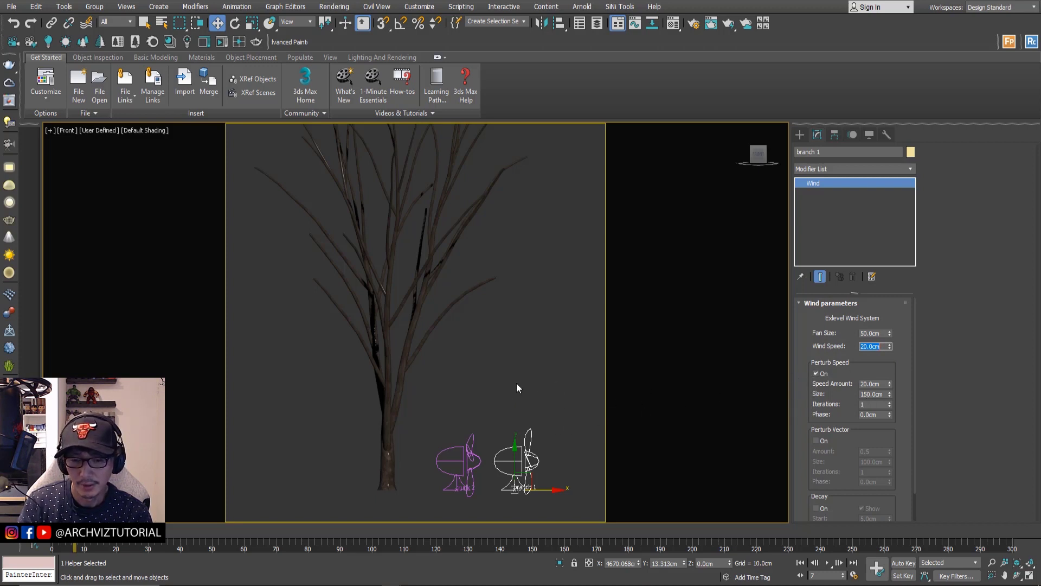
- Add a Wind animation after-mesh modifier to the tree's branch1 path and assign the branch 1 wind object to it
click(513, 362)
click(428, 333)
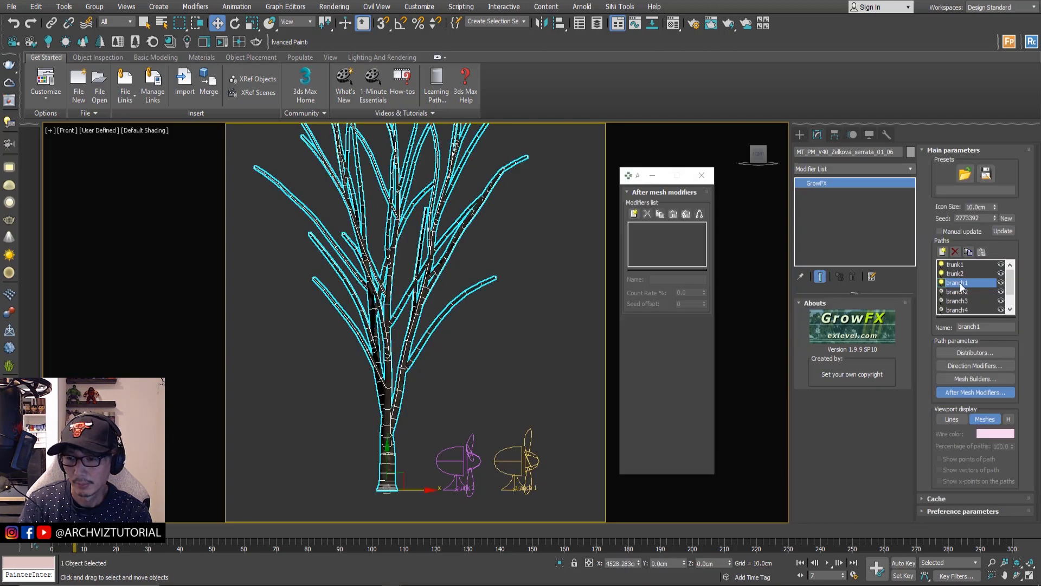
click(969, 392)
click(969, 394)
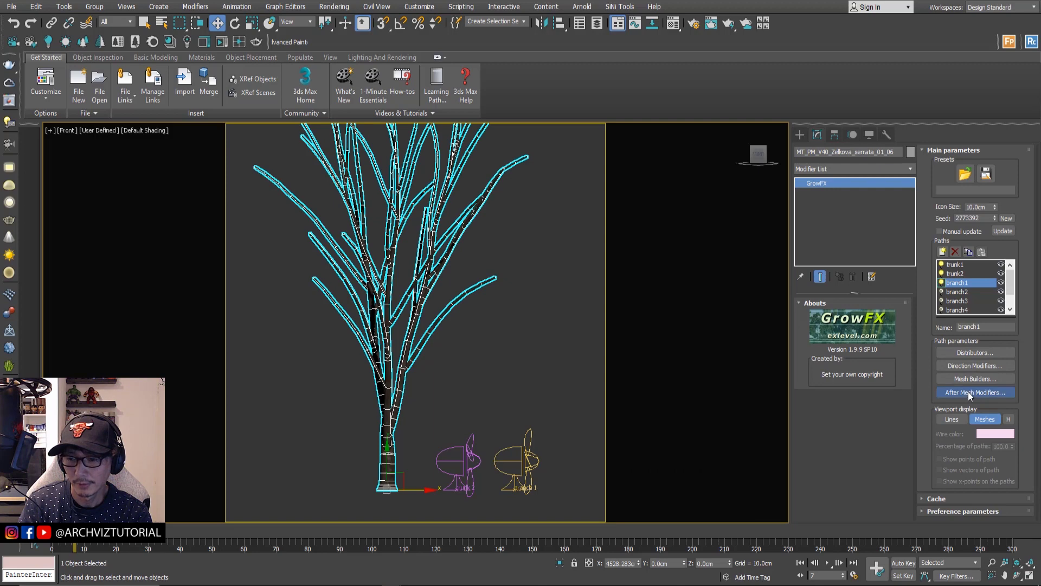
click(634, 215)
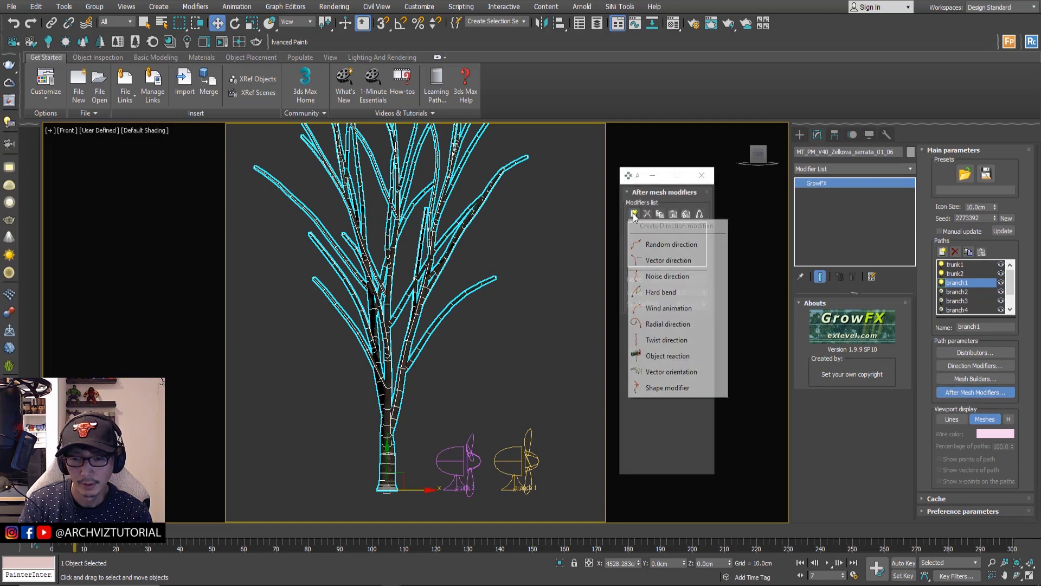
click(658, 306)
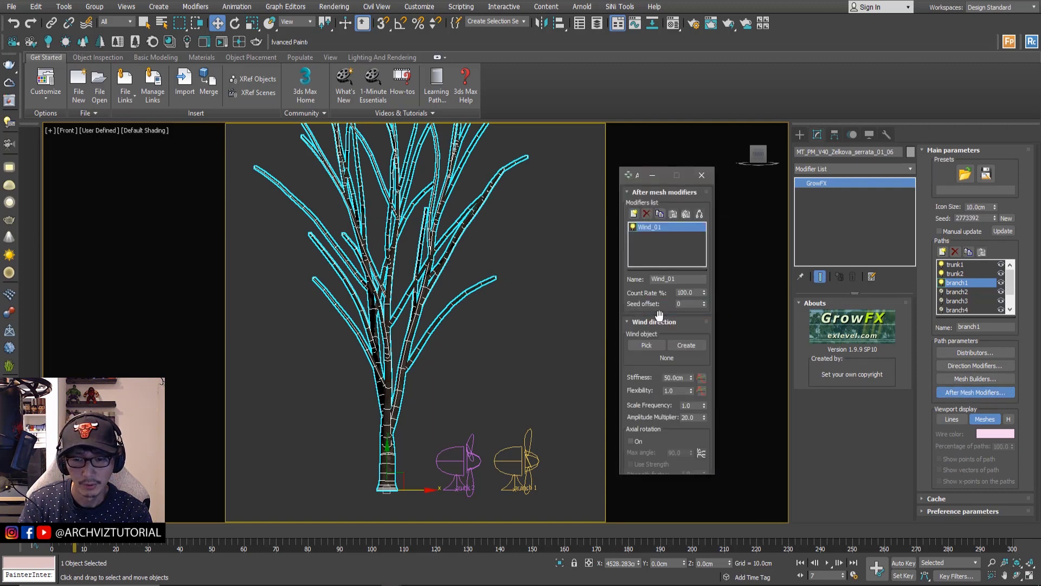
click(656, 345)
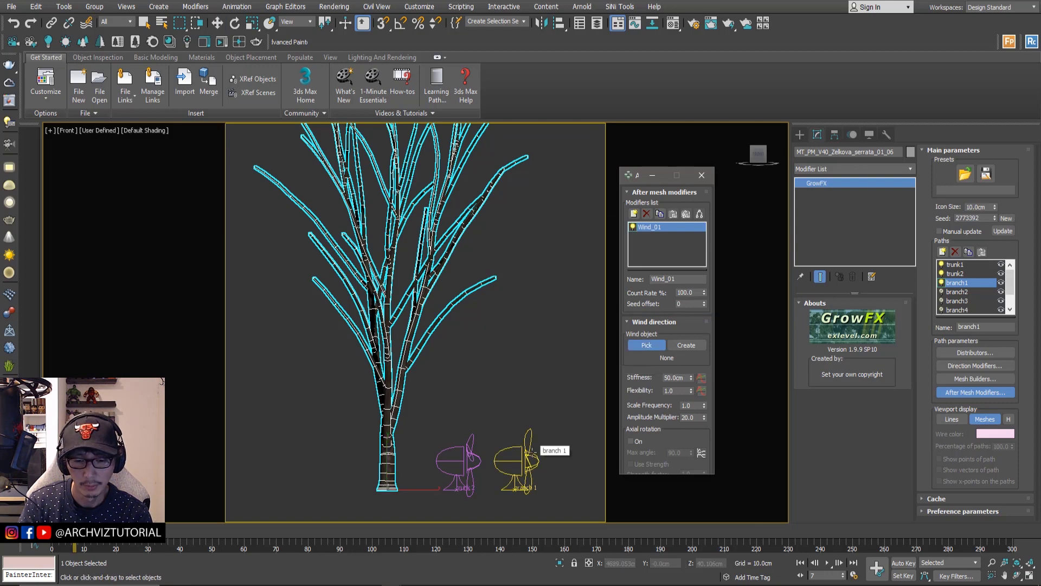
click(531, 451)
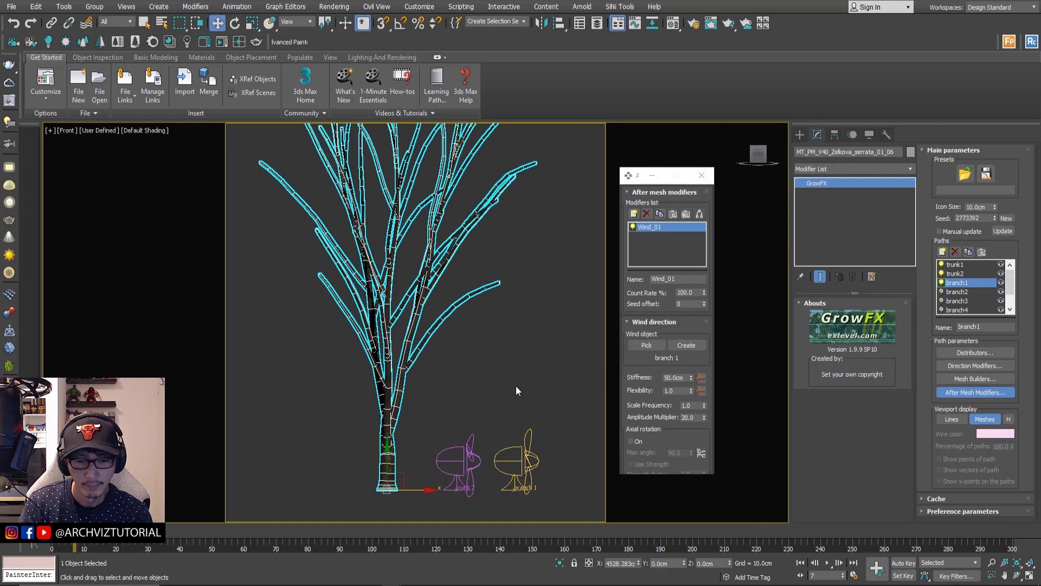
- Scrub and play the timeline to examine how branch1 moves with its new wind modifier
drag(75, 547, 669, 546)
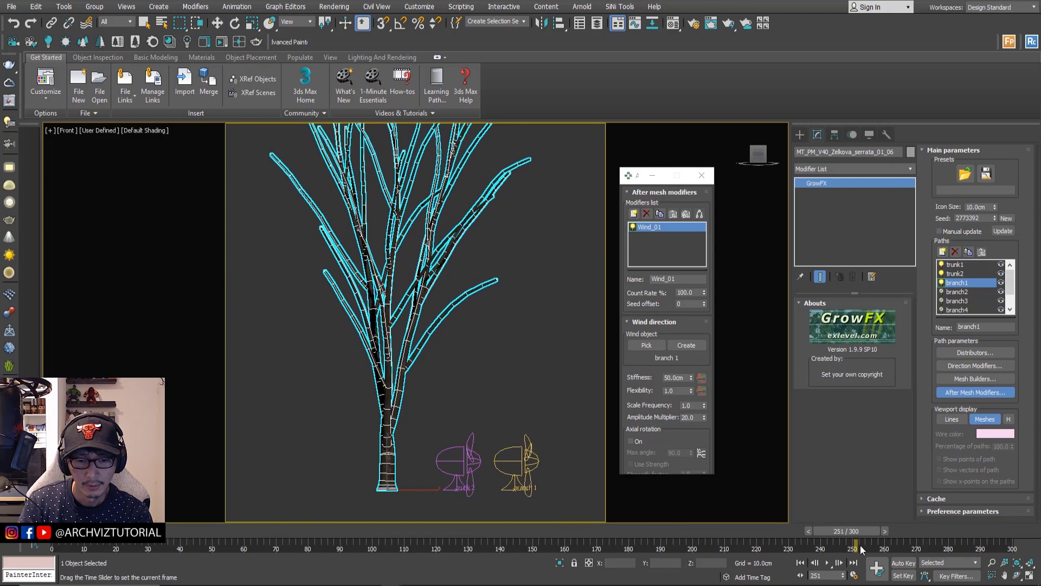
click(826, 563)
drag(84, 534, 317, 537)
key(w)
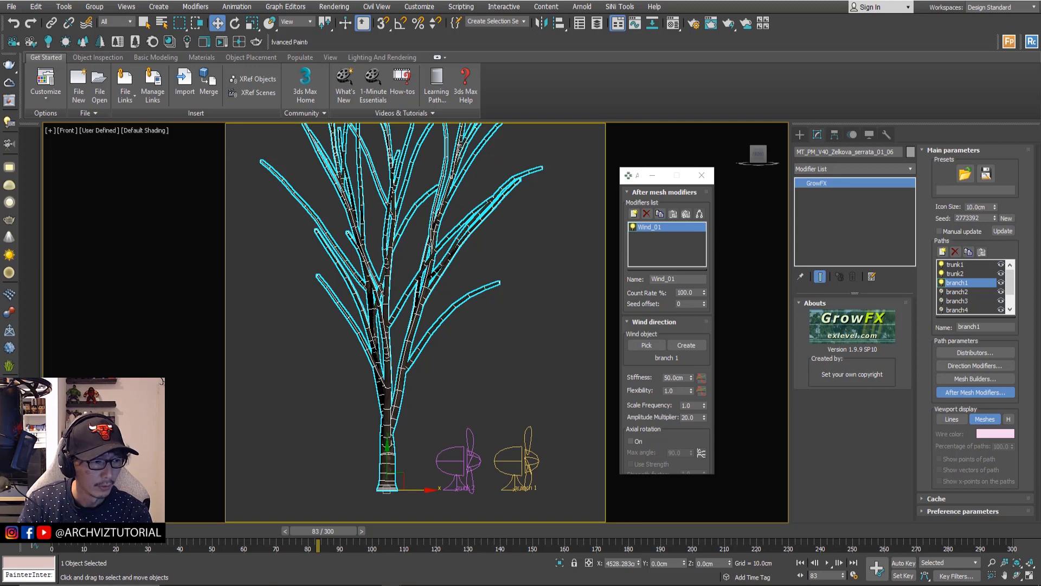
- Set the branch1 wind modifier's stiffness to 1000 cm and its flexibility to 10
double_click(667, 378)
key(BackSpace)
text(1000)
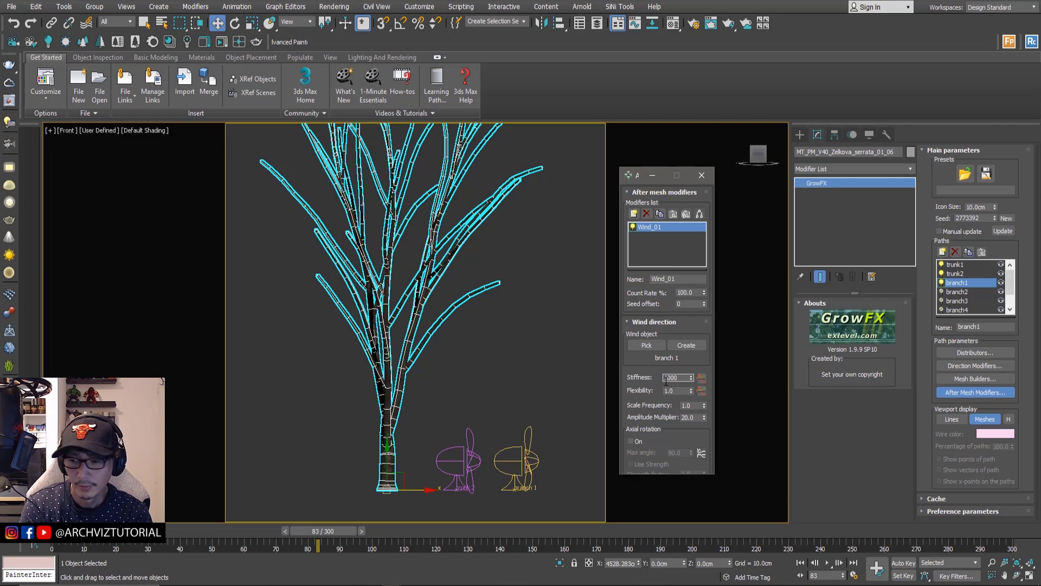
key(Return)
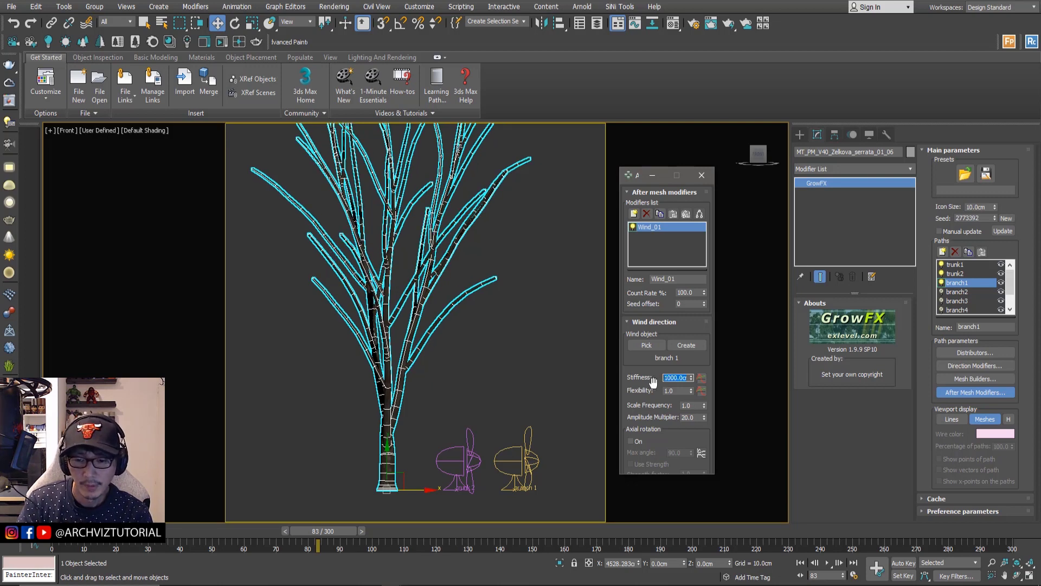
click(678, 390)
double_click(678, 390)
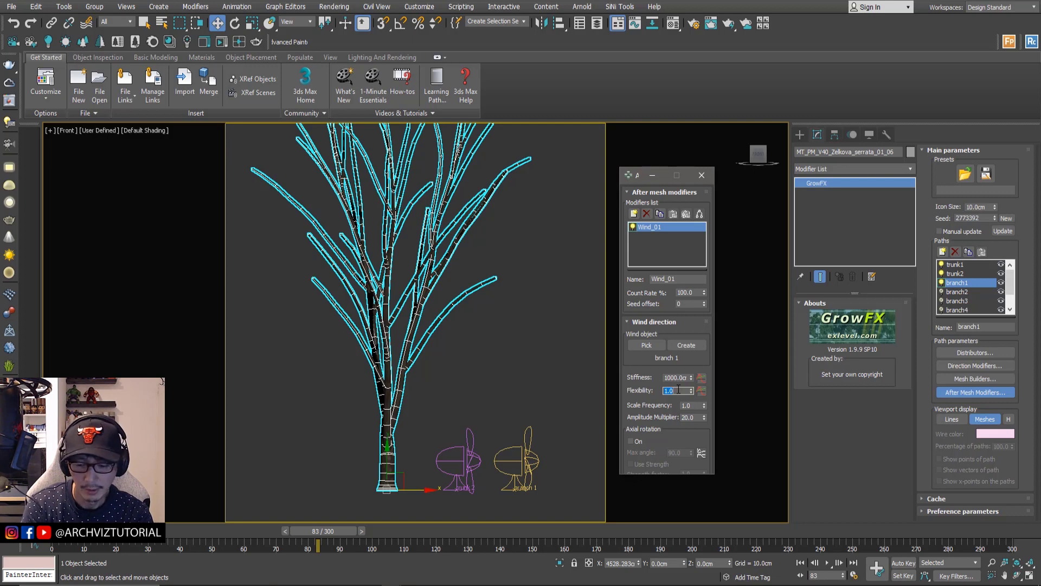
text(10)
key(Return)
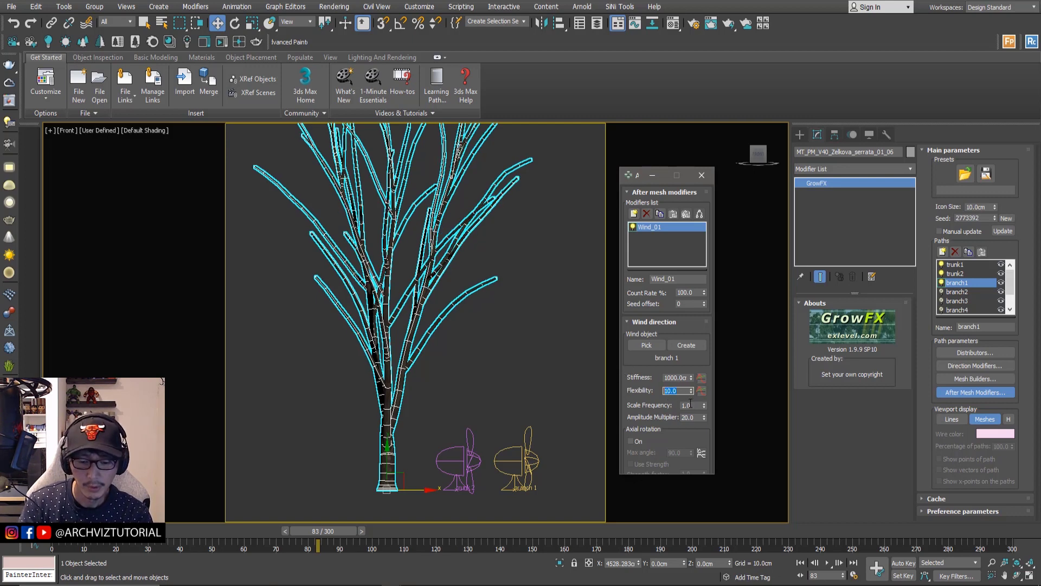
- Try a flexibility of 500 for the branch1 wind during playback, and set it back to 10
key(Return)
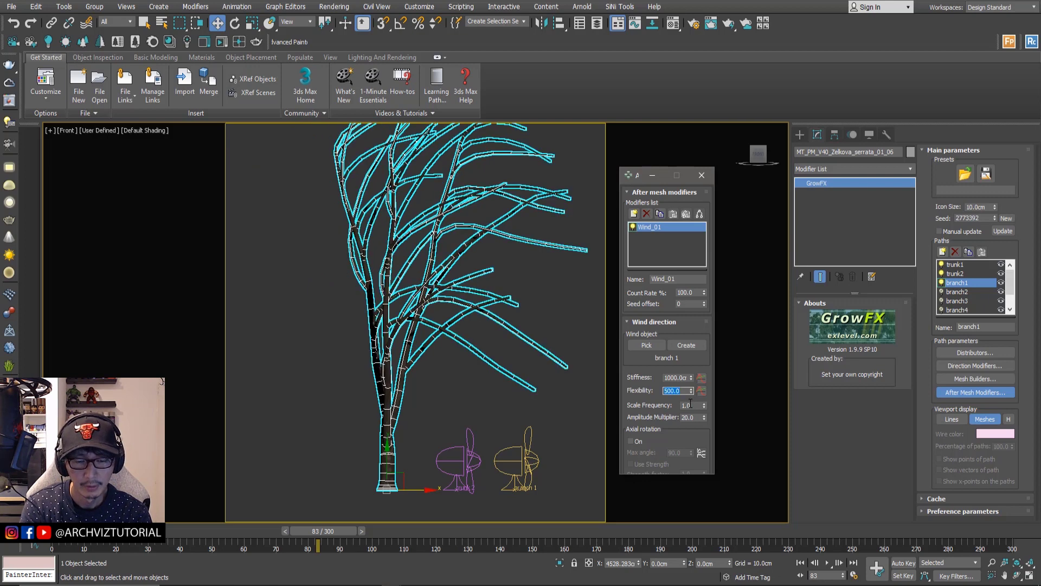
click(827, 563)
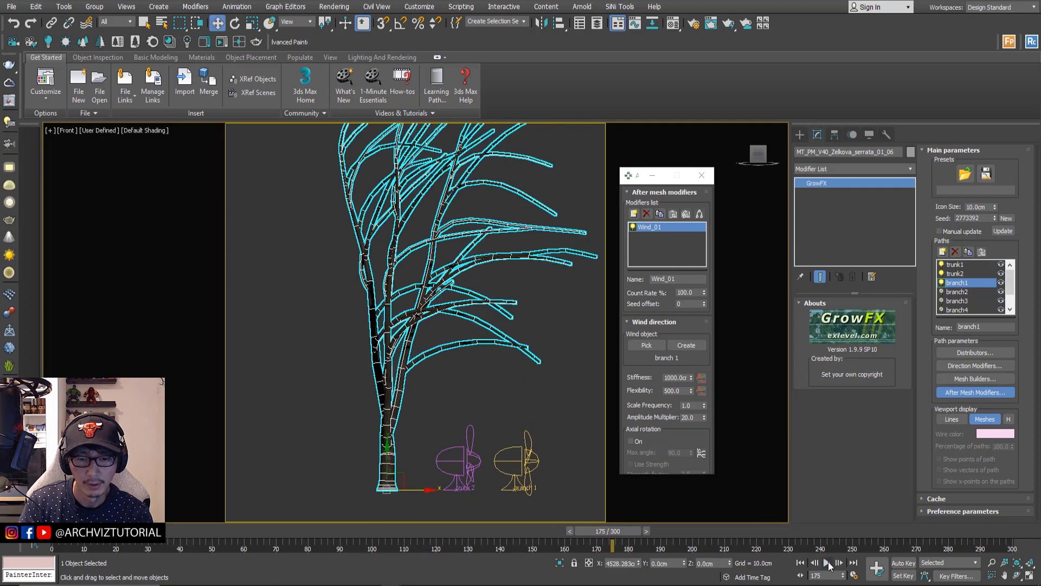
click(828, 564)
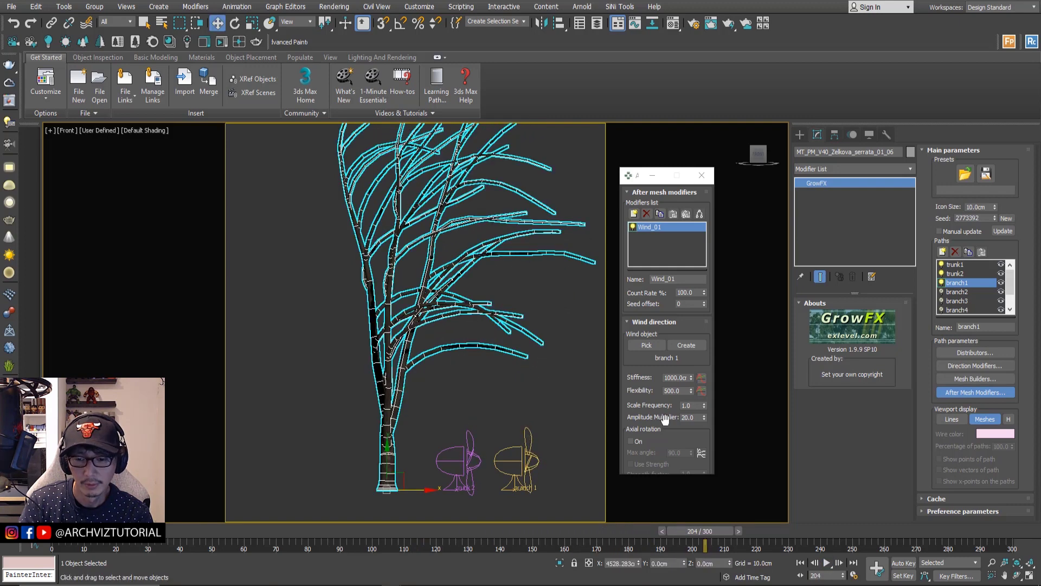
double_click(675, 390)
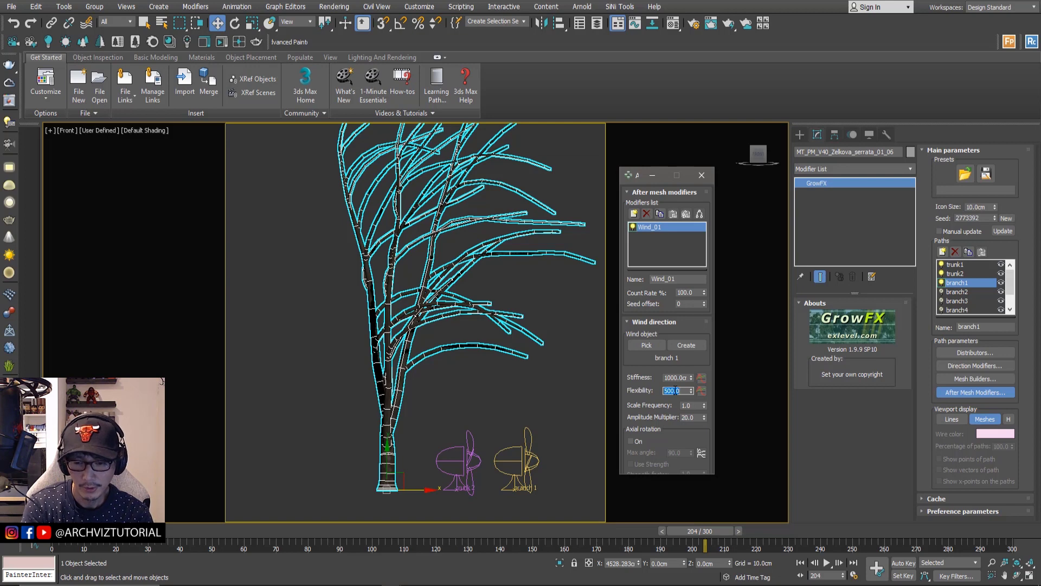
text(10)
key(Return)
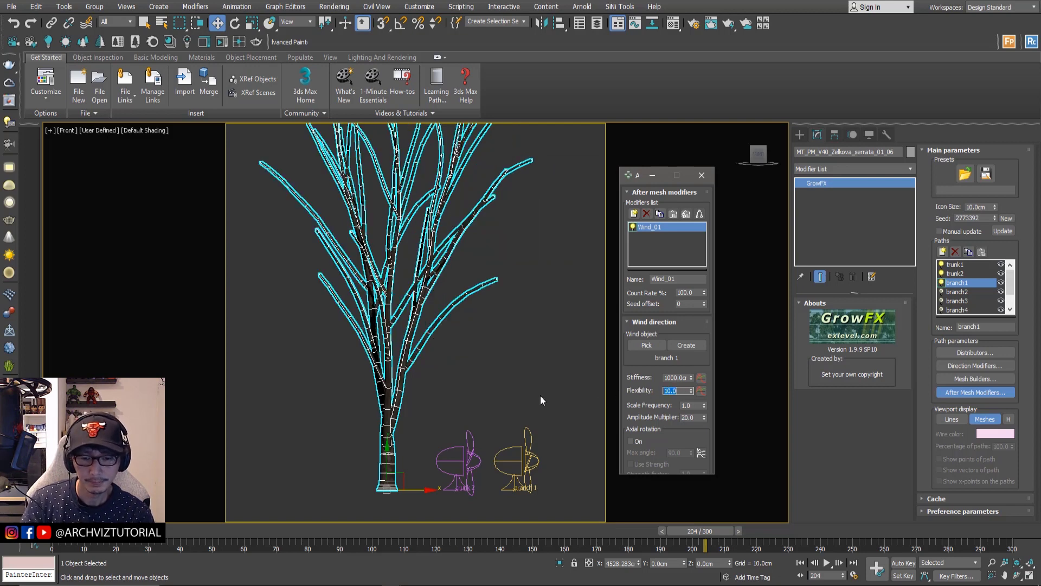
- Play the animation with the tree selected, examine the branch1 motion, and return to frame 0
click(541, 396)
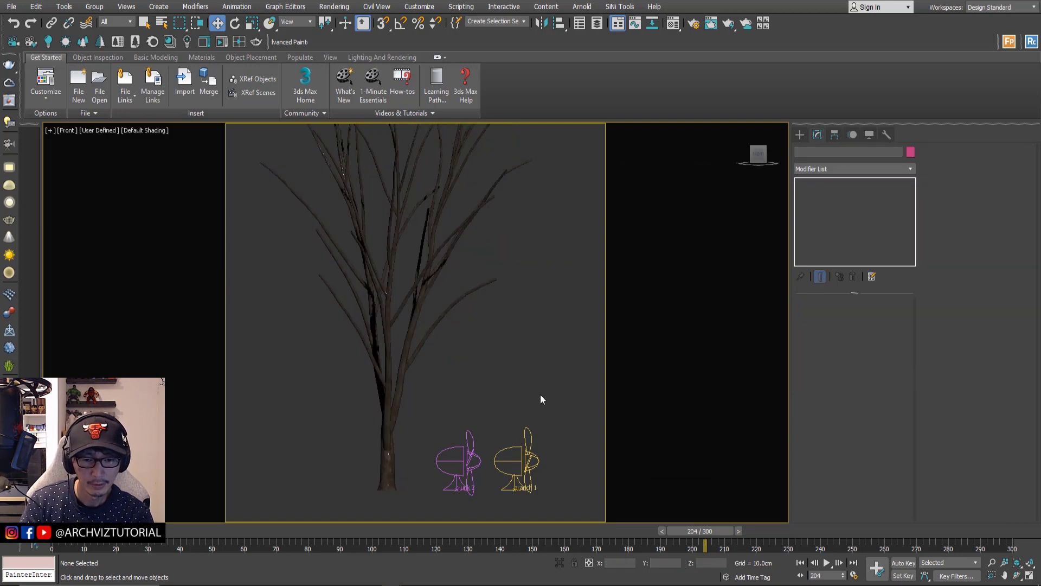
click(408, 360)
click(827, 562)
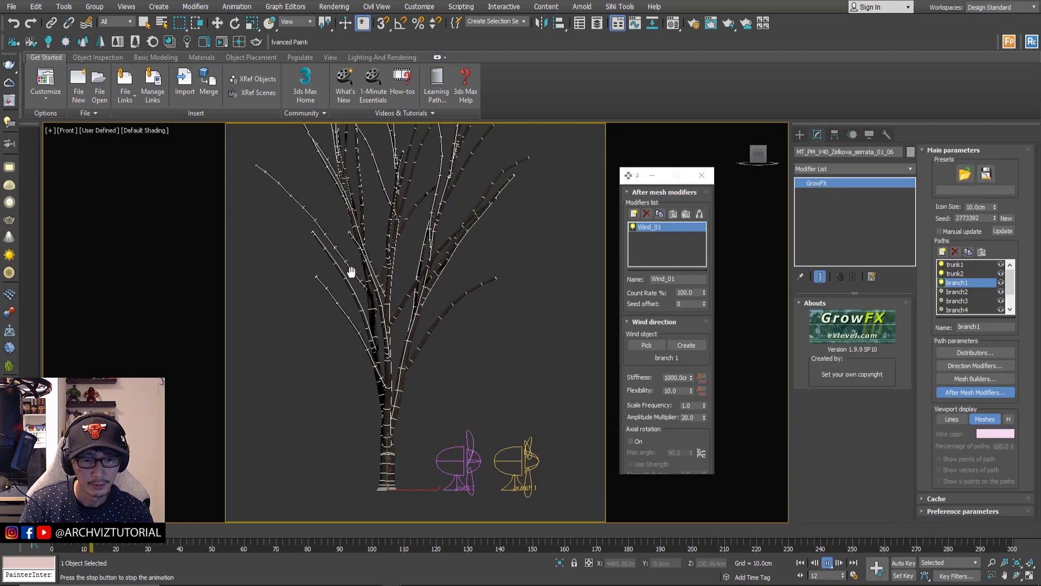
key(w)
right_click(541, 409)
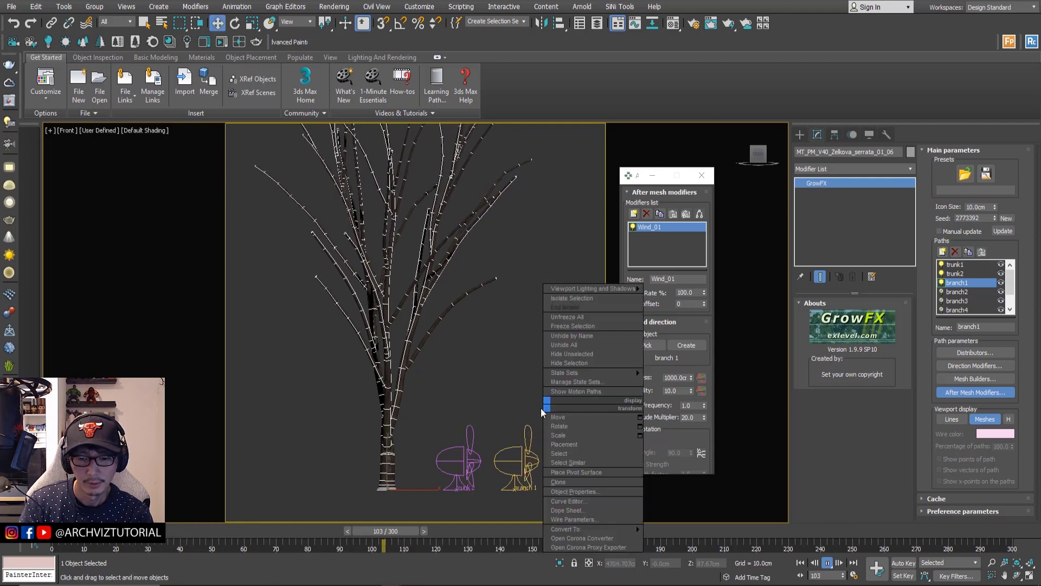
key(Escape)
drag(399, 529, 65, 530)
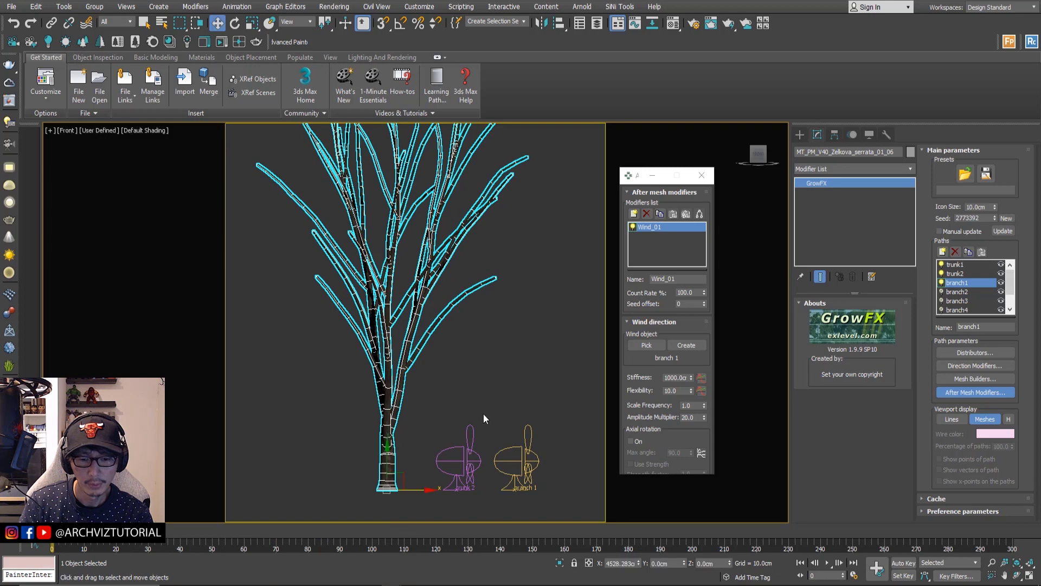
- Turn on the tree's branch2, branch3 and branch4 paths
click(519, 382)
click(422, 327)
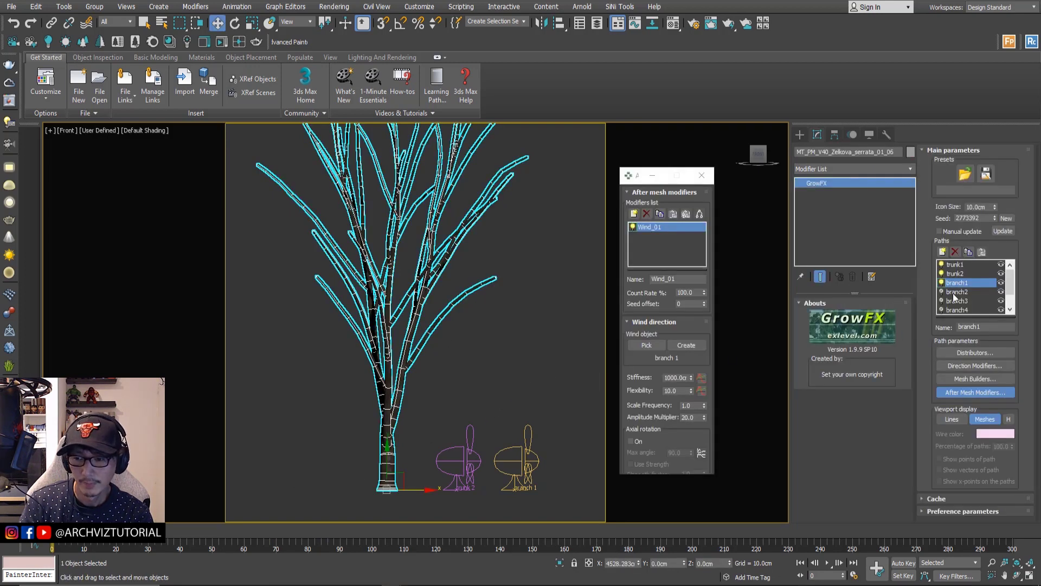
click(956, 291)
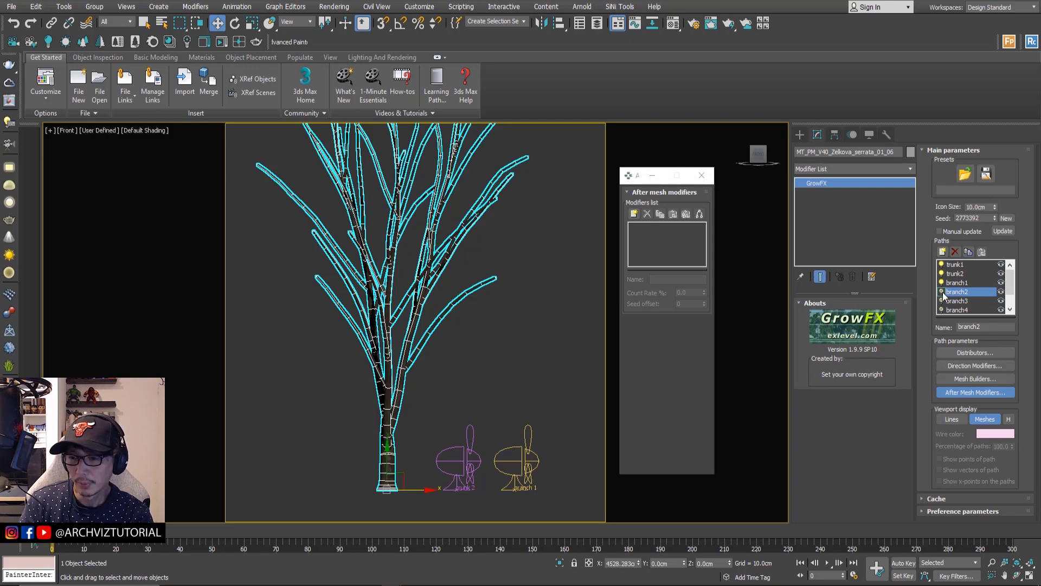
click(950, 300)
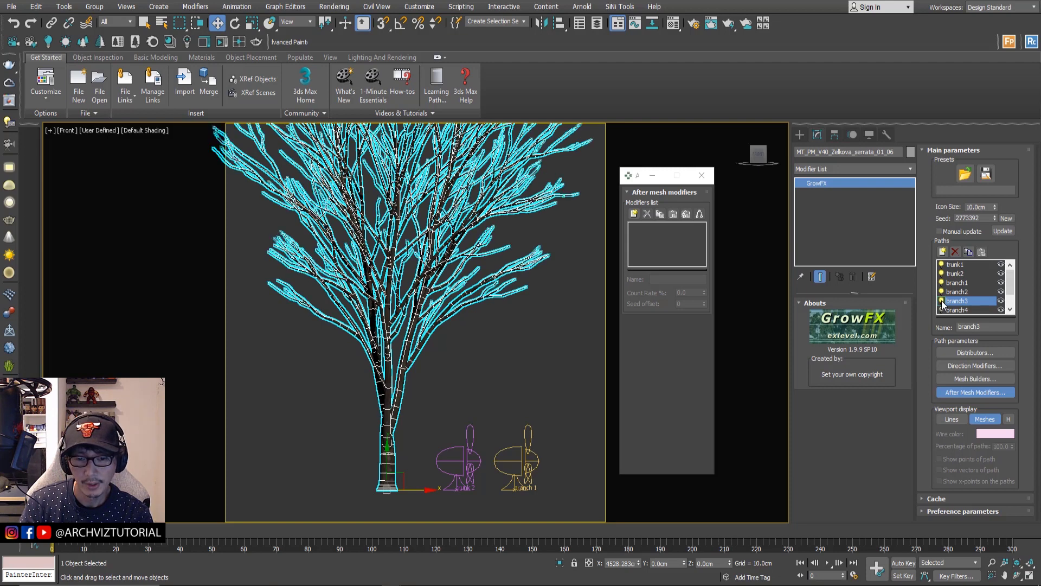
click(952, 310)
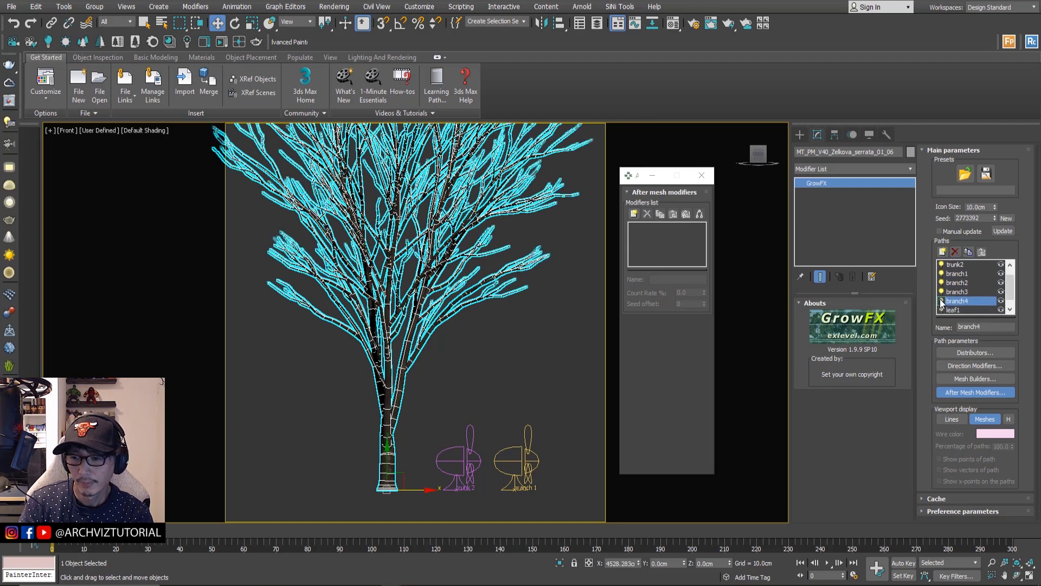
click(942, 302)
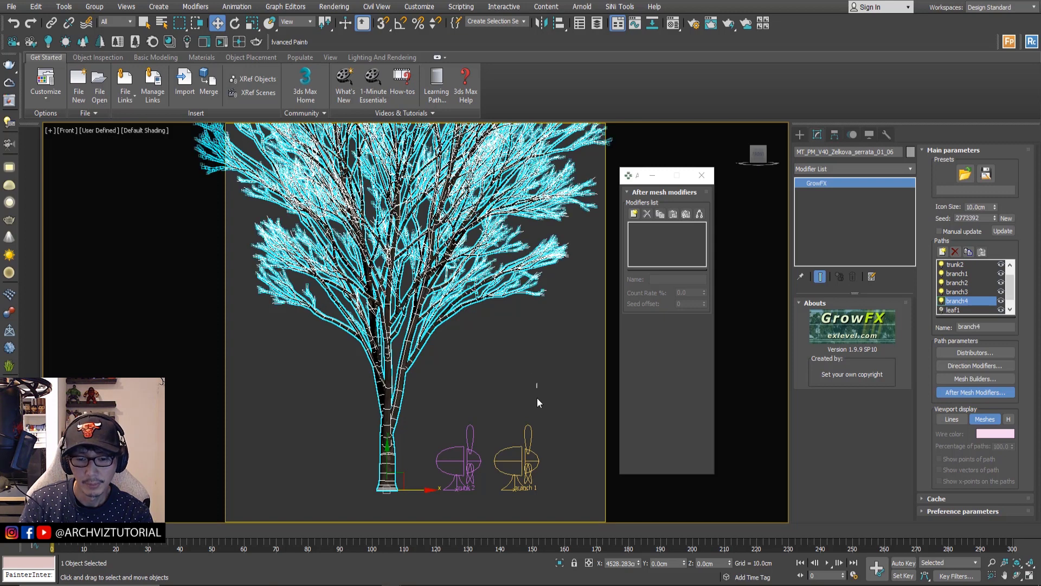
- Clone the branch 1 wind object beside it as a single copy named branch 2 3 and 4, and nudge it slightly outward
shift+drag(534, 487, 587, 490)
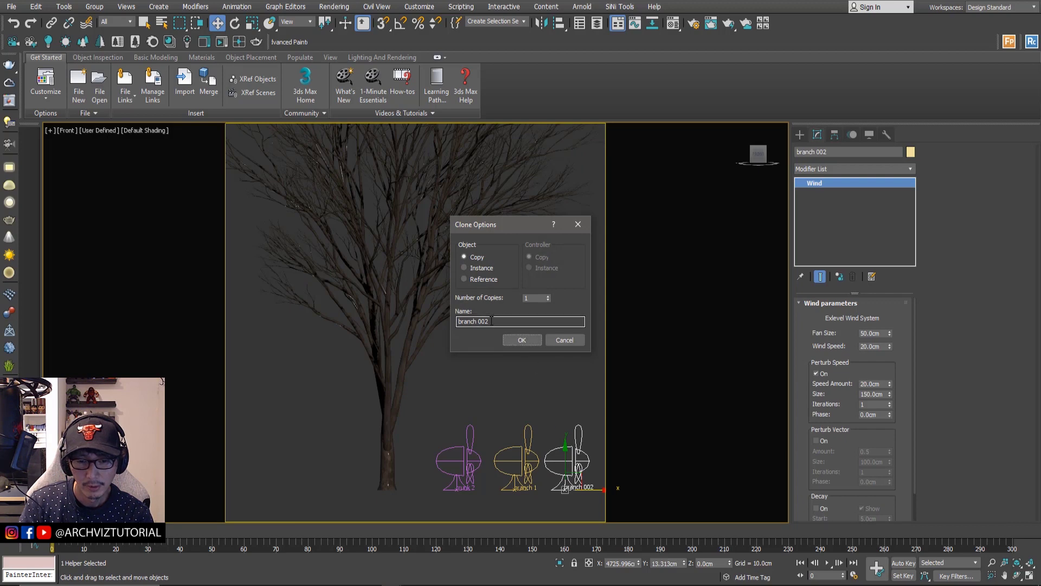
drag(491, 321, 476, 321)
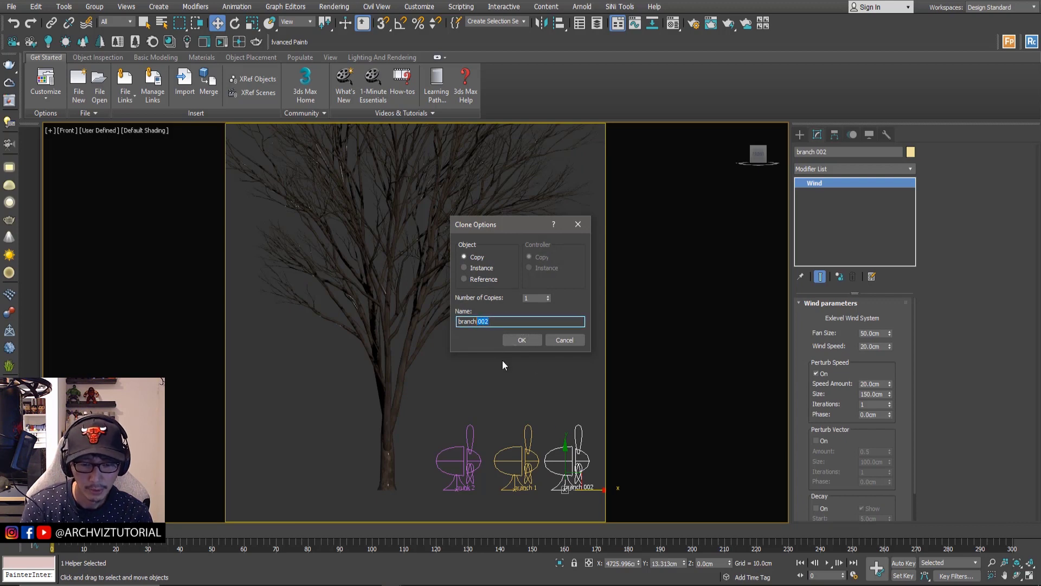
text(2 3)
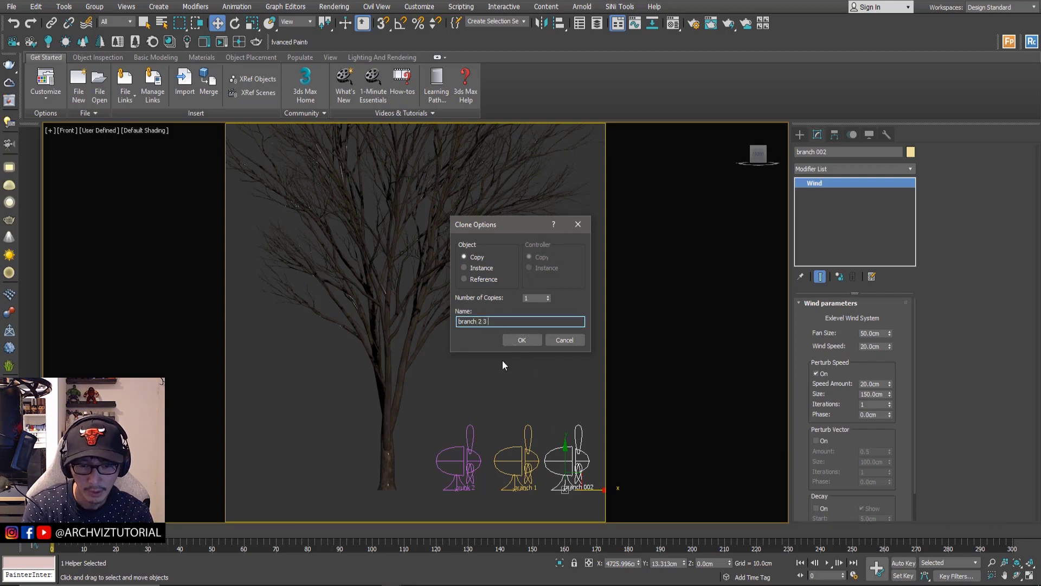
text( and 4)
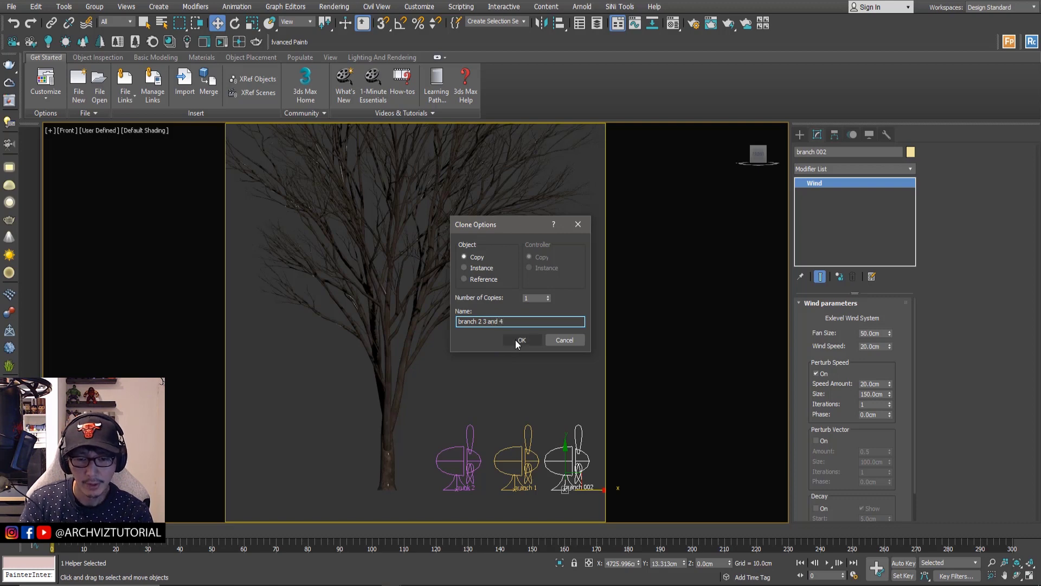
click(521, 340)
middle_drag(510, 377, 467, 383)
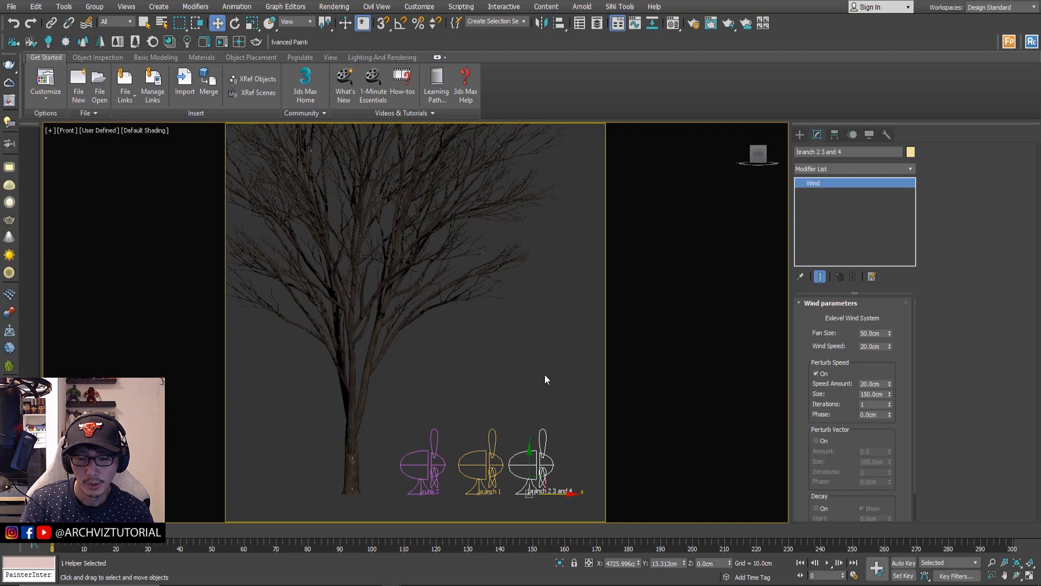
drag(552, 452, 554, 452)
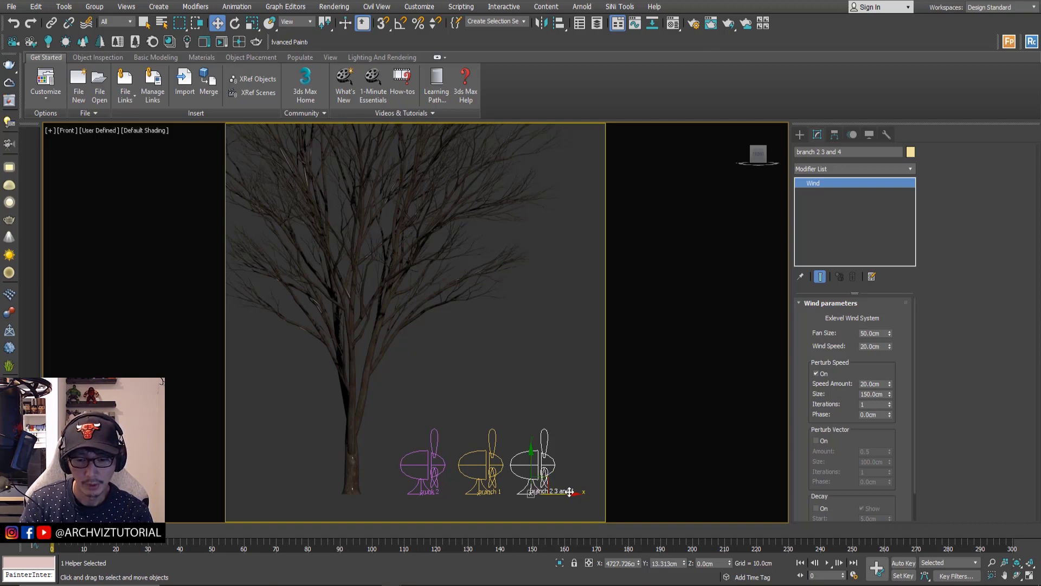
- Add a Wind animation modifier to the tree's branch2 path and assign the branch 2 3 and 4 wind object to it
click(512, 376)
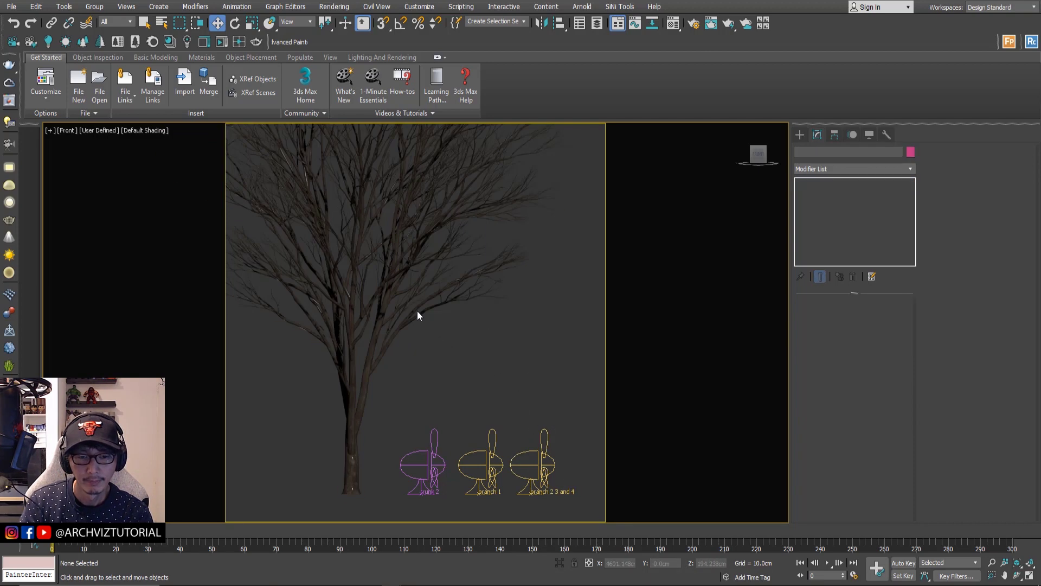
click(417, 310)
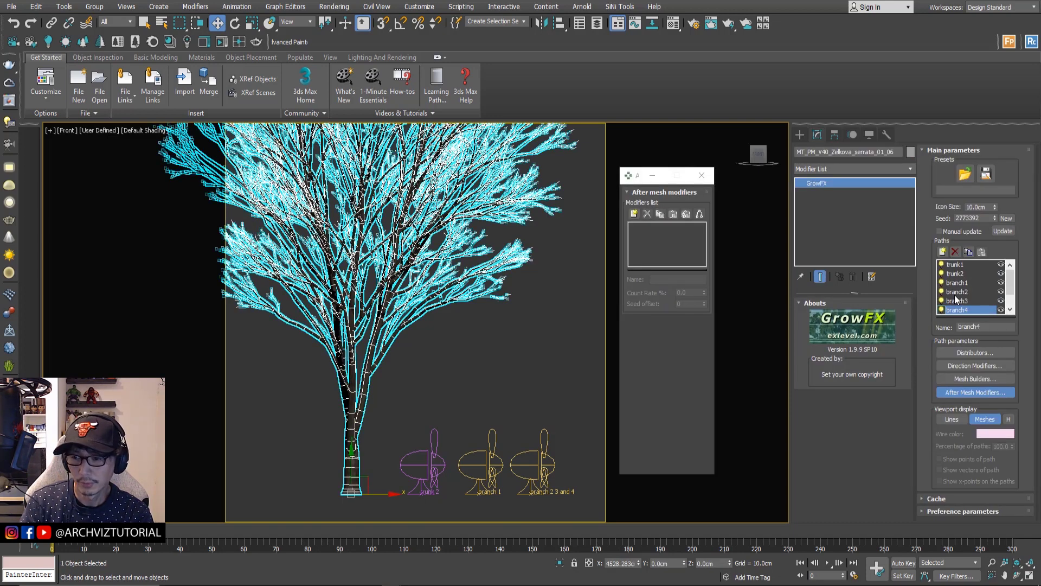
click(956, 292)
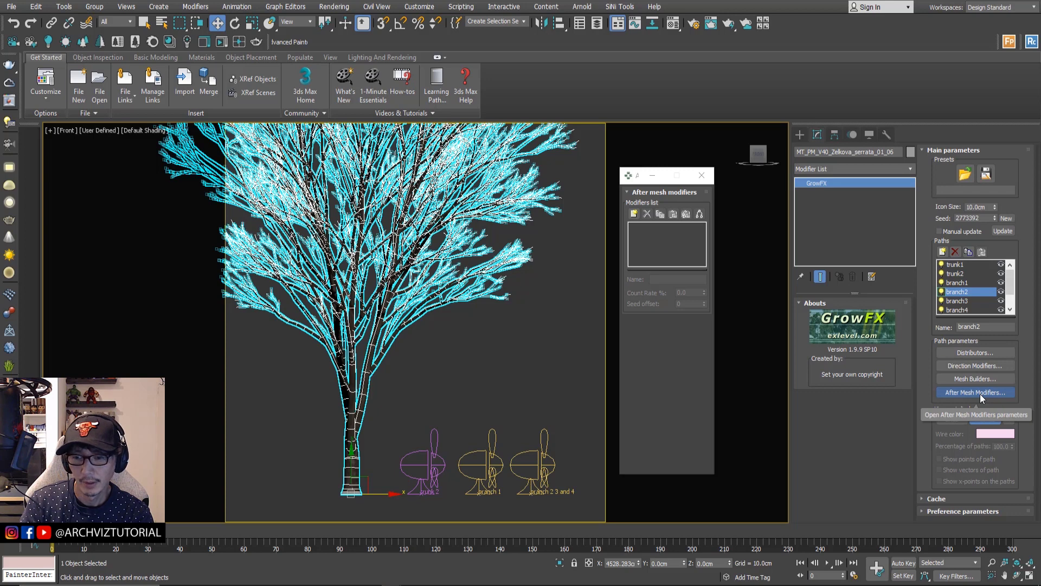
click(635, 215)
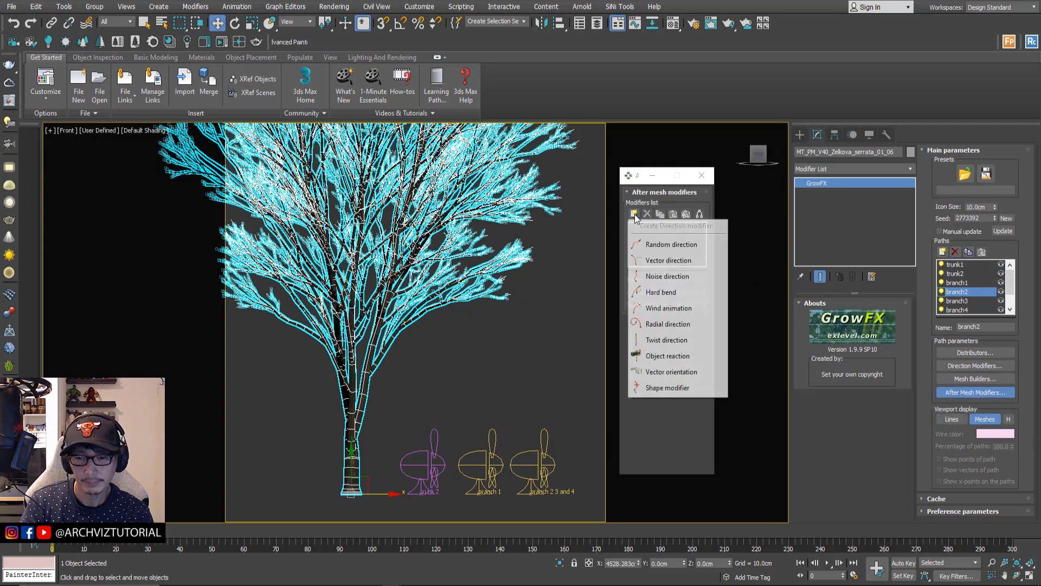
click(654, 308)
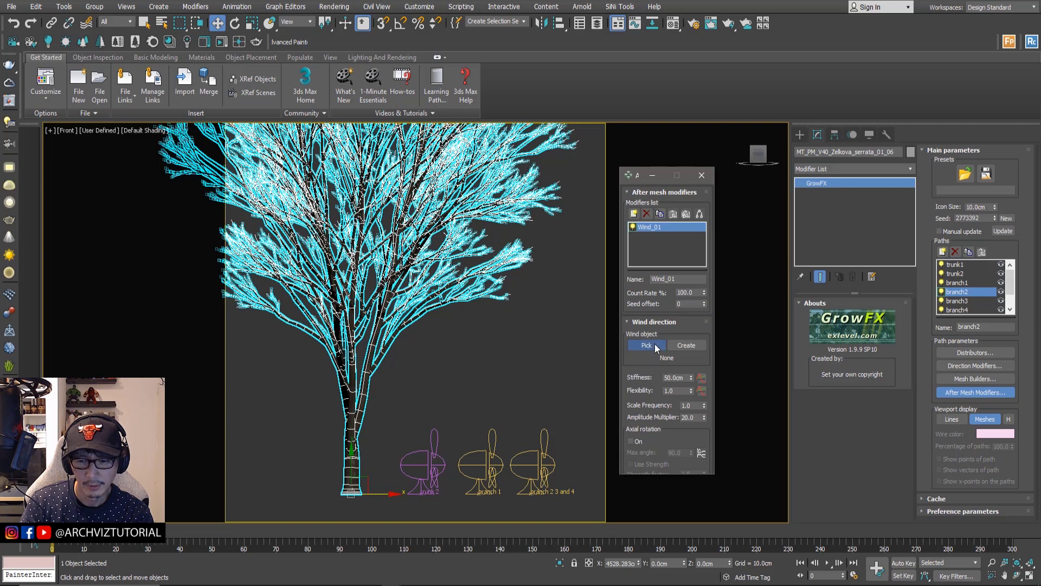
click(646, 345)
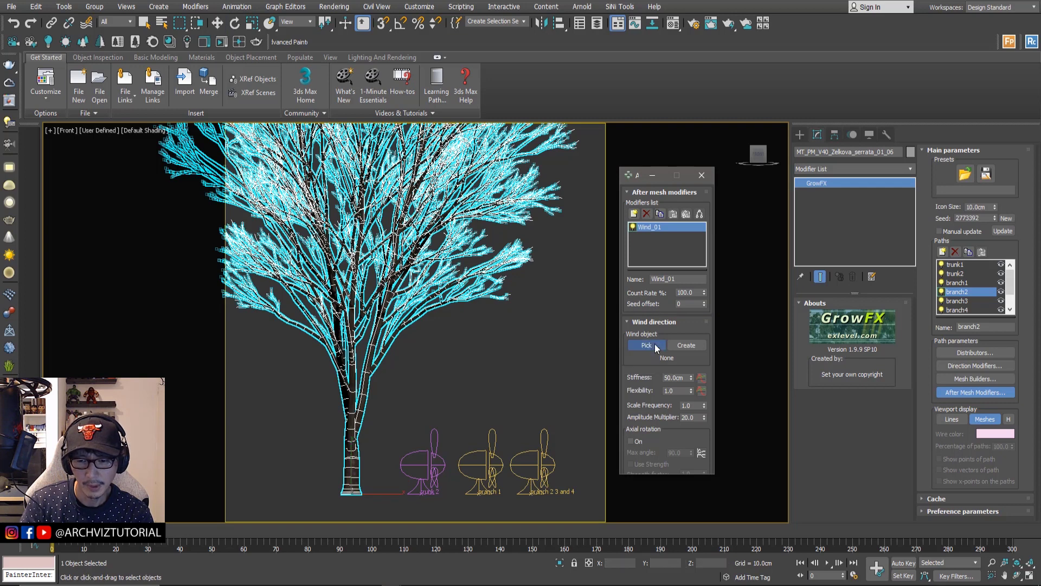
click(538, 445)
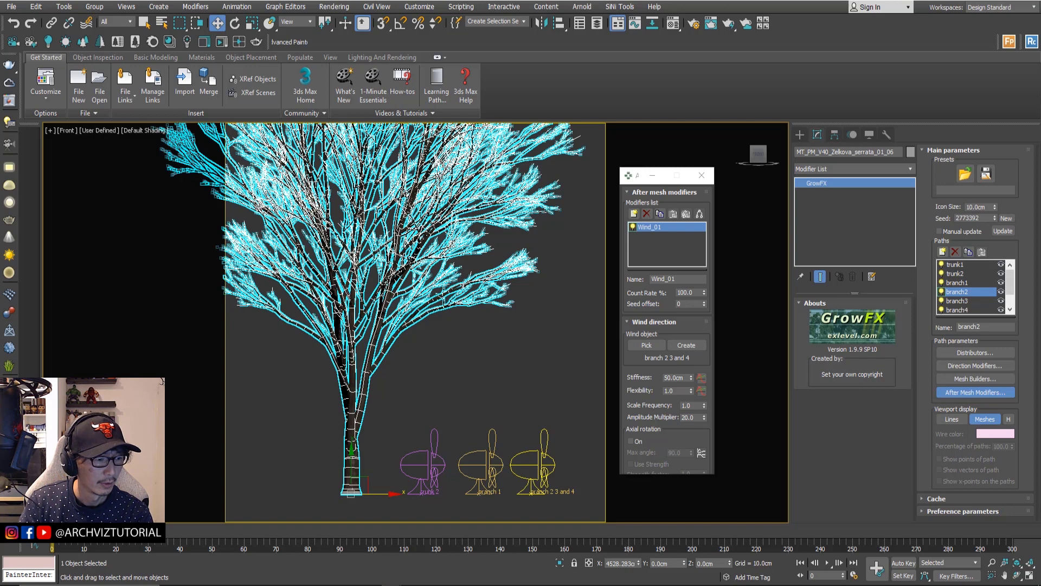
- Set the branch2 wind modifier's stiffness to 100 cm and its flexibility to 2
double_click(670, 378)
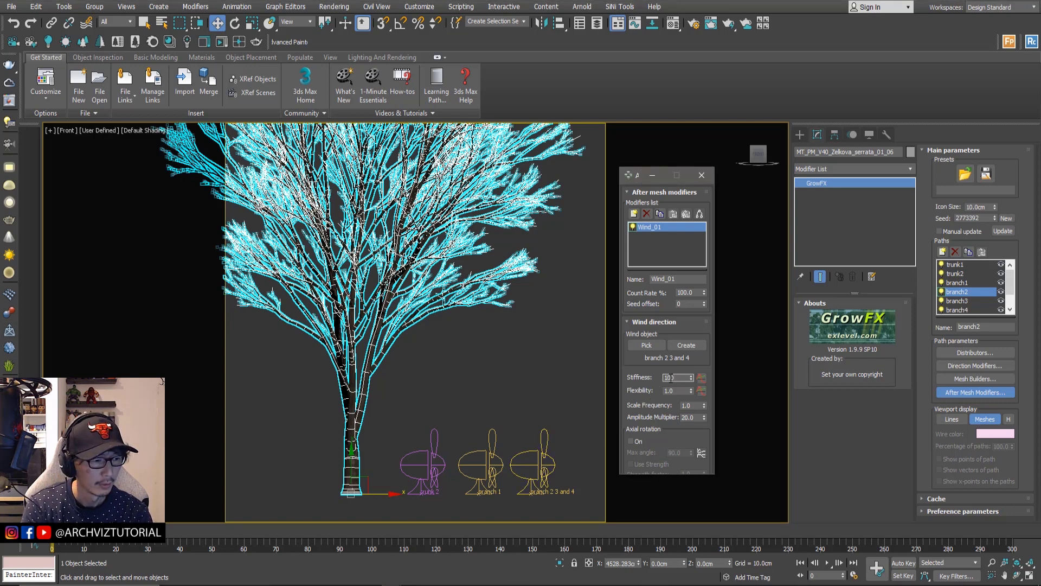
text(100)
key(Return)
double_click(677, 391)
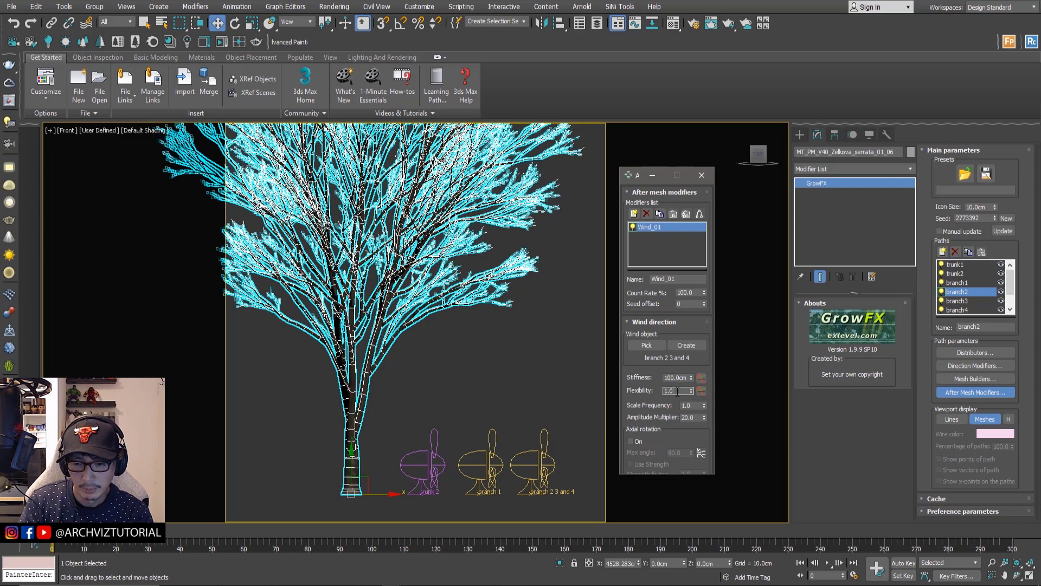
text(2)
key(Return)
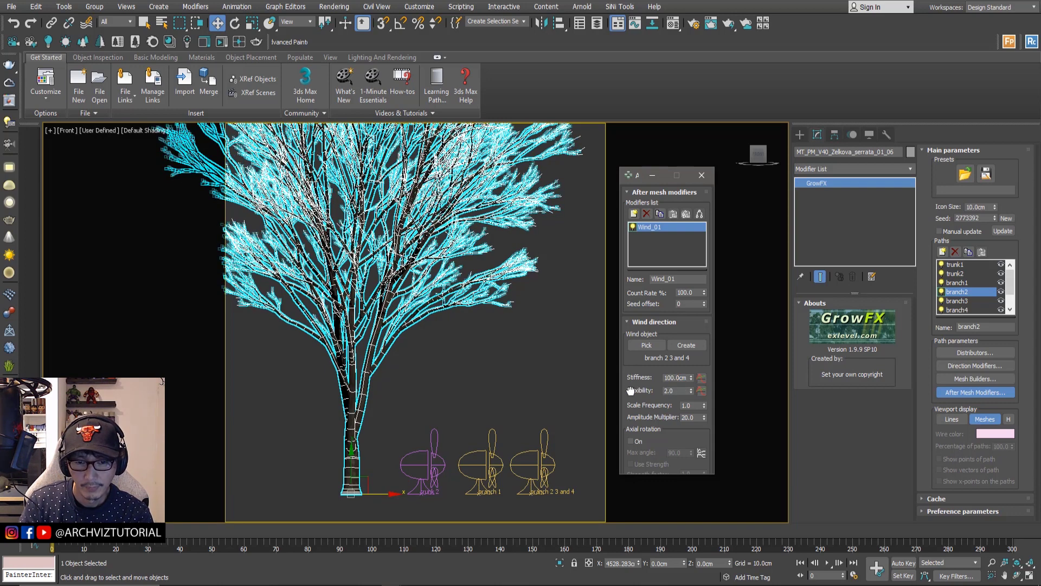
- Copy the wind modifier from the branch2 path and paste it into the branch3 path
click(957, 302)
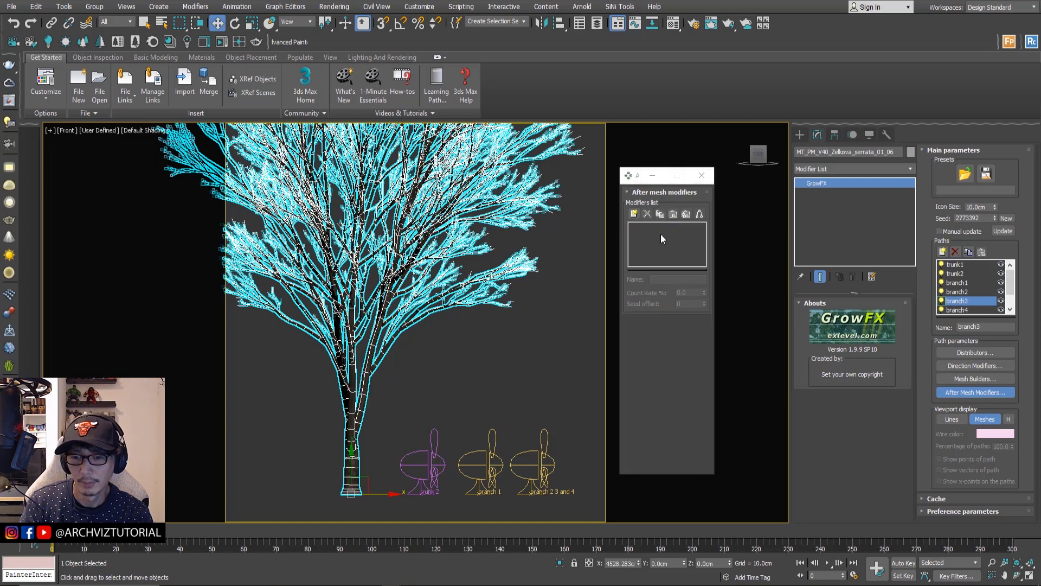
click(955, 293)
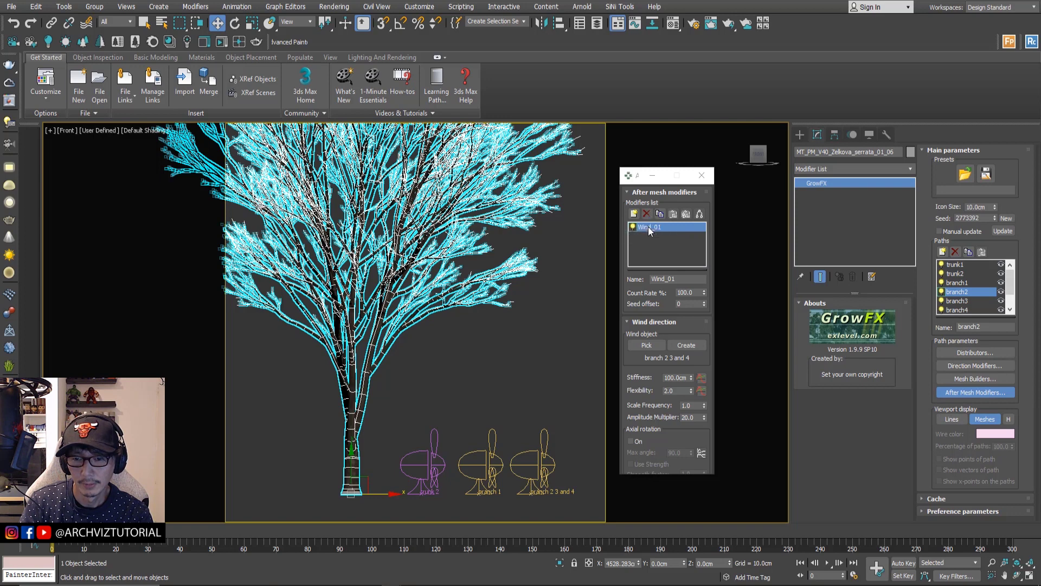
click(658, 215)
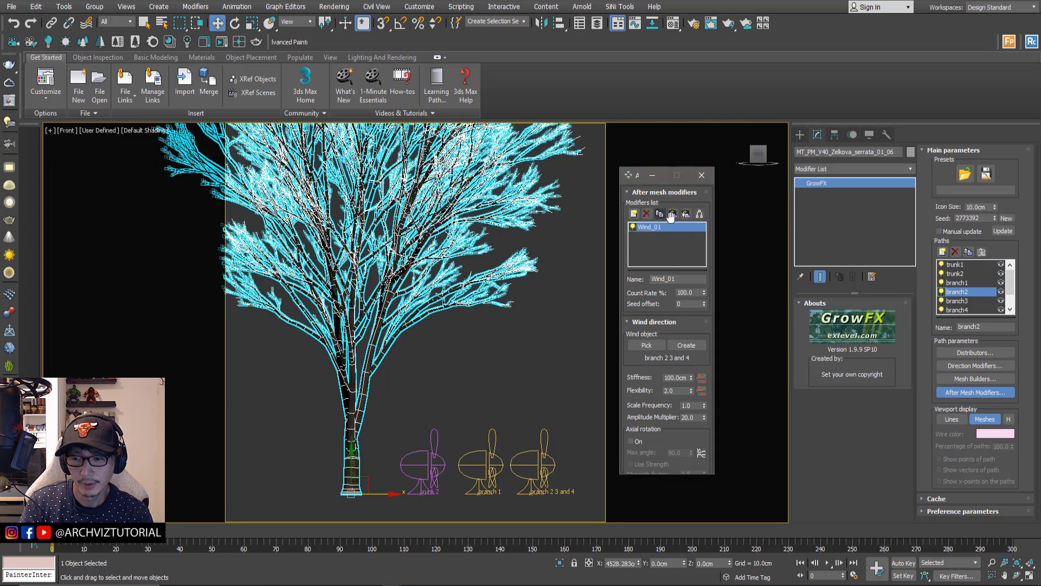
click(957, 301)
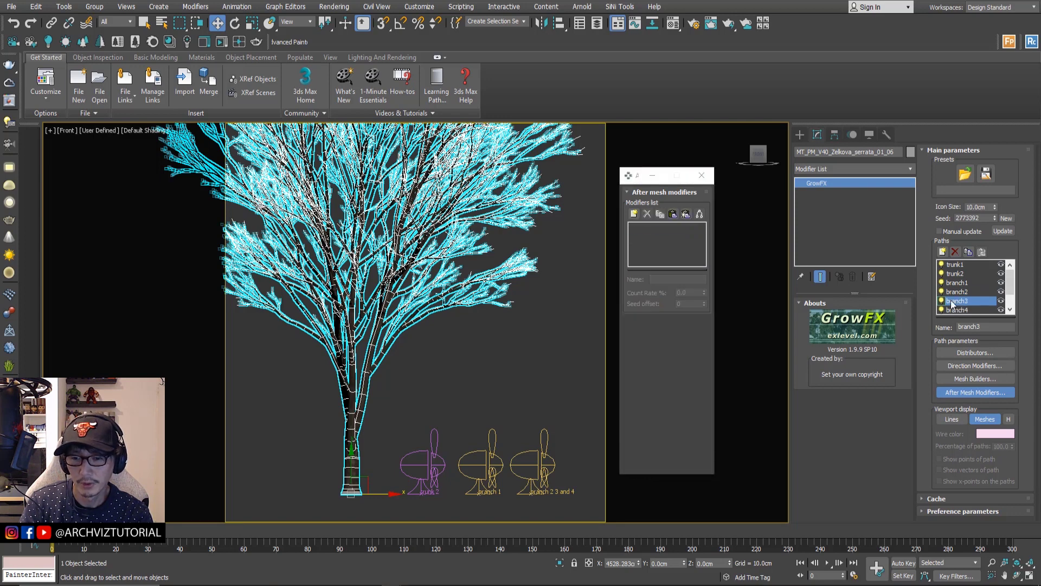
click(673, 215)
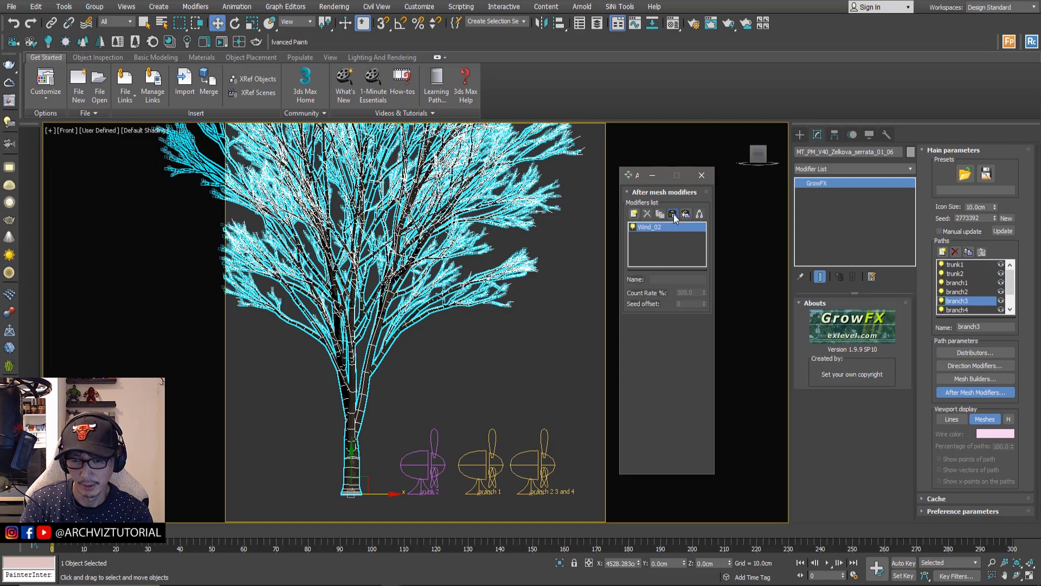
- Paste the copied wind modifier into the branch4 path as well
click(954, 311)
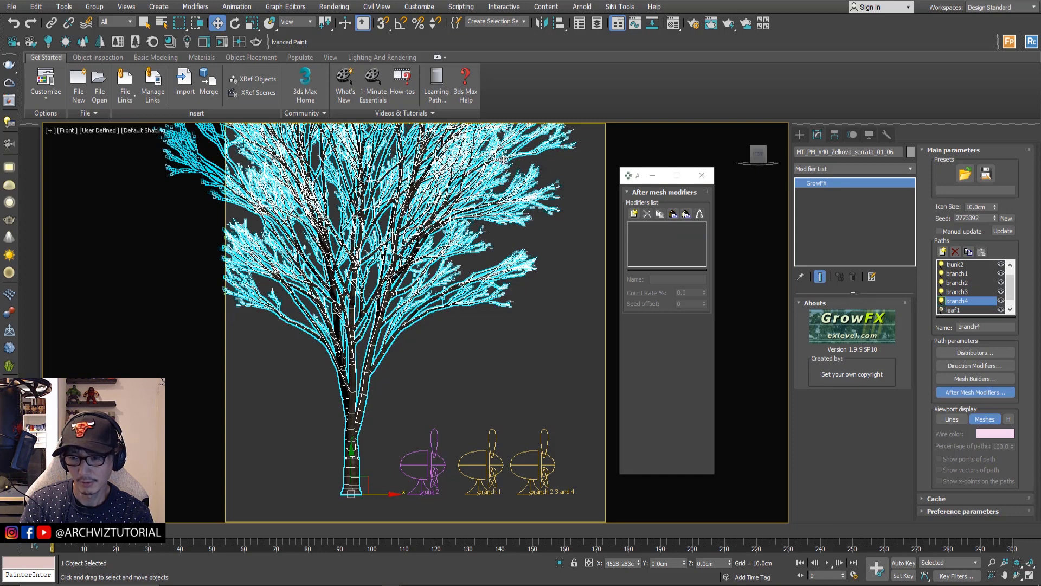
click(957, 293)
click(957, 302)
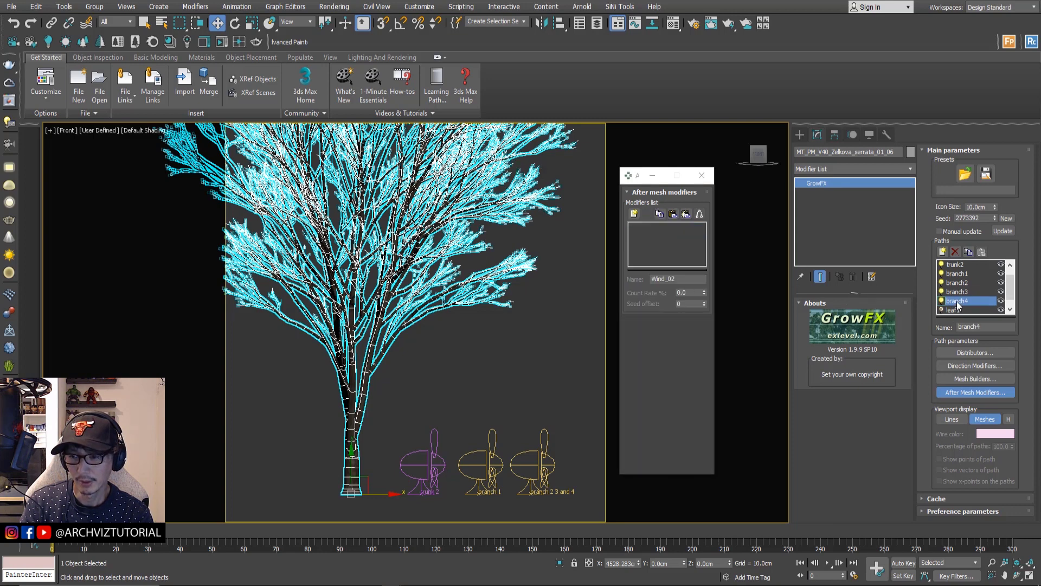
click(675, 214)
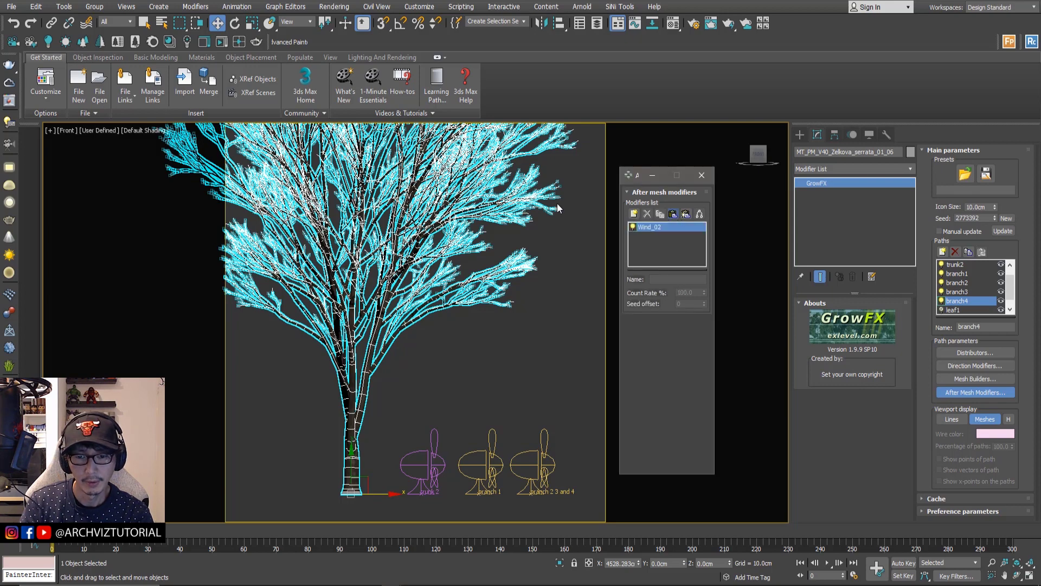
- Play the animation, examine the branch motion up close and across the whole tree, and stop the playback
scroll(550, 206, up, 5)
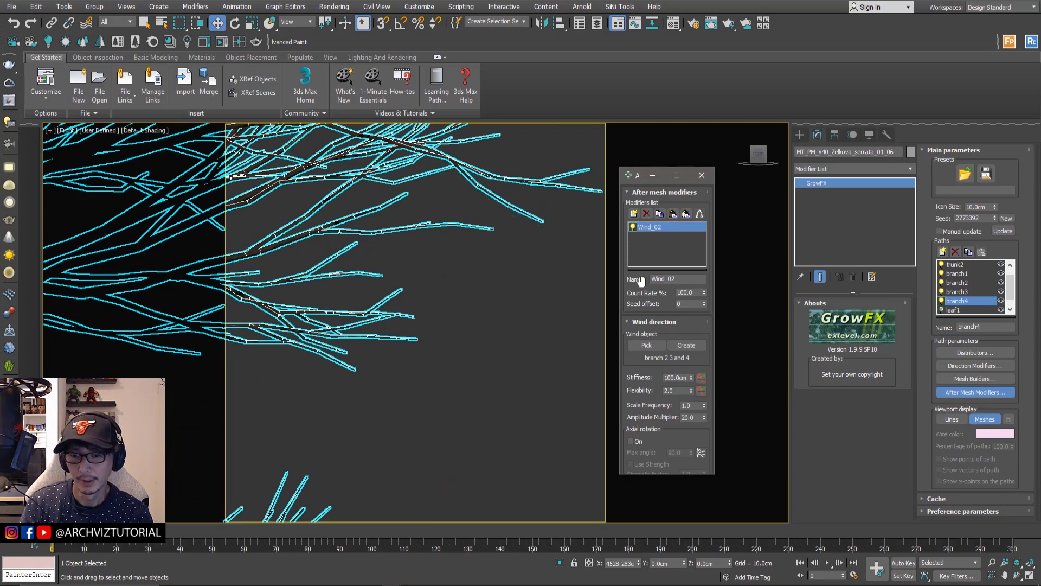
scroll(510, 275, down, 8)
middle_drag(464, 309, 495, 333)
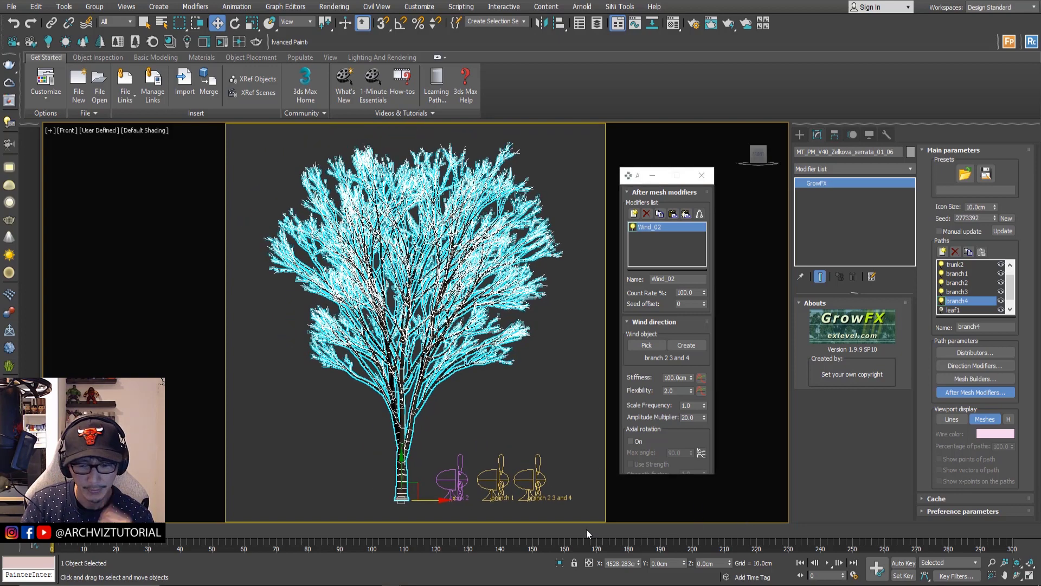
click(827, 562)
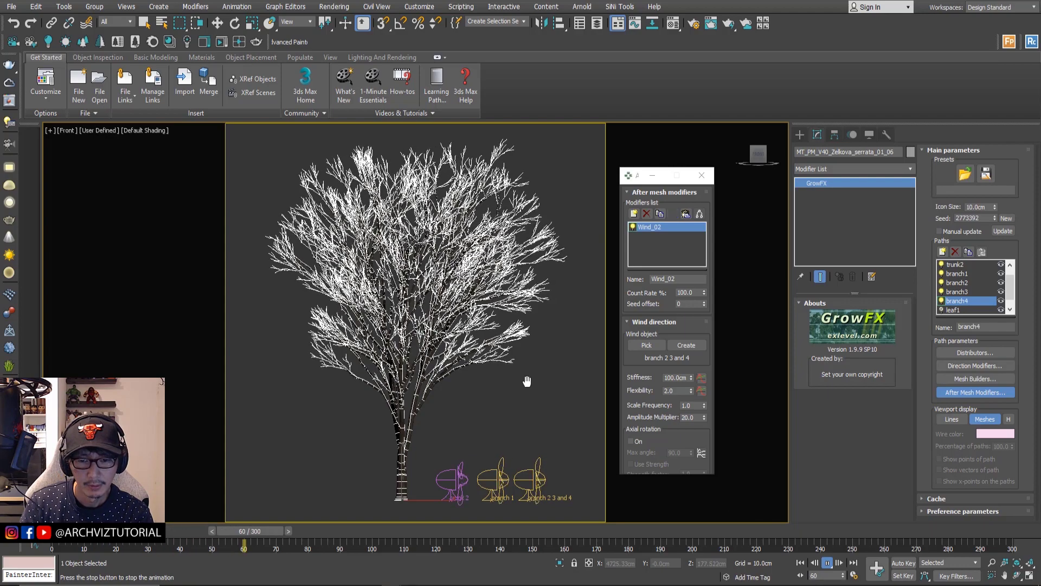
scroll(526, 329, up, 6)
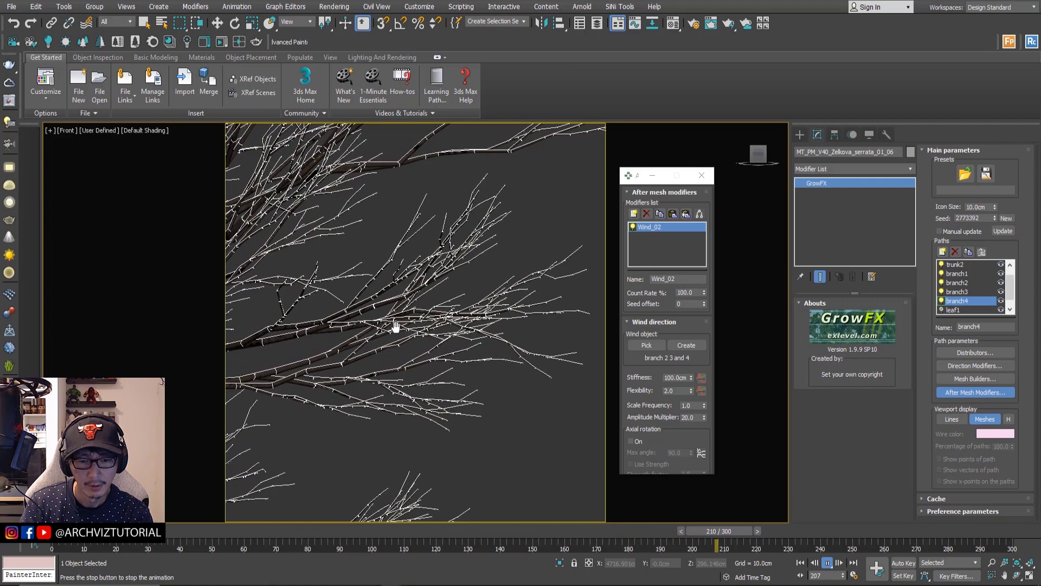
scroll(391, 340, down, 3)
scroll(390, 340, down, 4)
middle_drag(382, 340, 461, 352)
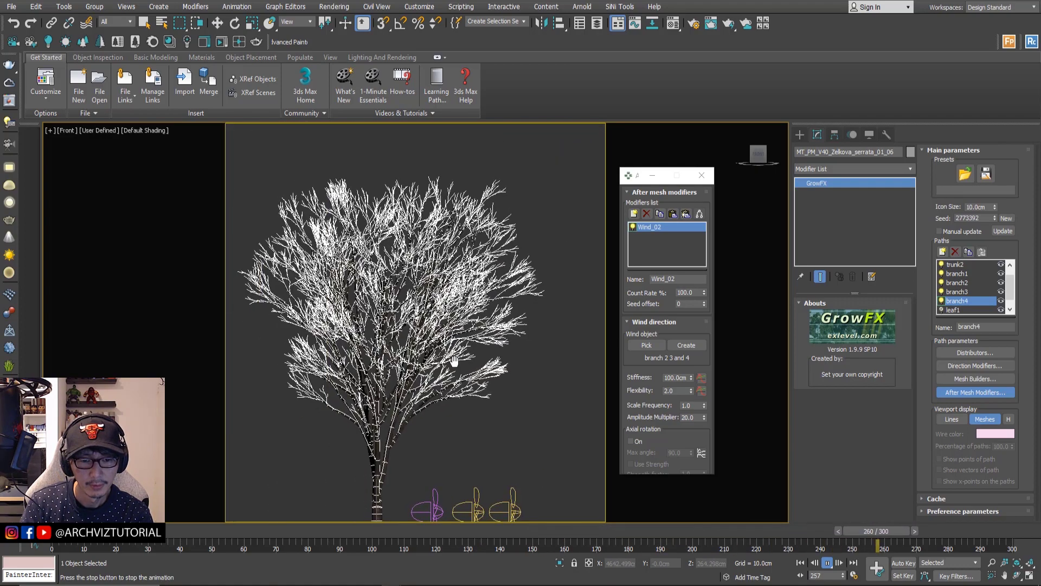
scroll(458, 362, up, 4)
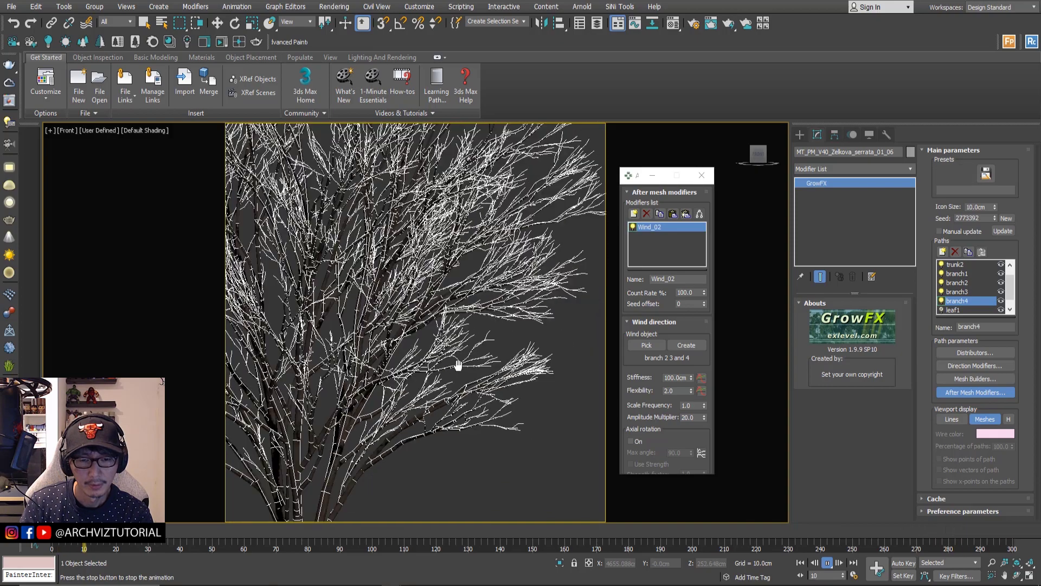
scroll(458, 362, down, 4)
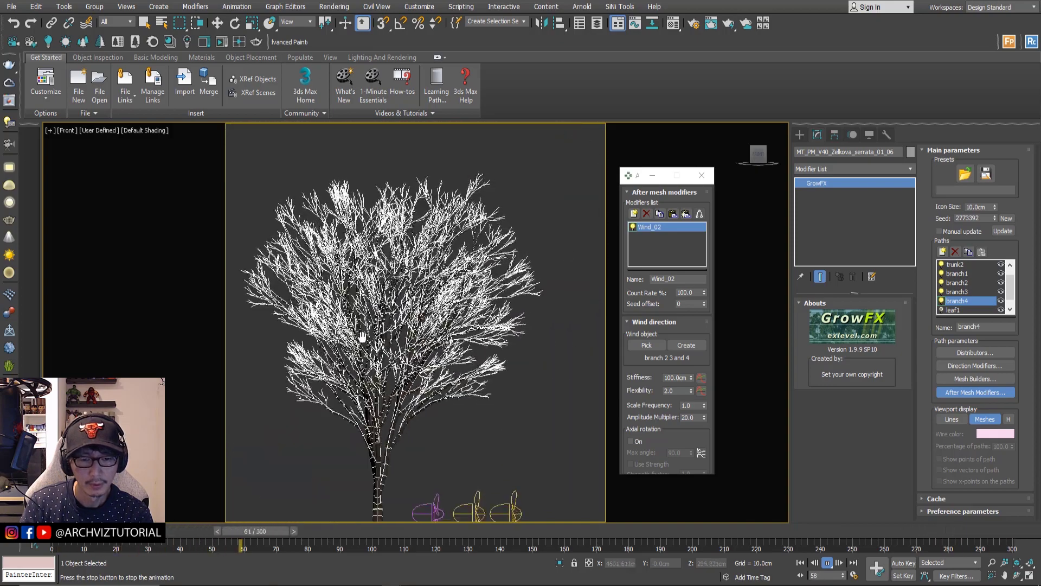
middle_drag(372, 337, 403, 316)
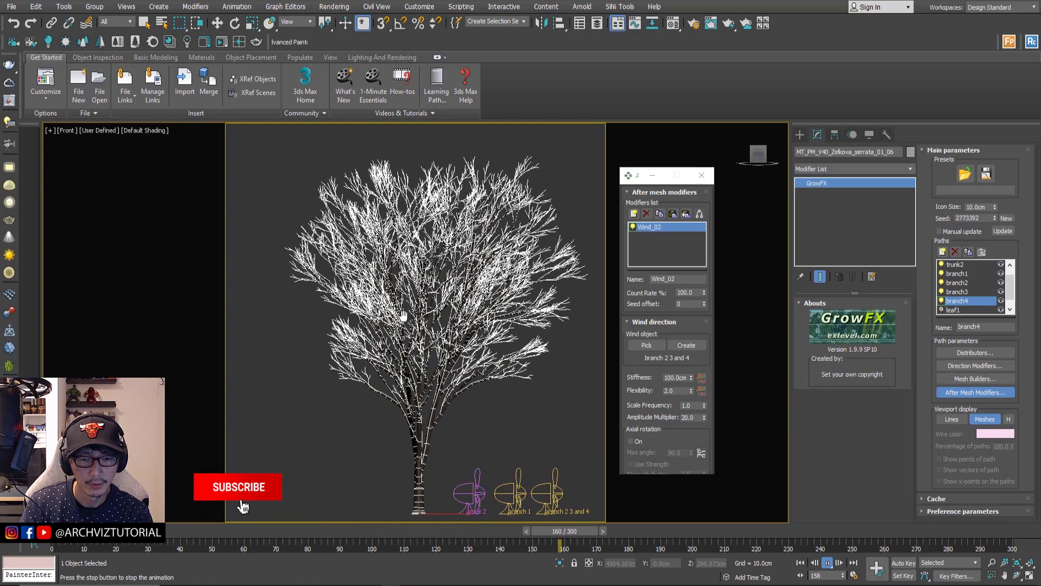
middle_drag(403, 315, 400, 328)
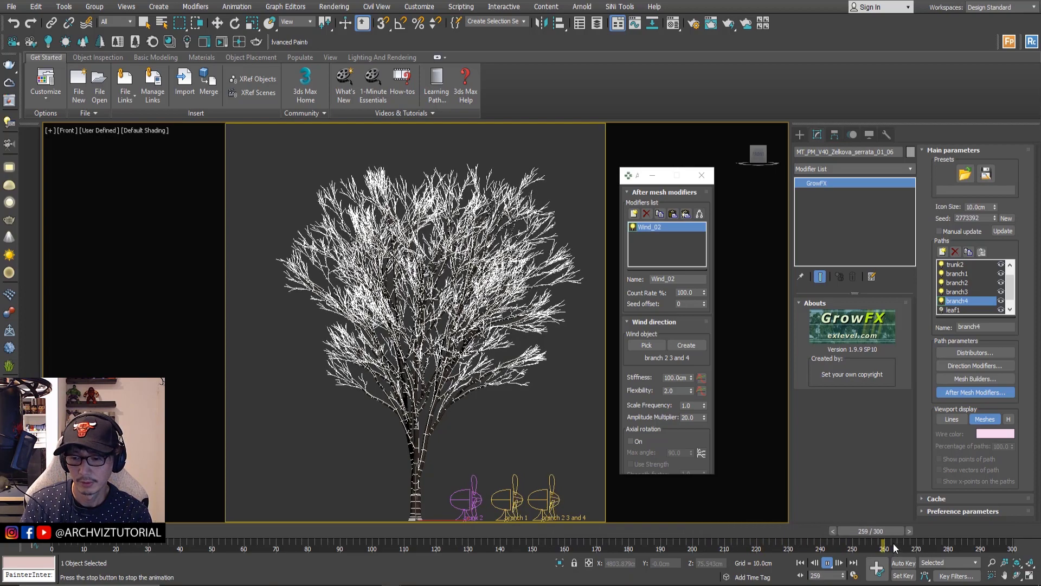
drag(900, 536, 996, 488)
key(w)
- Turn on the tree's leaf1 path and clone the branch 1 wind object beyond the others as a single copy named leaf
click(959, 312)
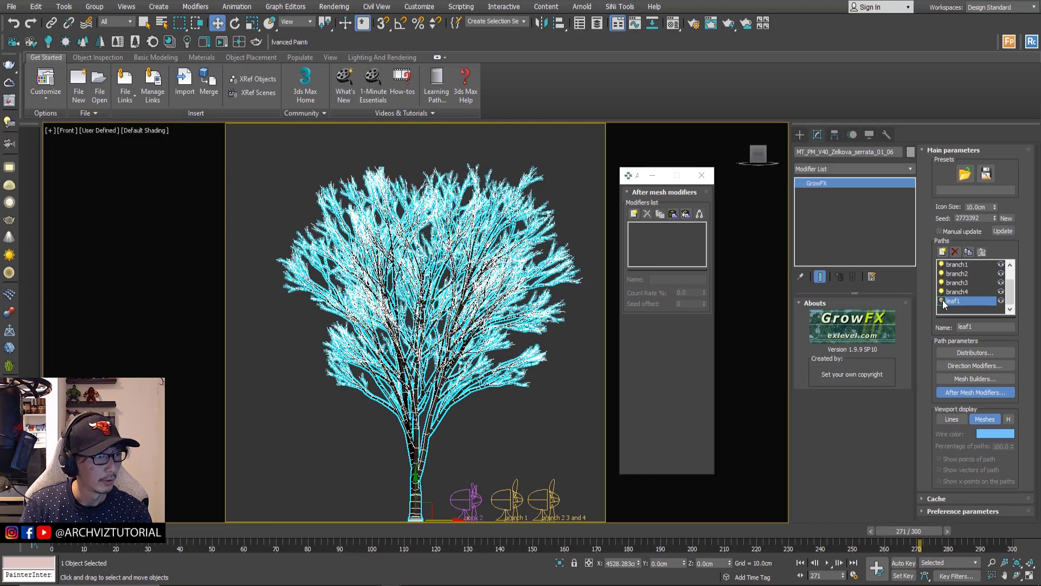
click(942, 300)
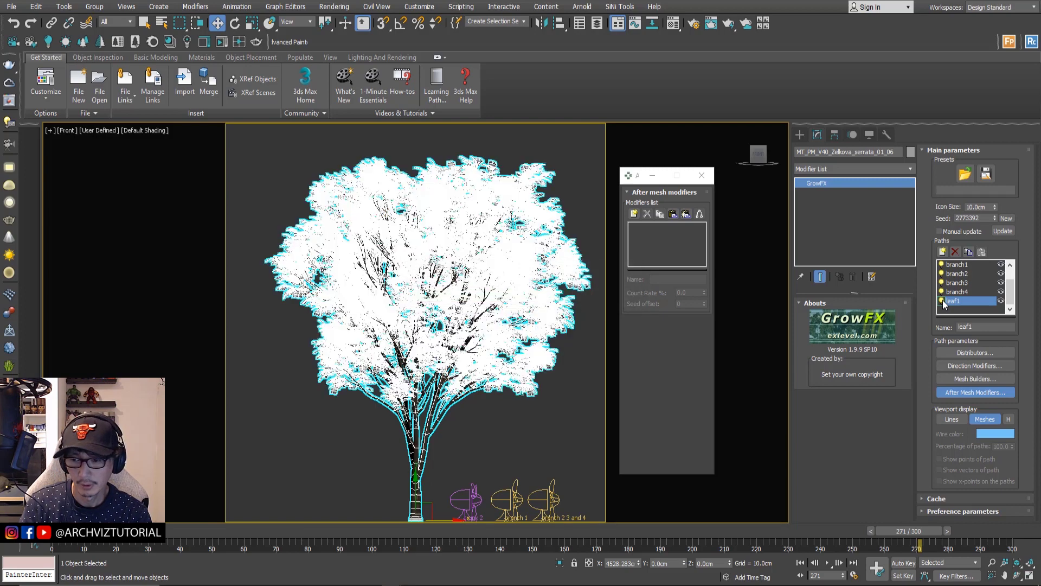
scroll(533, 457, up, 3)
middle_drag(532, 457, 447, 338)
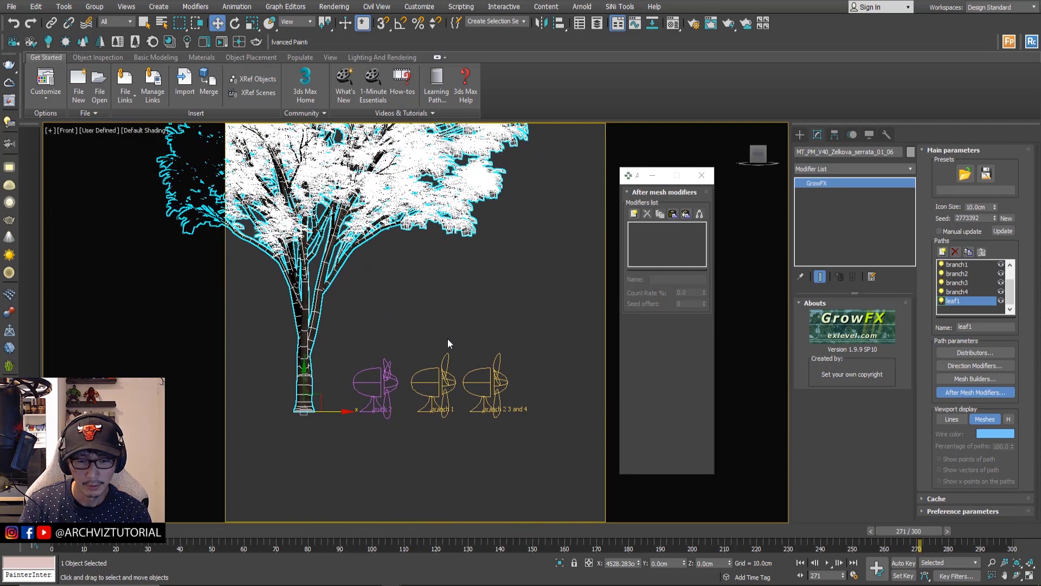
click(423, 406)
shift+drag(448, 409, 575, 407)
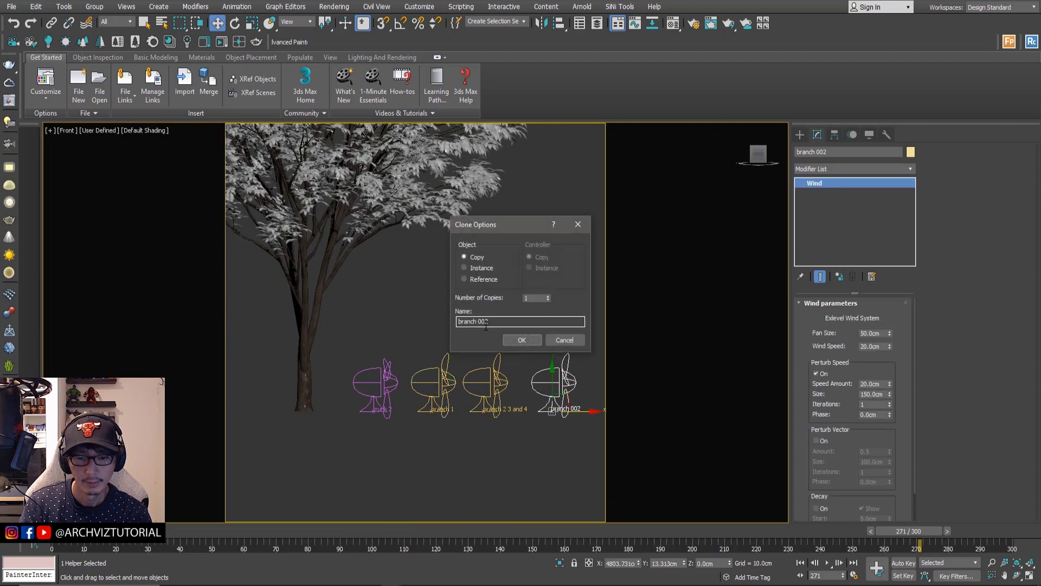
text(leaf)
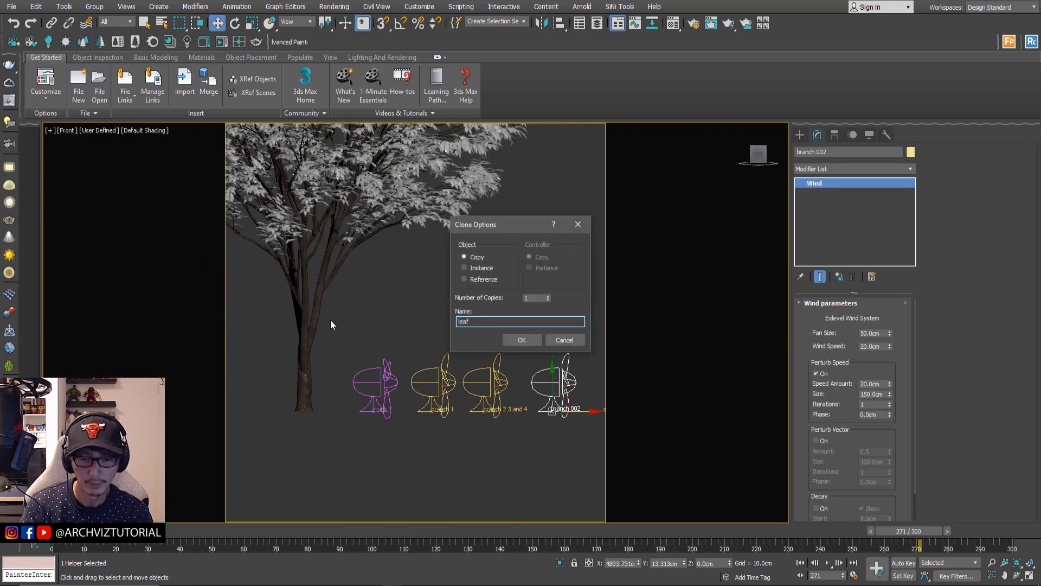
click(522, 340)
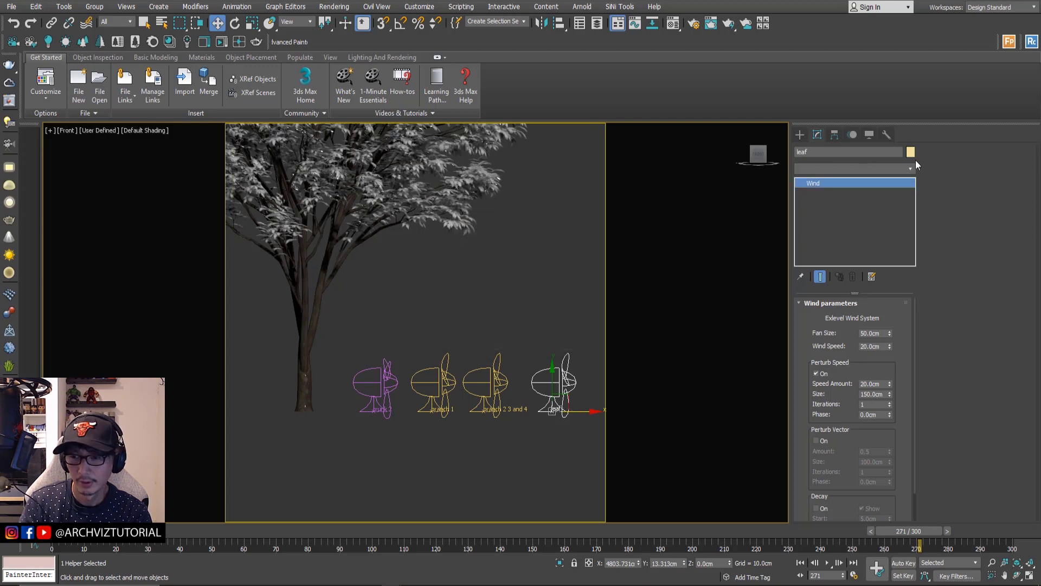
- Change the leaf wind object's colour to orange and deselect it
click(706, 236)
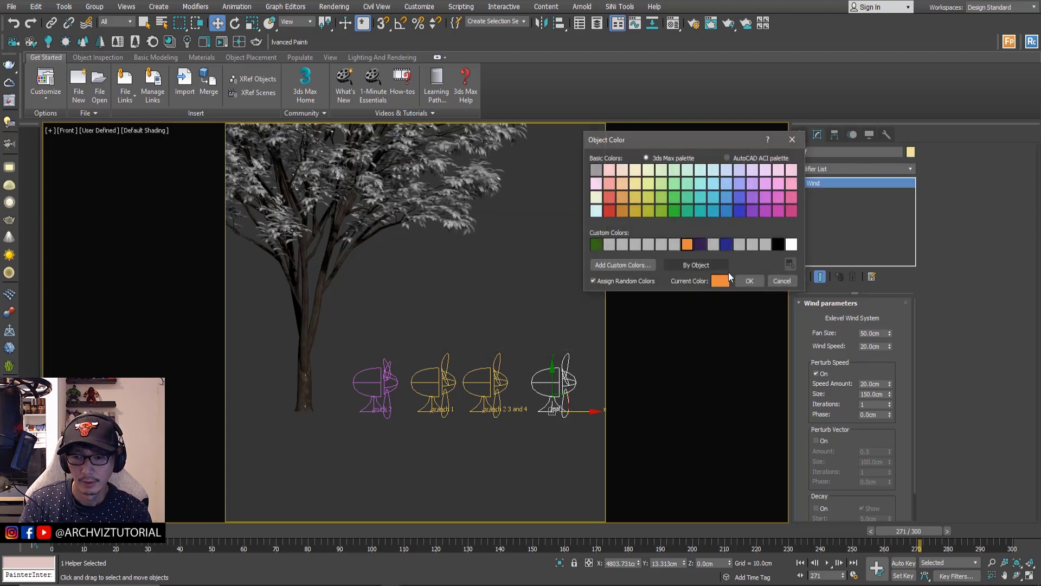
click(721, 283)
click(506, 313)
- Change the colour of the wind object for branches 2, 3 and 4 to light red and deselect it
click(485, 376)
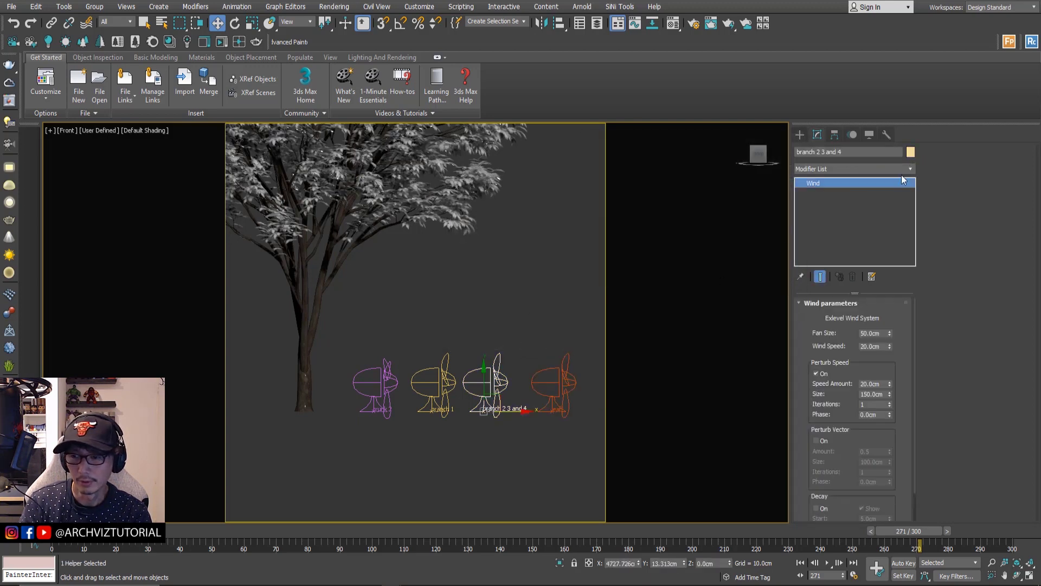
click(910, 152)
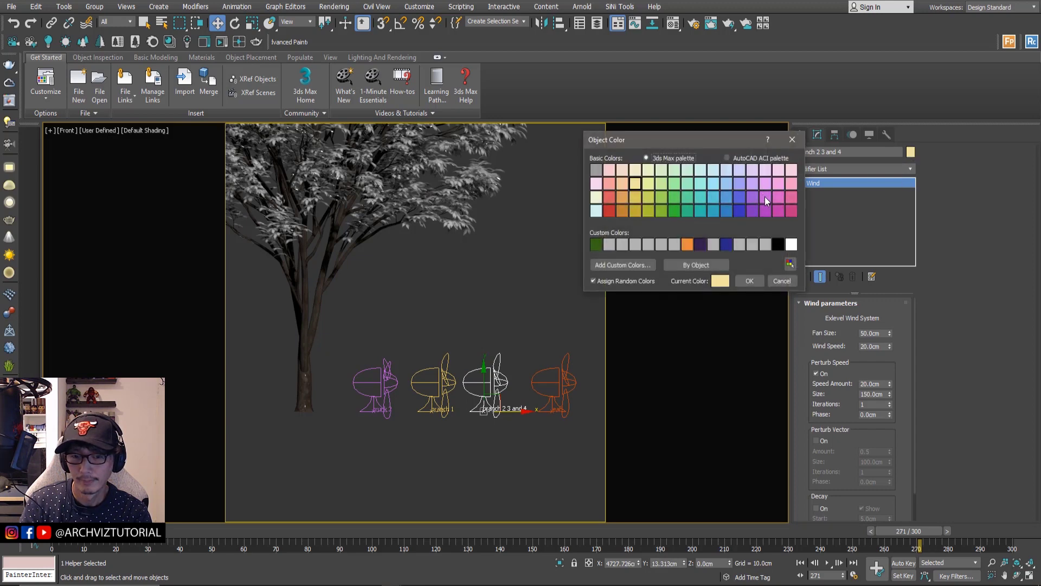
click(613, 185)
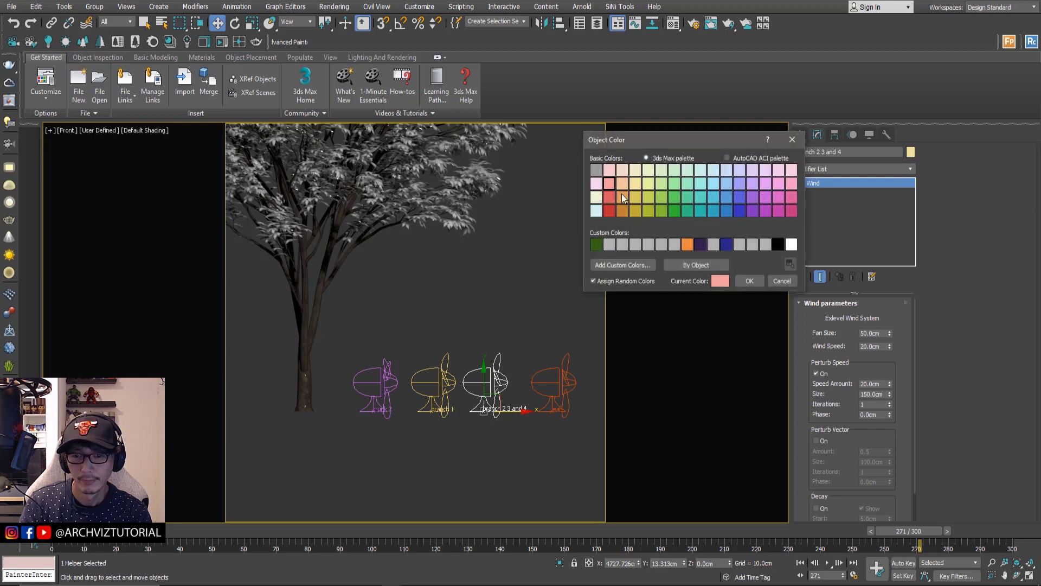
click(748, 281)
click(567, 316)
- Set the leaf wind object's wind speed to 1000 cm and its speed perturbation size to 200 cm, and deselect it
drag(549, 383, 549, 384)
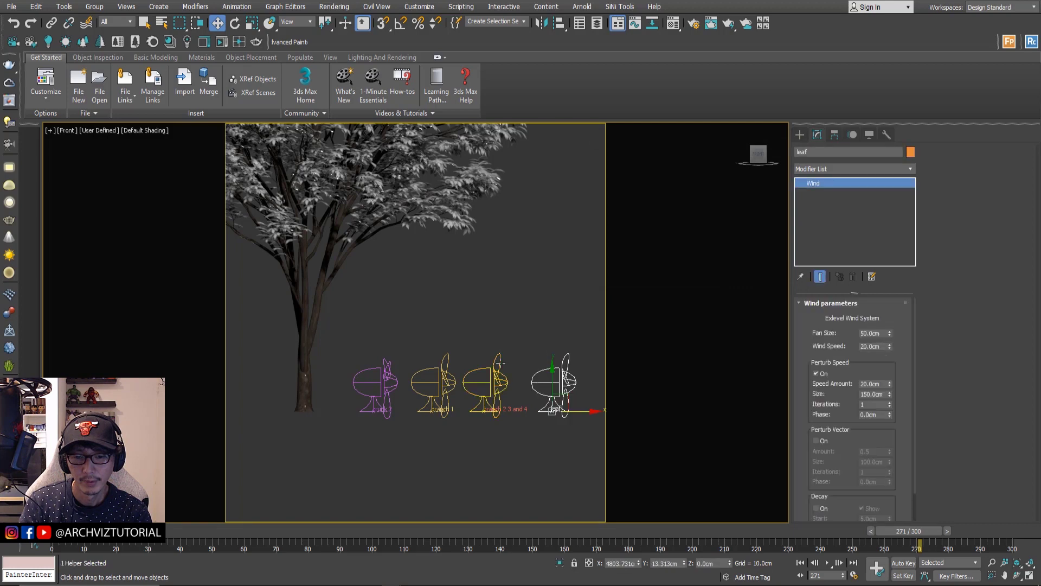
middle_drag(500, 362, 512, 411)
scroll(513, 414, down, 3)
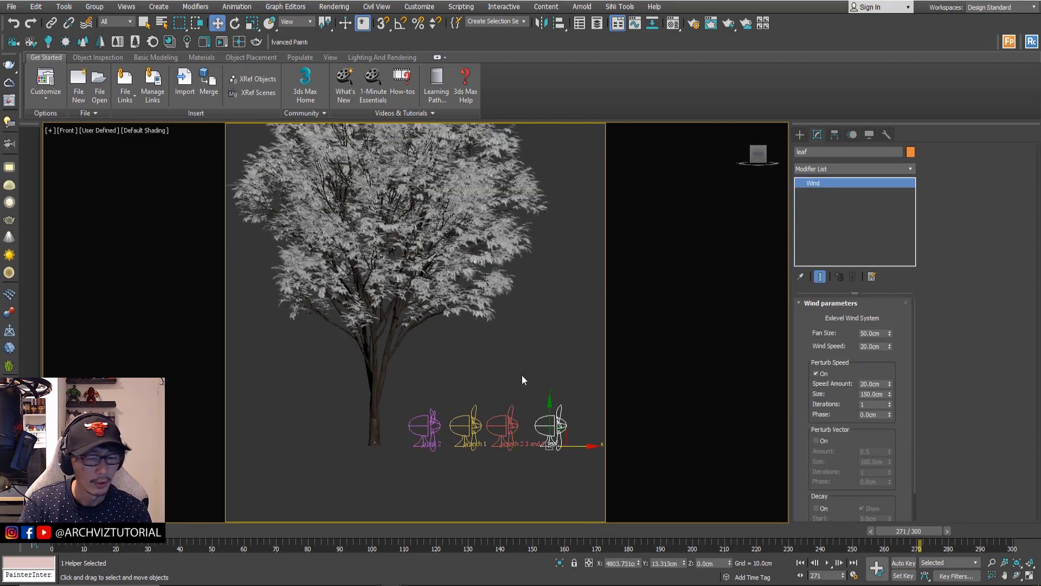
double_click(871, 346)
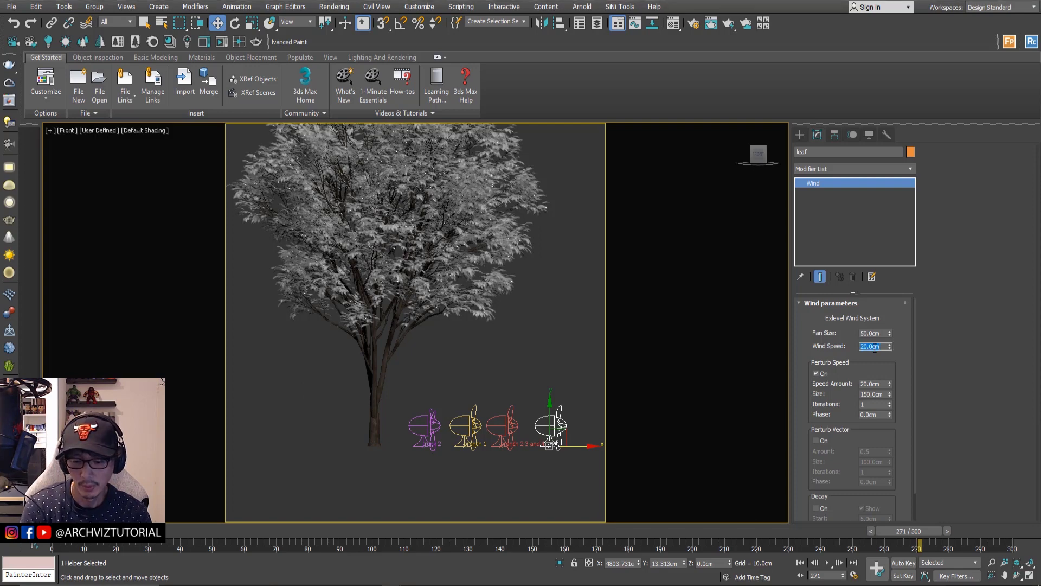
key(Return)
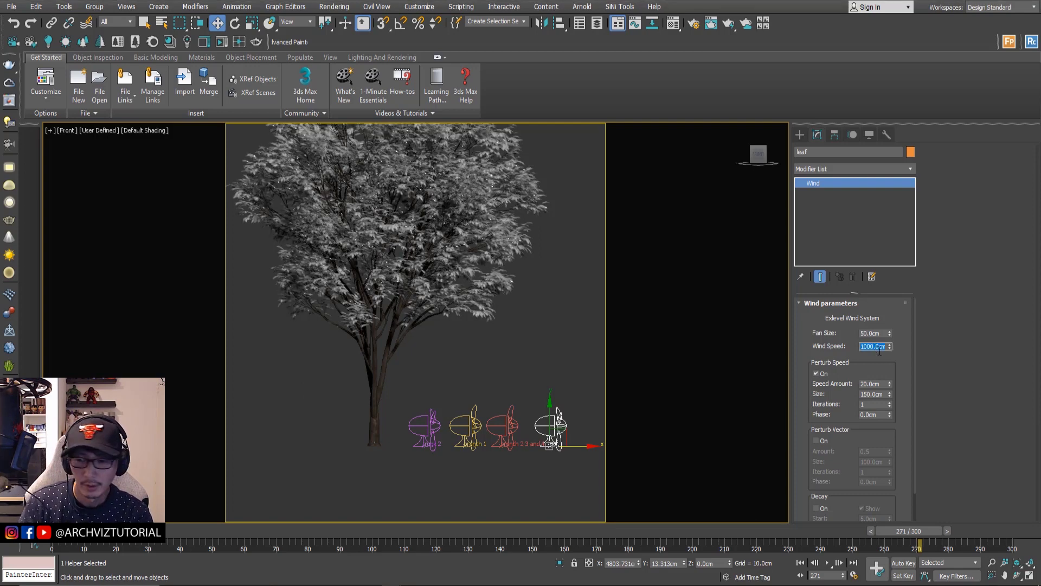
double_click(867, 394)
text(20)
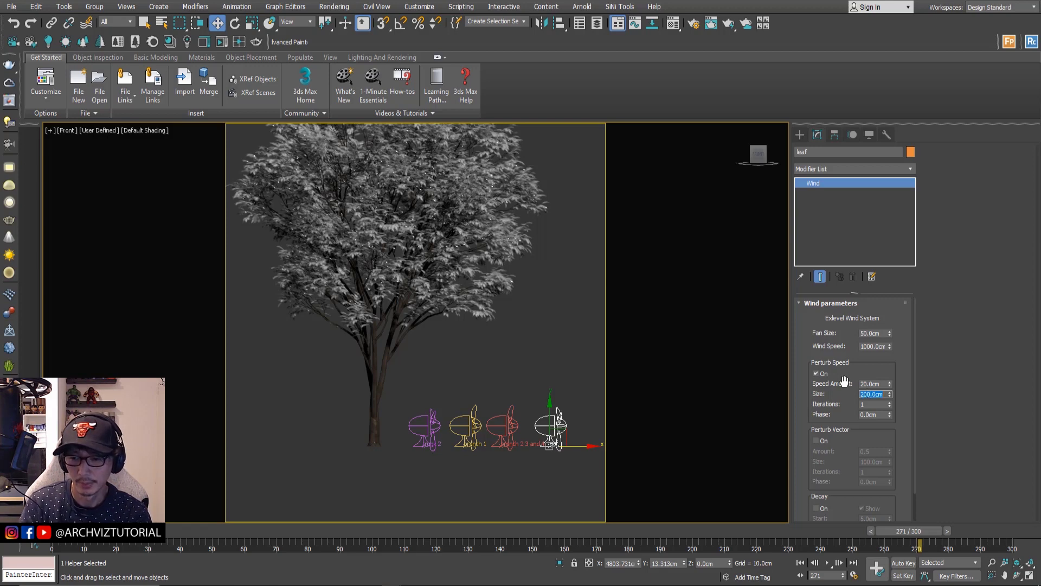
click(564, 361)
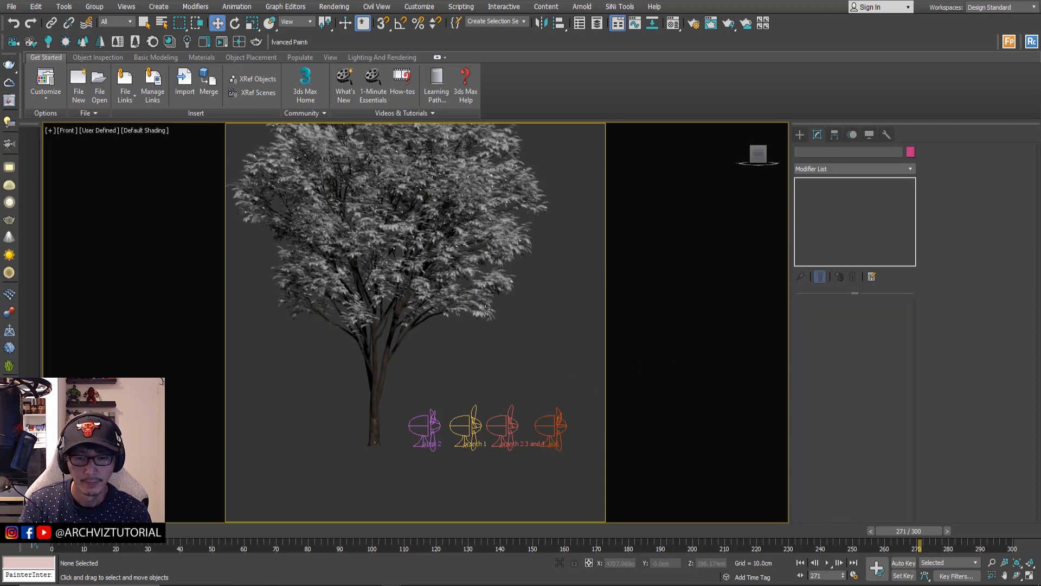
- Add a Wind animation after-mesh modifier to the tree's leaf1 path and assign the leaf wind object to it
click(386, 325)
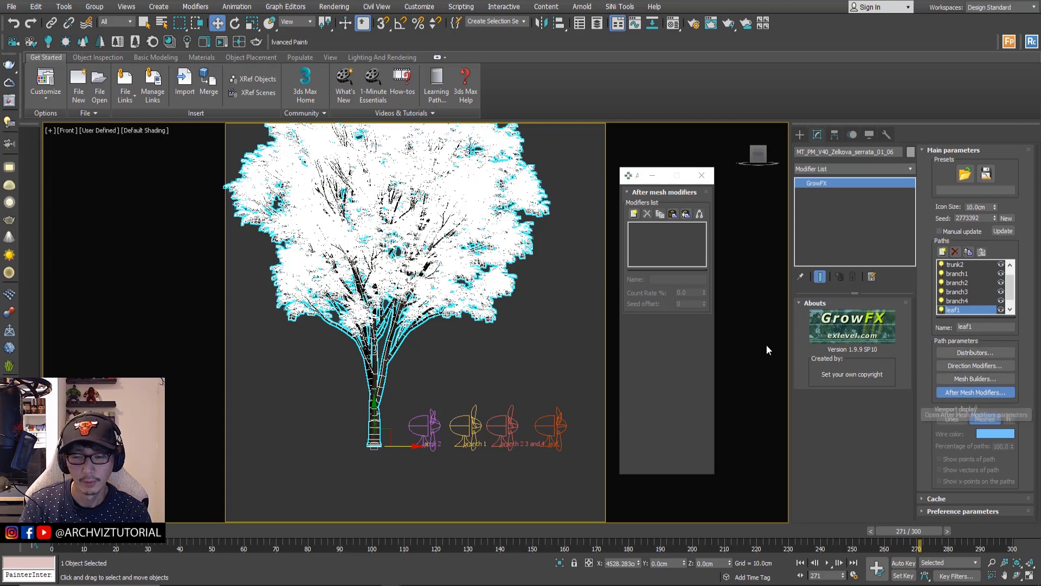
click(633, 214)
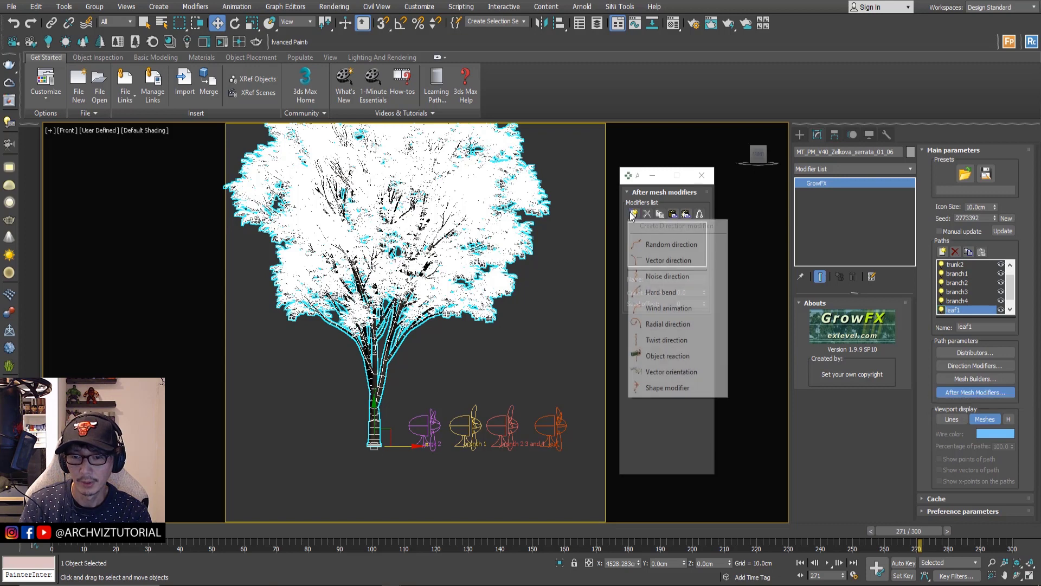
click(653, 309)
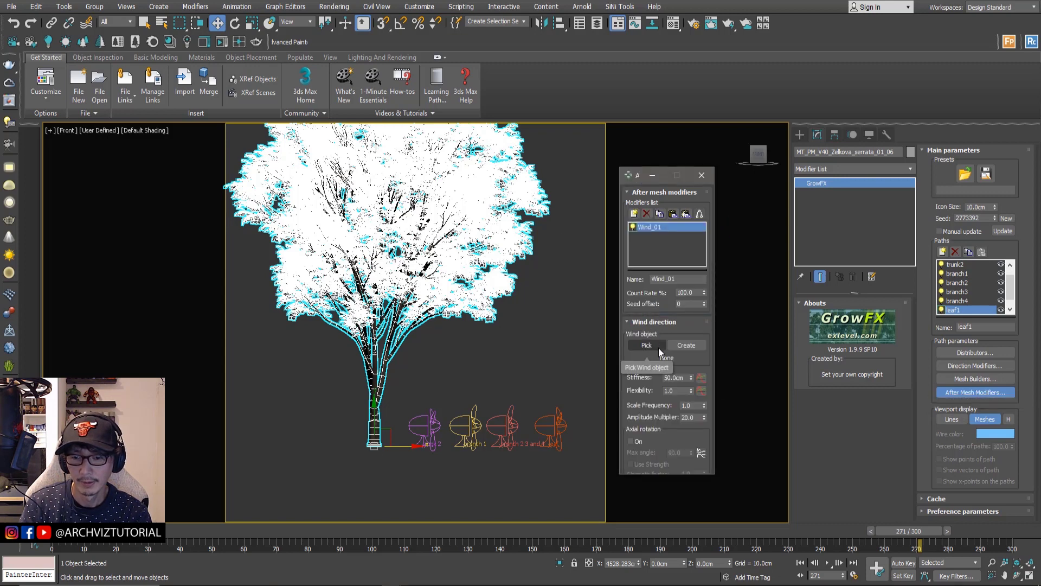
click(658, 347)
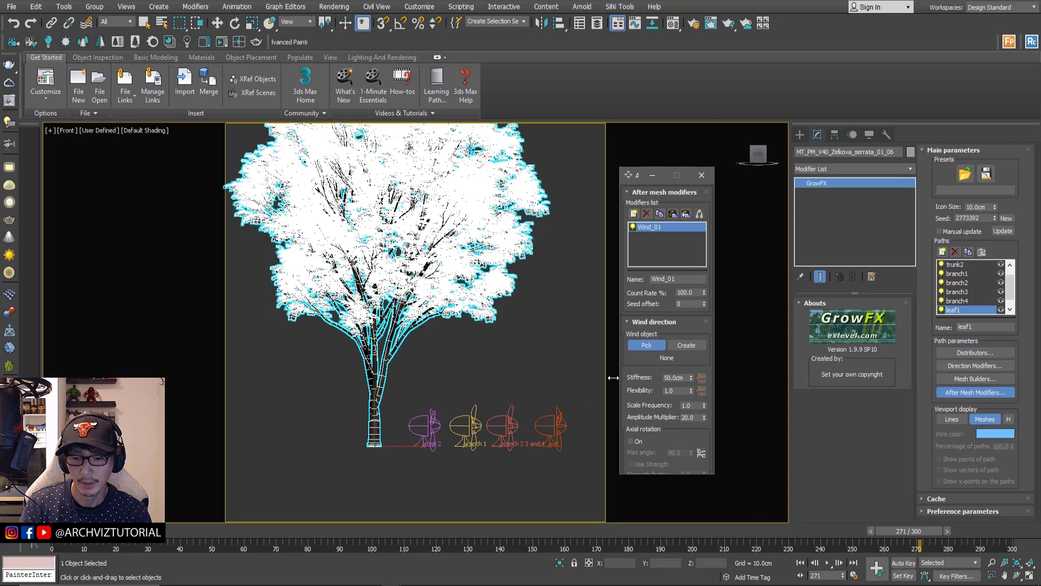
click(556, 408)
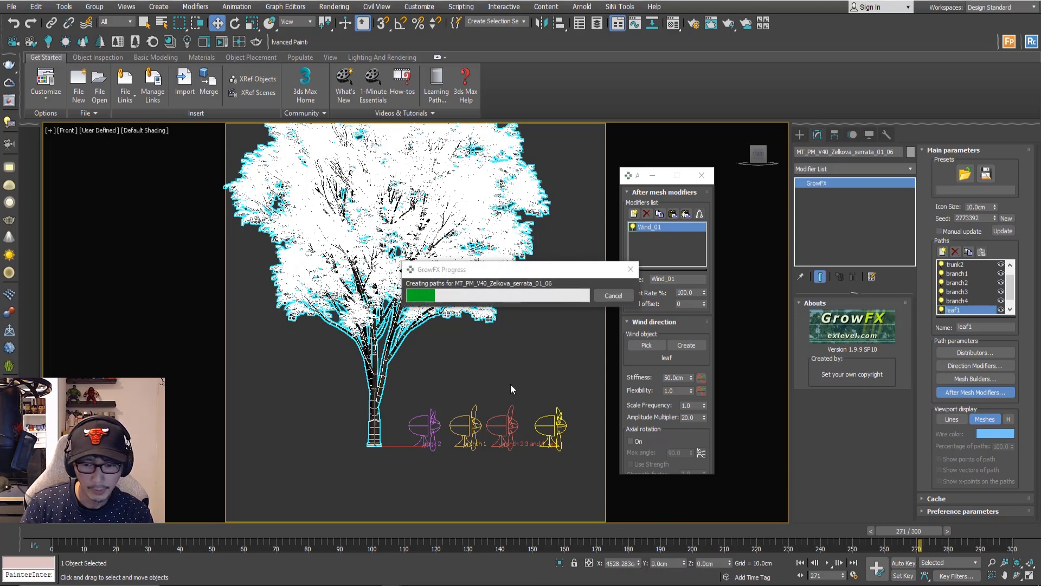
- Set the leaf1 wind modifier's stiffness to 5000 cm and flexibility to 30, and deselect the tree
scroll(502, 308, up, 5)
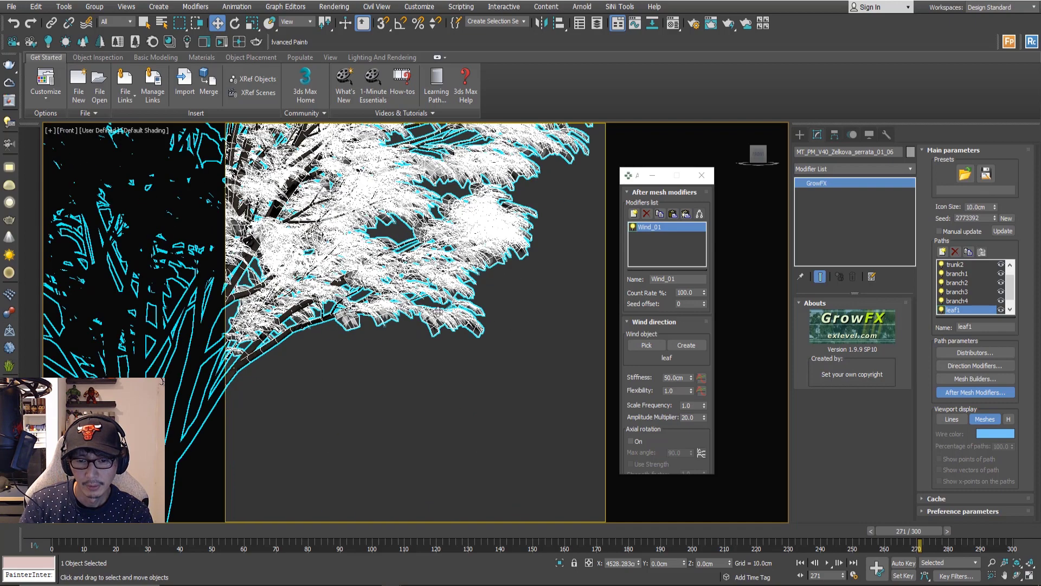
double_click(669, 378)
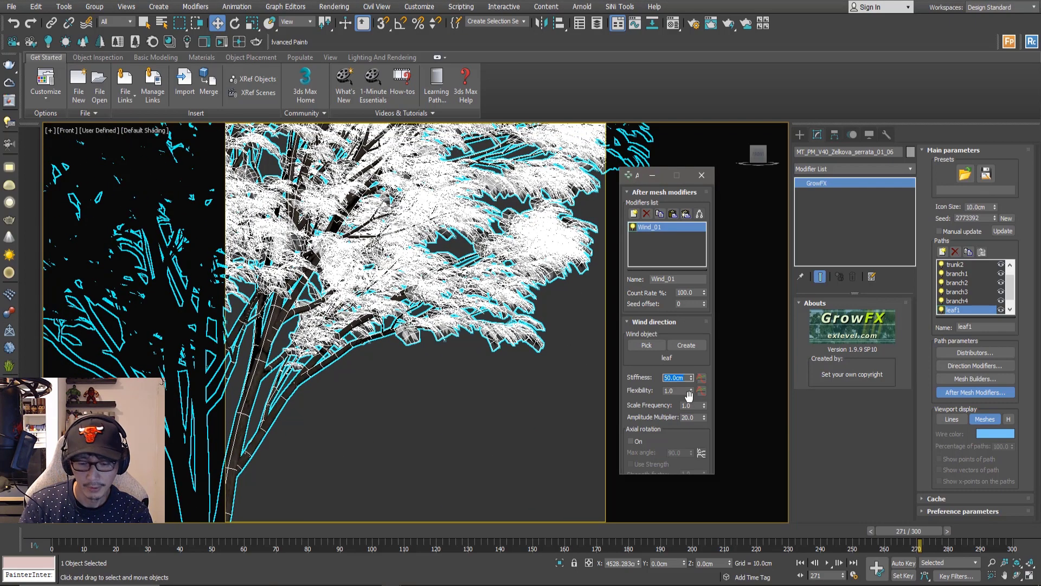
text(5)
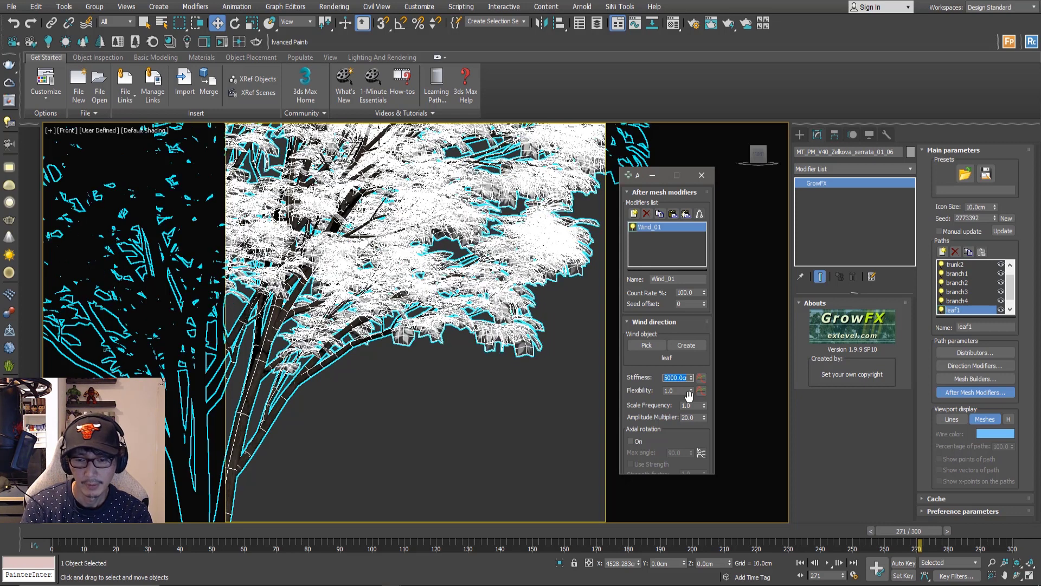
key(Tab)
text(3)
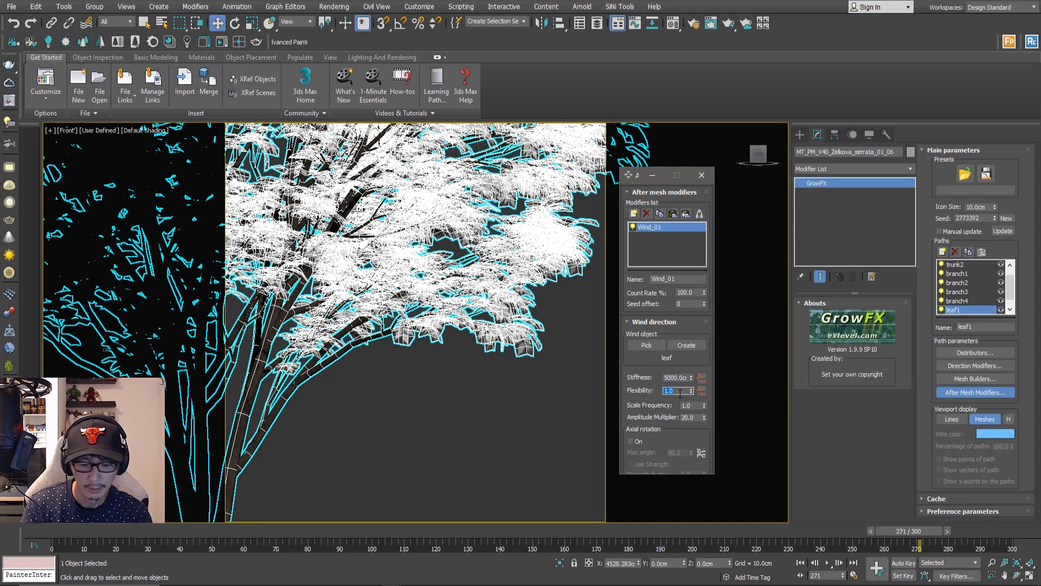
text(0)
key(Return)
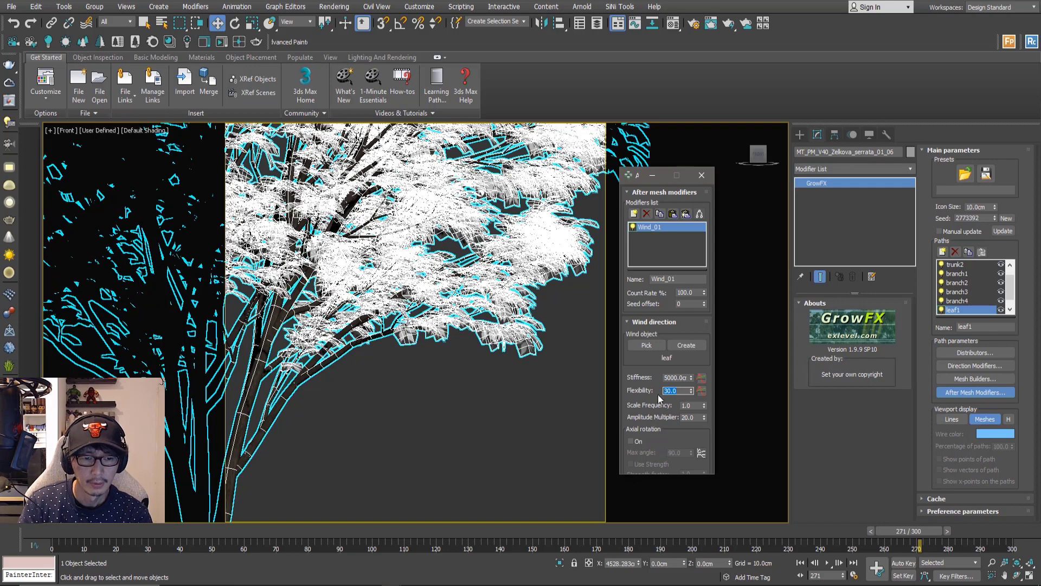
click(496, 418)
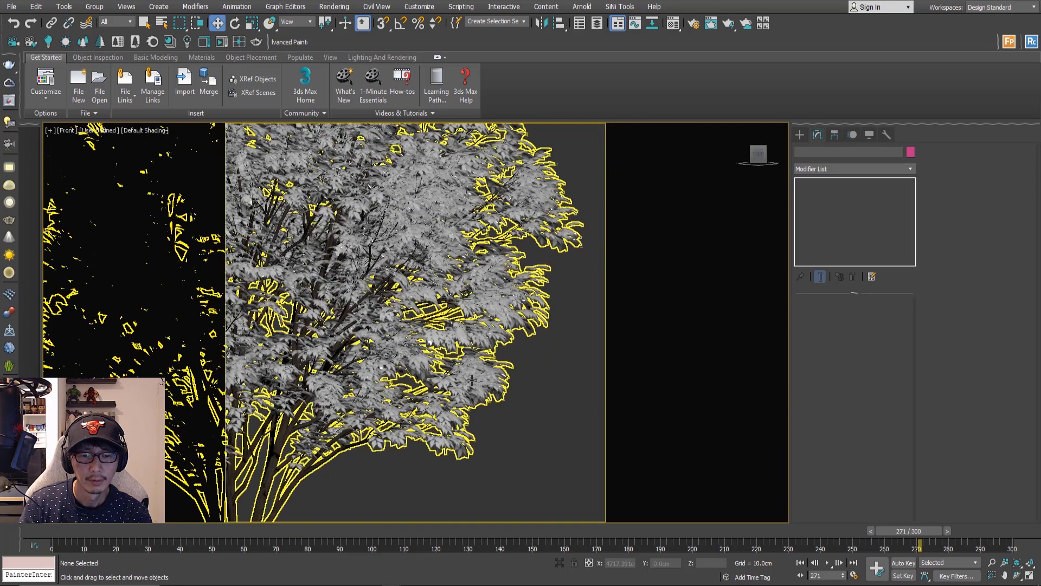
- Show the leaf1 material's front albedo bitmap on the tree in the viewport, using the Material Editor, and deselect the tree
scroll(471, 379, up, 5)
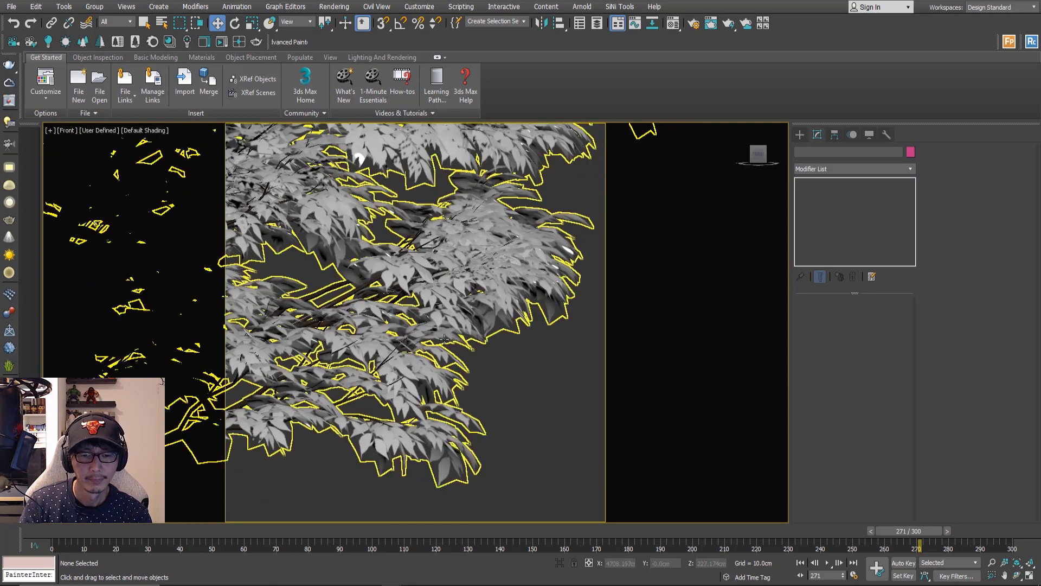
click(444, 339)
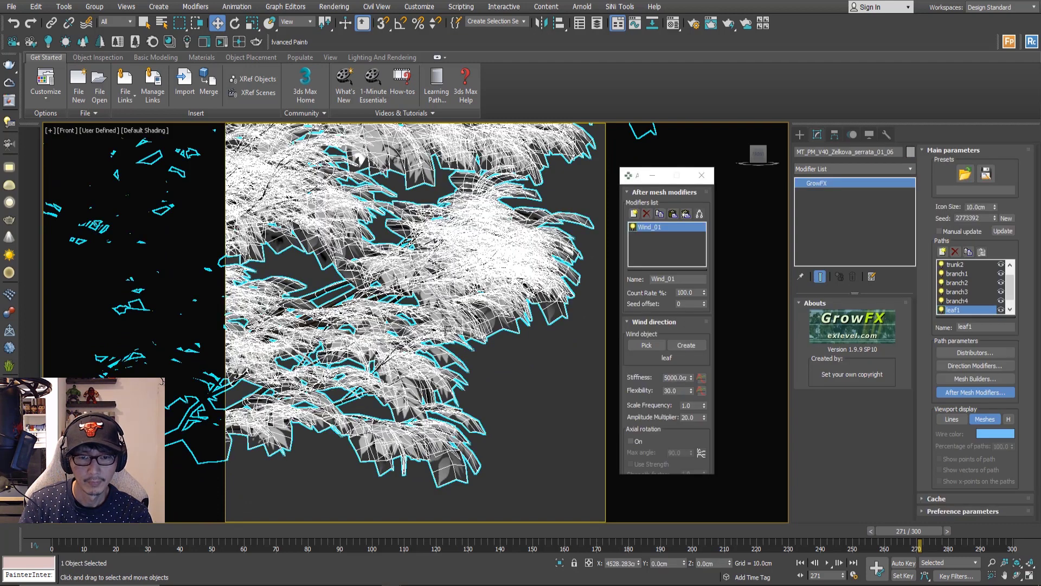
key(m)
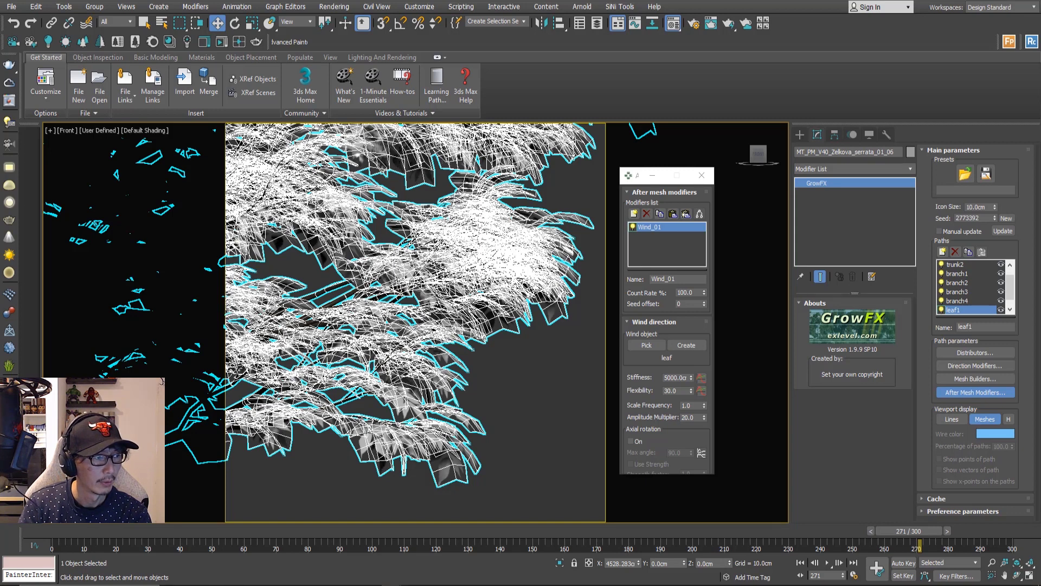
drag(54, 160, 667, 150)
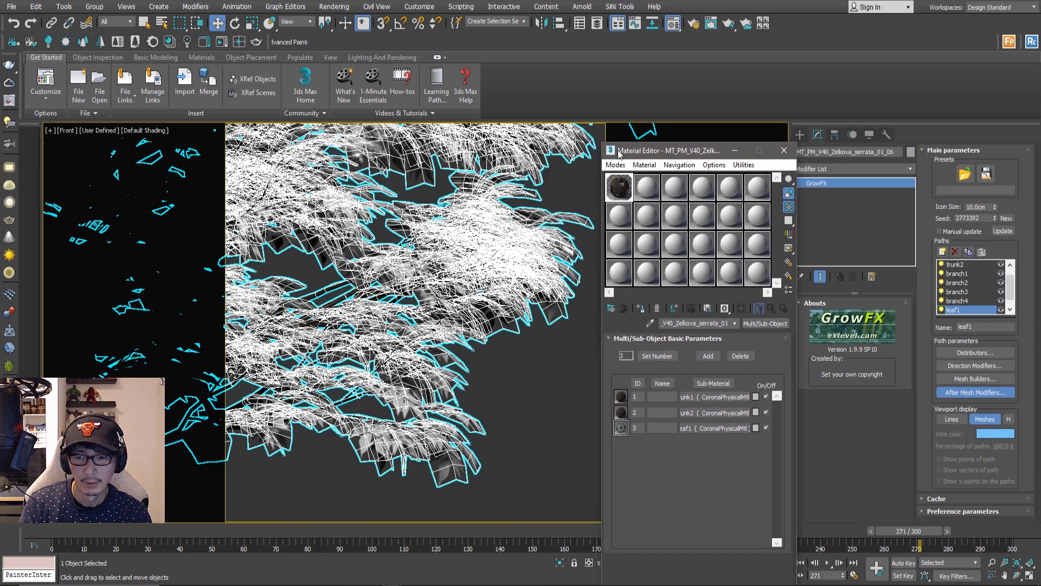
click(708, 428)
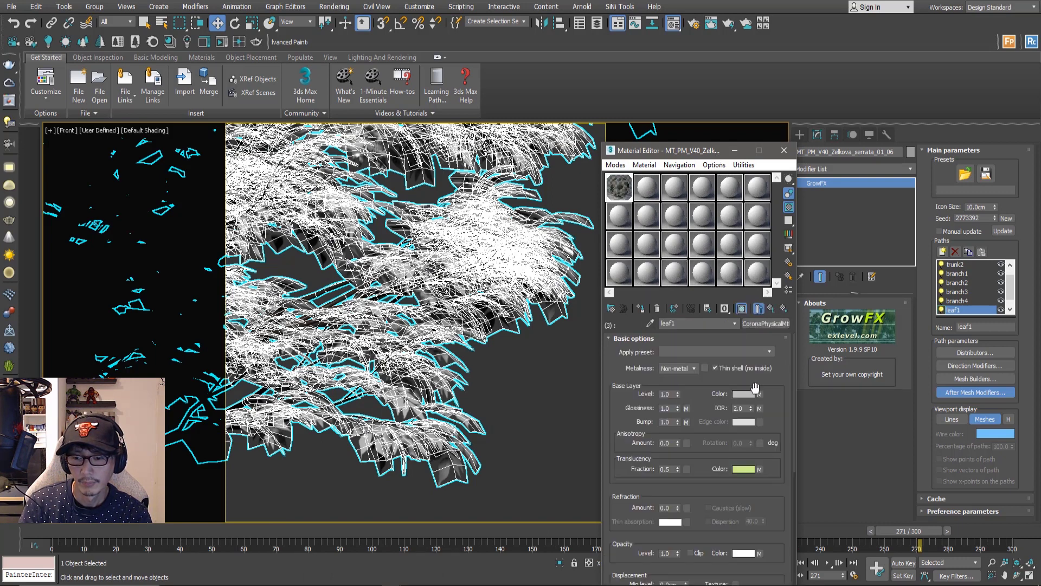
click(759, 393)
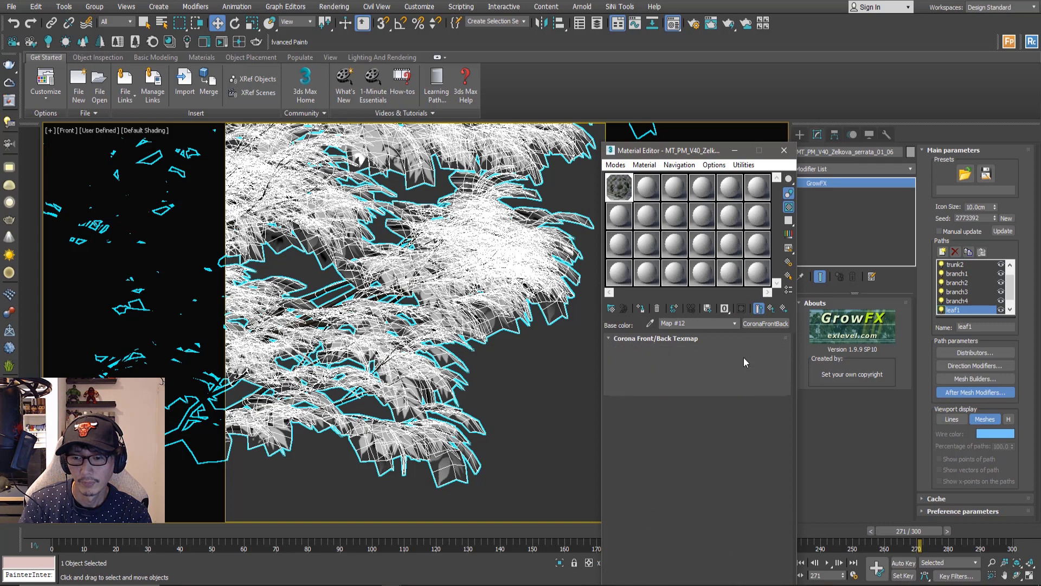
click(743, 366)
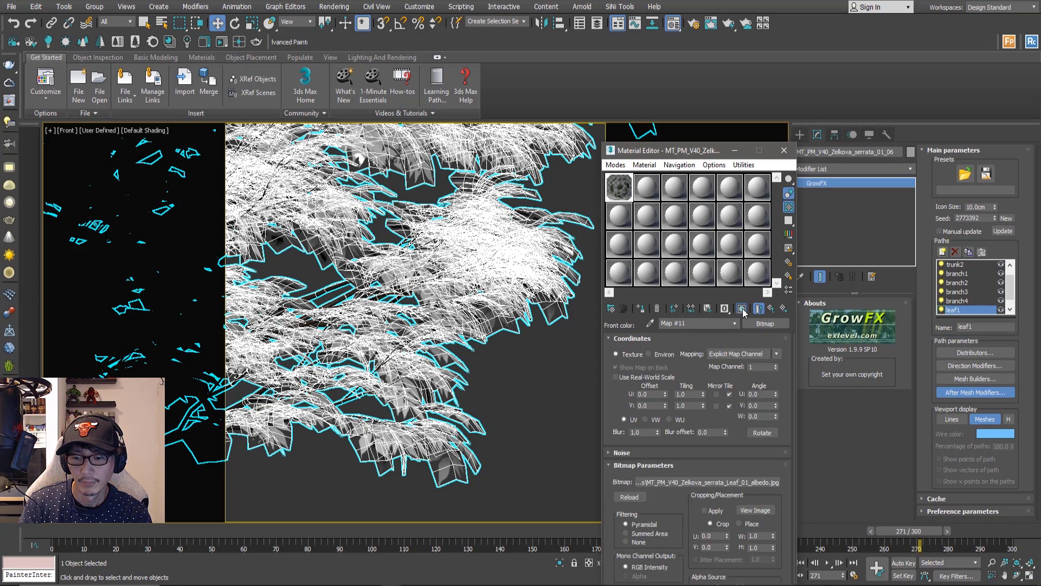
click(742, 309)
click(550, 360)
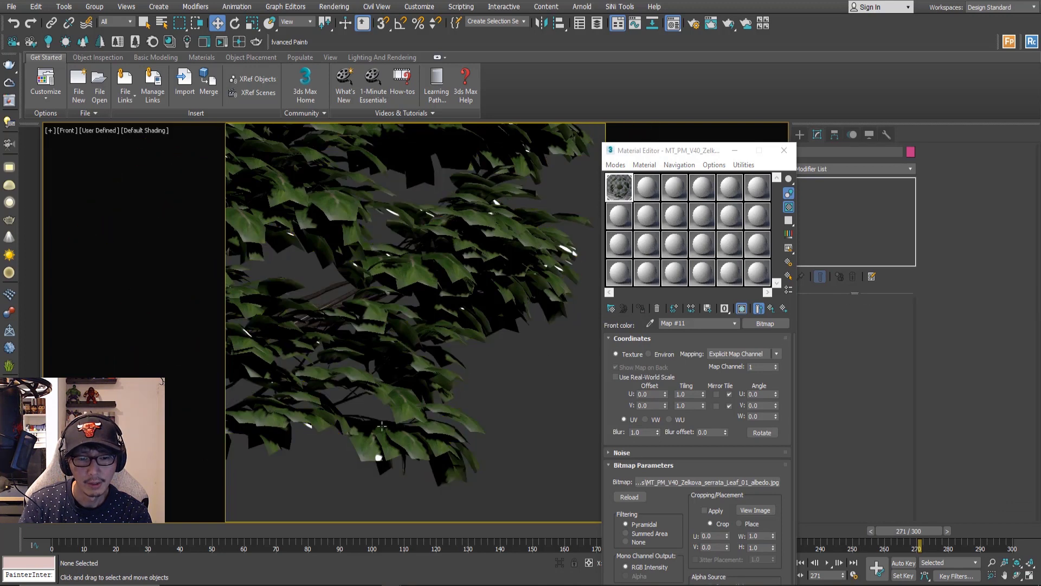
- Return to the leaf1 material, show the full shaded material in the viewport instead, and close the Material Editor
click(771, 309)
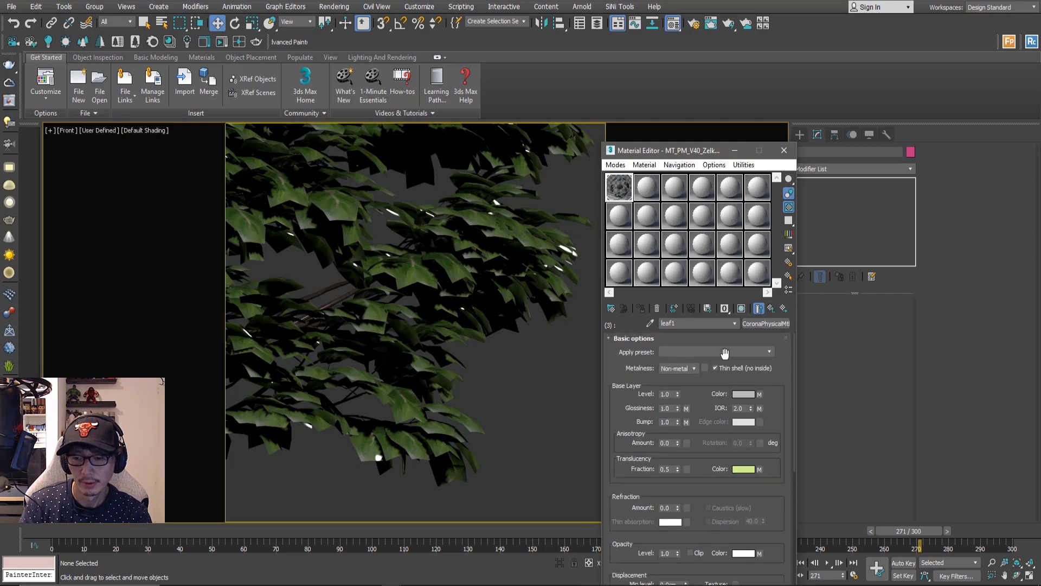
click(741, 308)
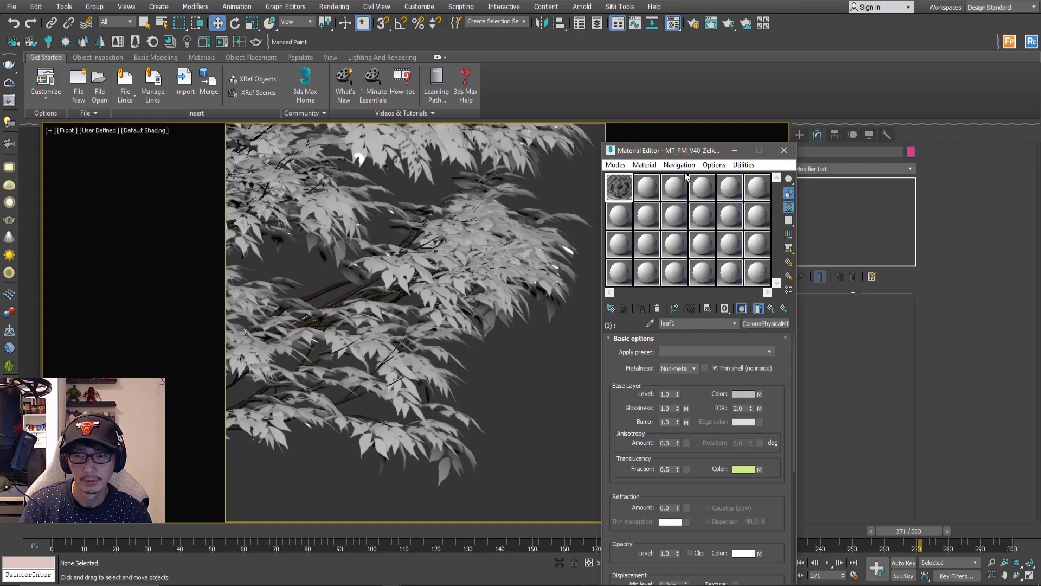
drag(668, 158, 635, 163)
key(m)
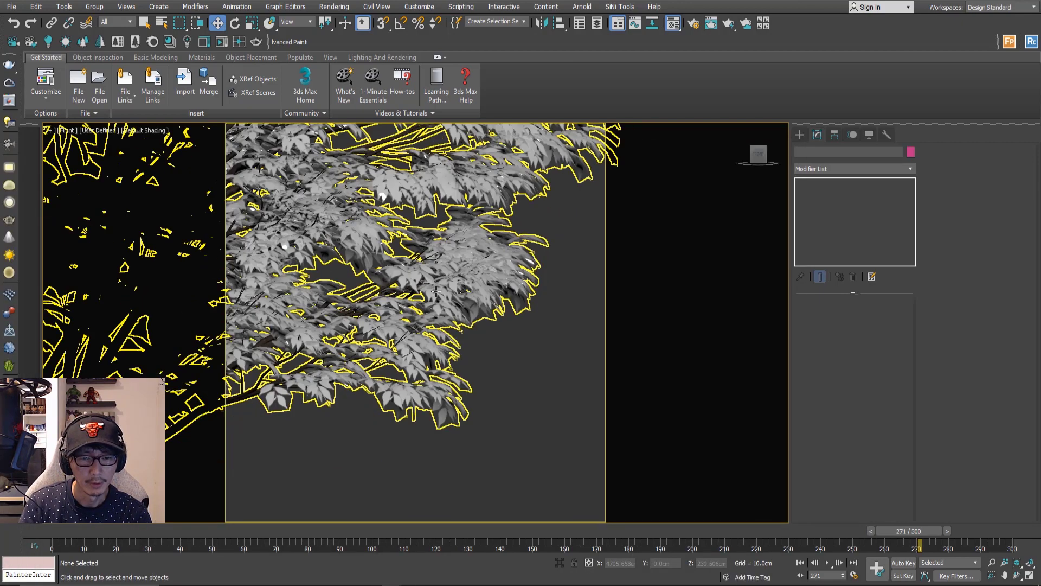
- Set the animation's frame rate to Custom at 25 FPS in the time configuration, with the tree deselected
middle_drag(434, 288, 468, 344)
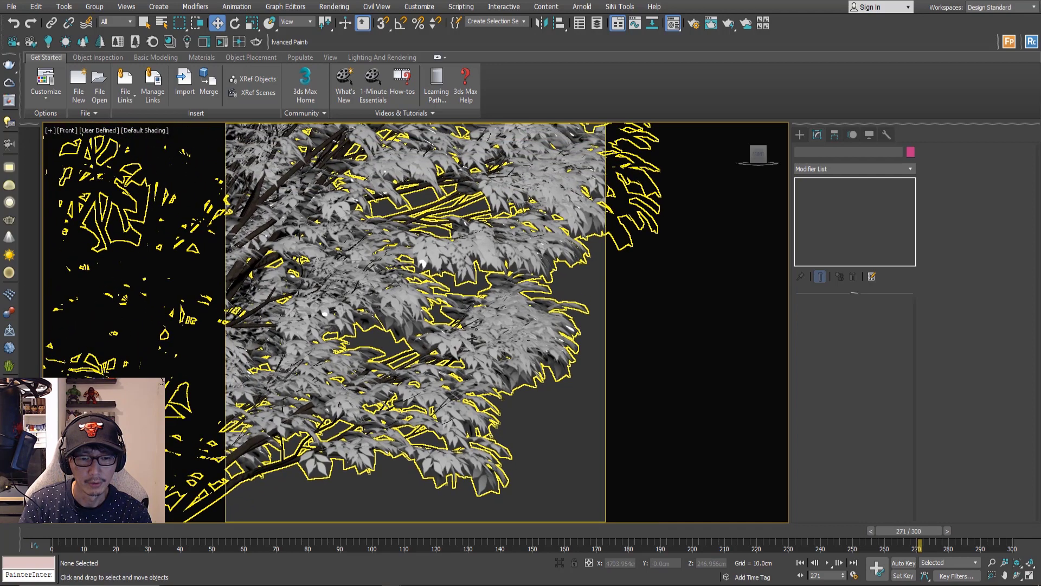
scroll(471, 348, down, 3)
scroll(476, 352, up, 4)
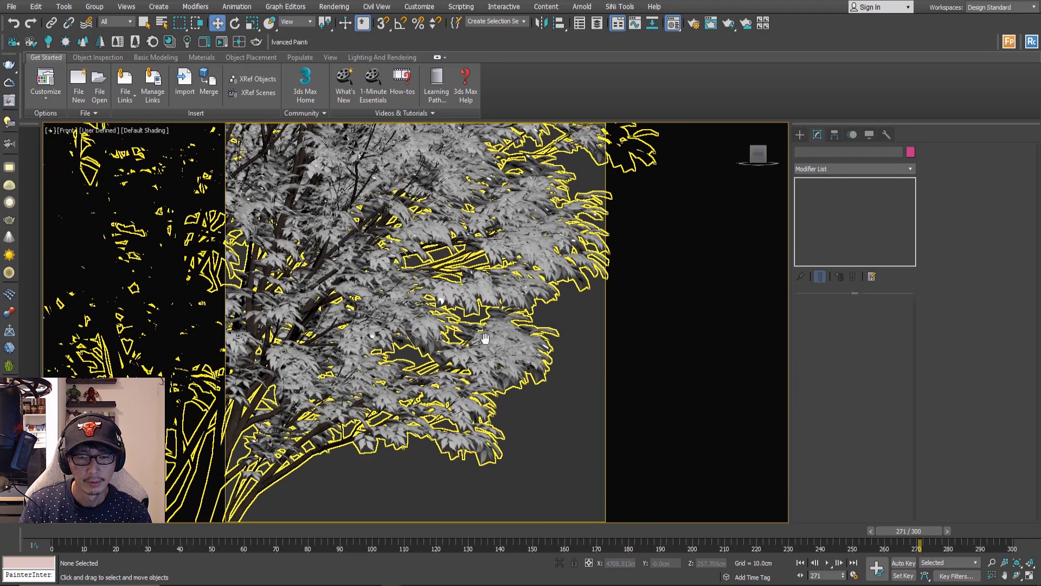
middle_drag(493, 397, 545, 347)
click(553, 399)
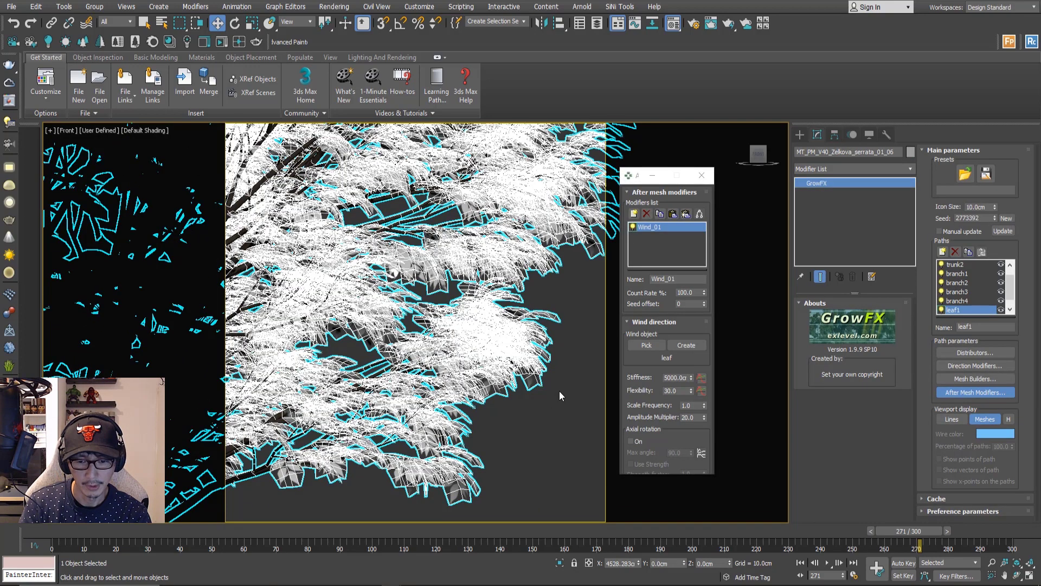
click(559, 391)
click(855, 576)
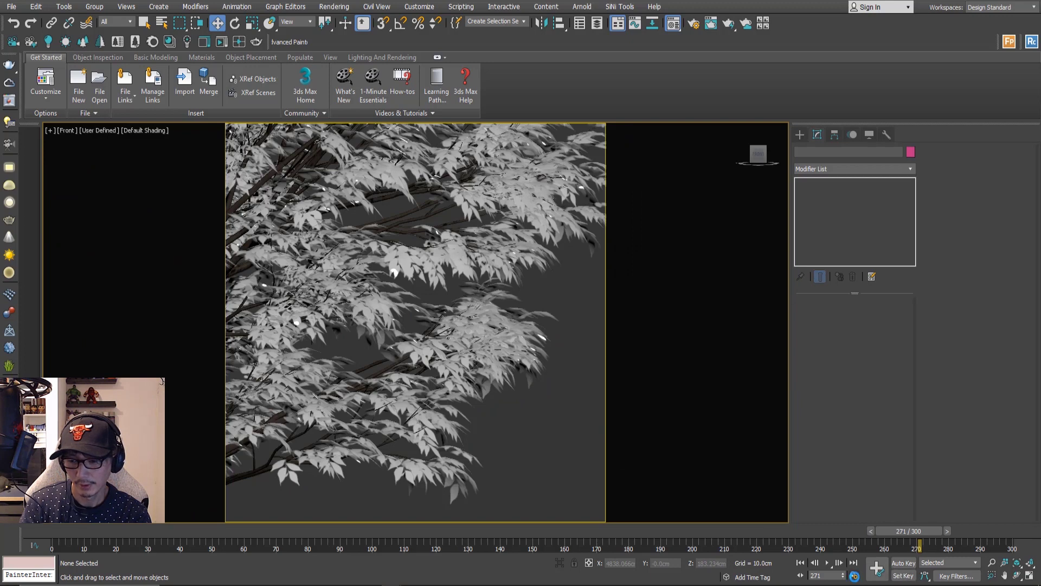
click(479, 193)
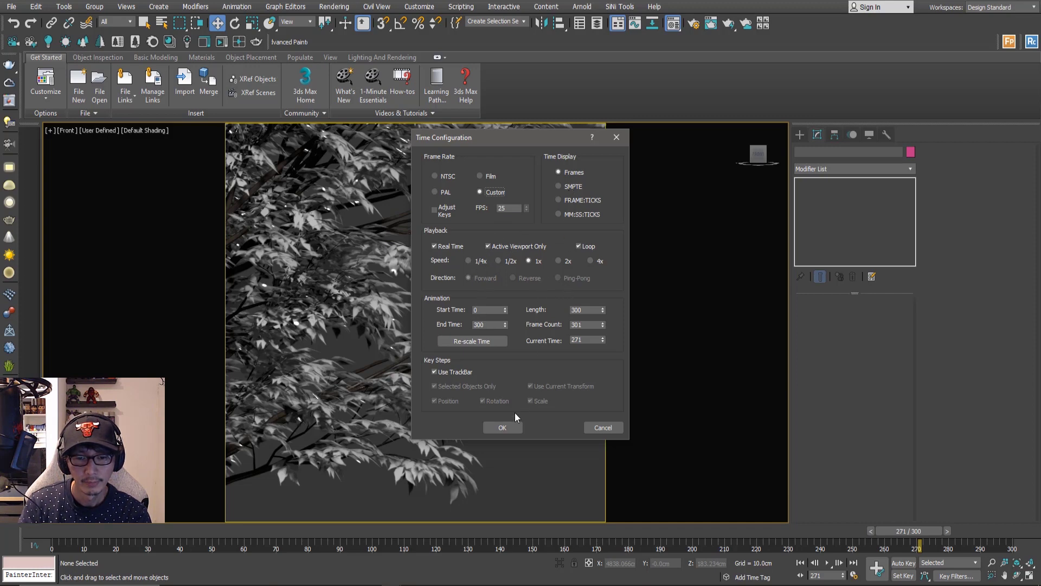
click(514, 426)
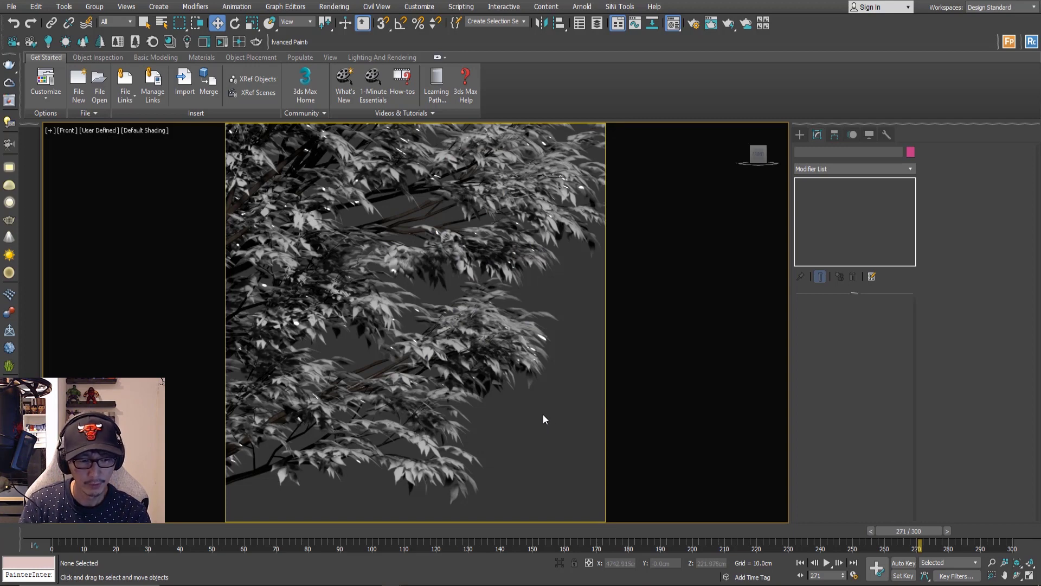
- Create a close-up preview animation of the branches at 120 percent of output with the Standard per-view preset, play it and close the player
key(shift+v)
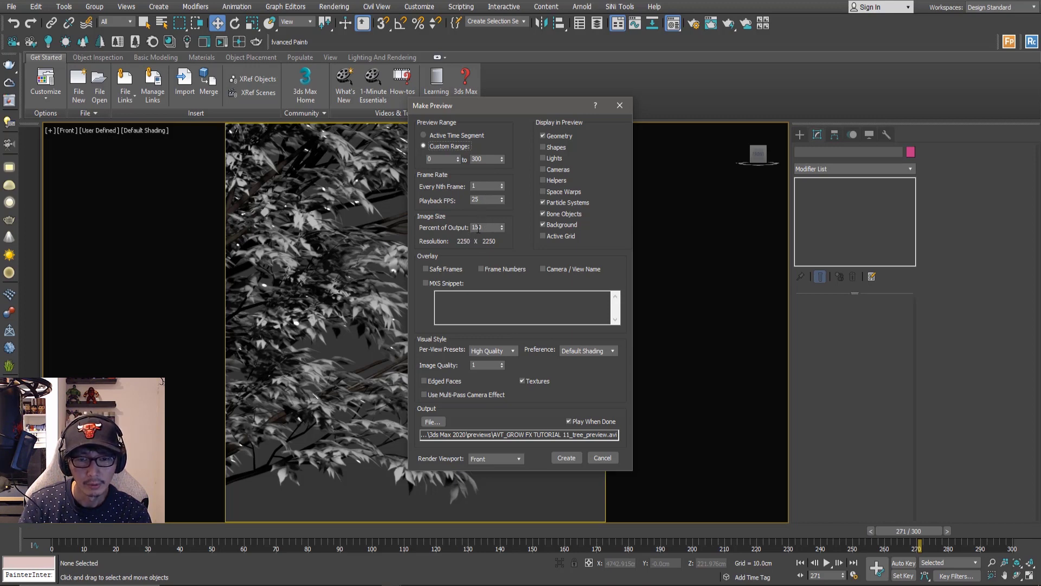
drag(478, 229, 450, 228)
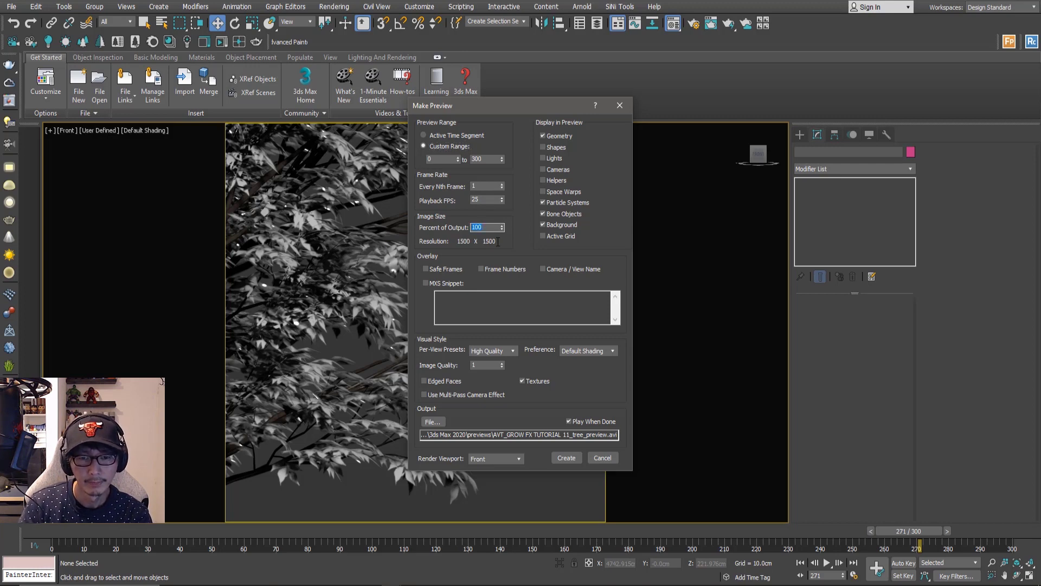
text(150)
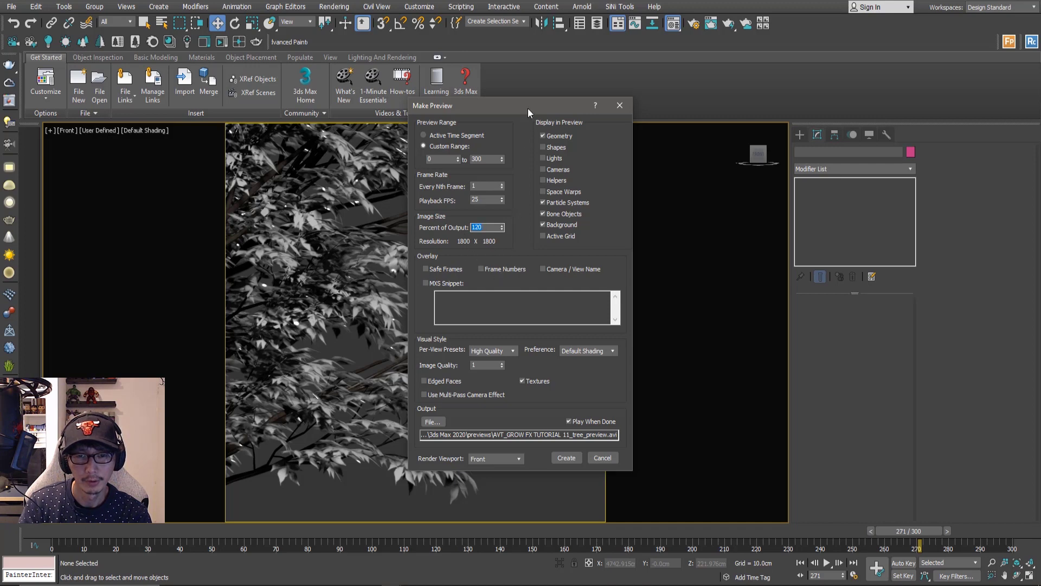
drag(528, 109, 574, 102)
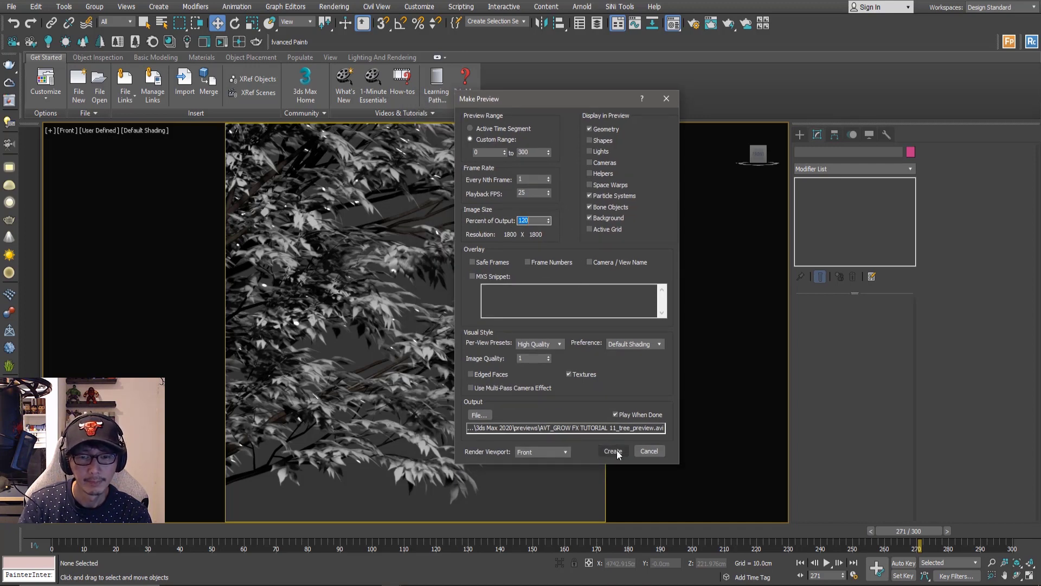
click(558, 345)
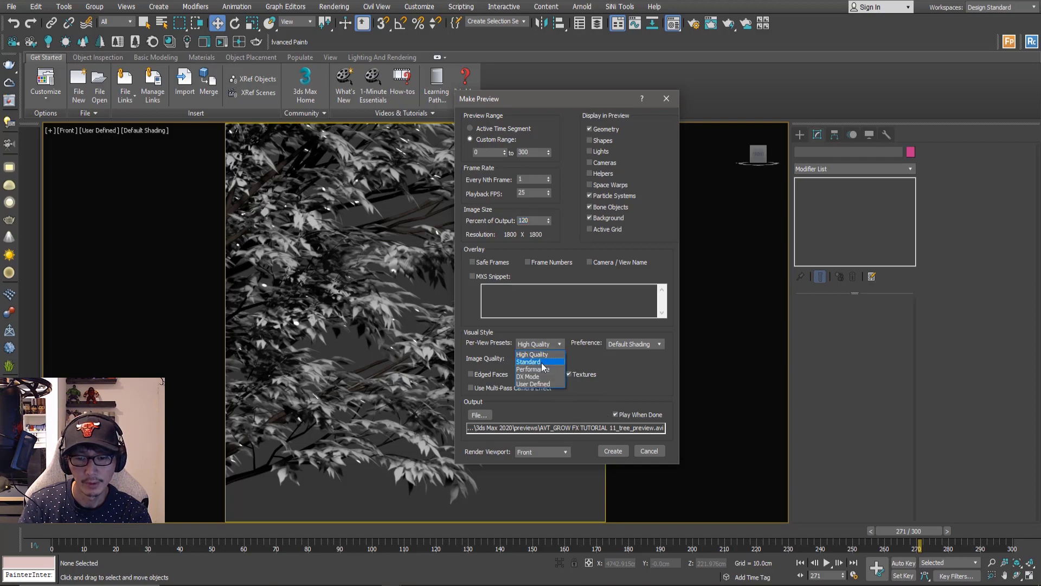
click(613, 451)
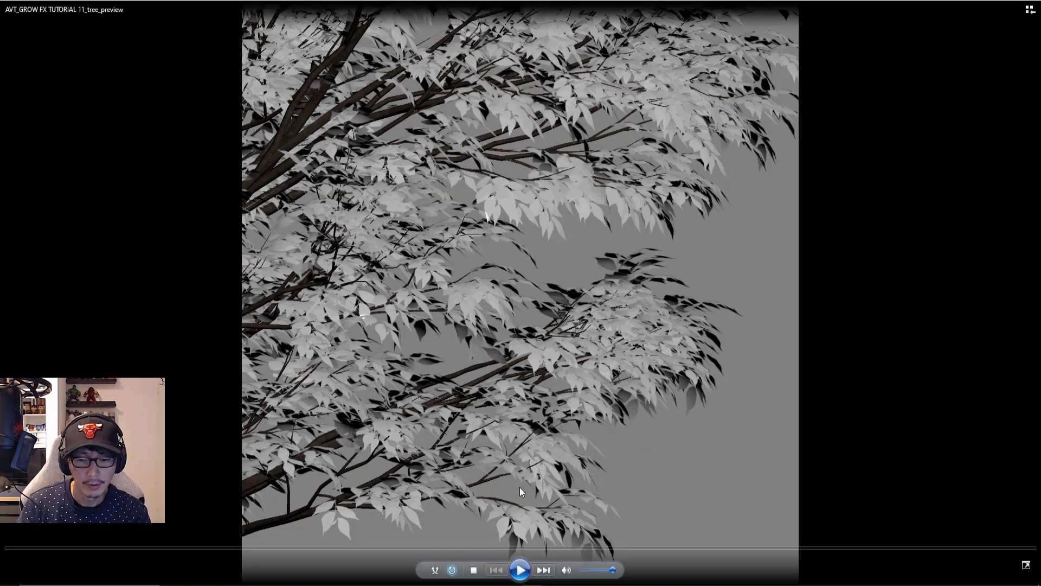
click(521, 571)
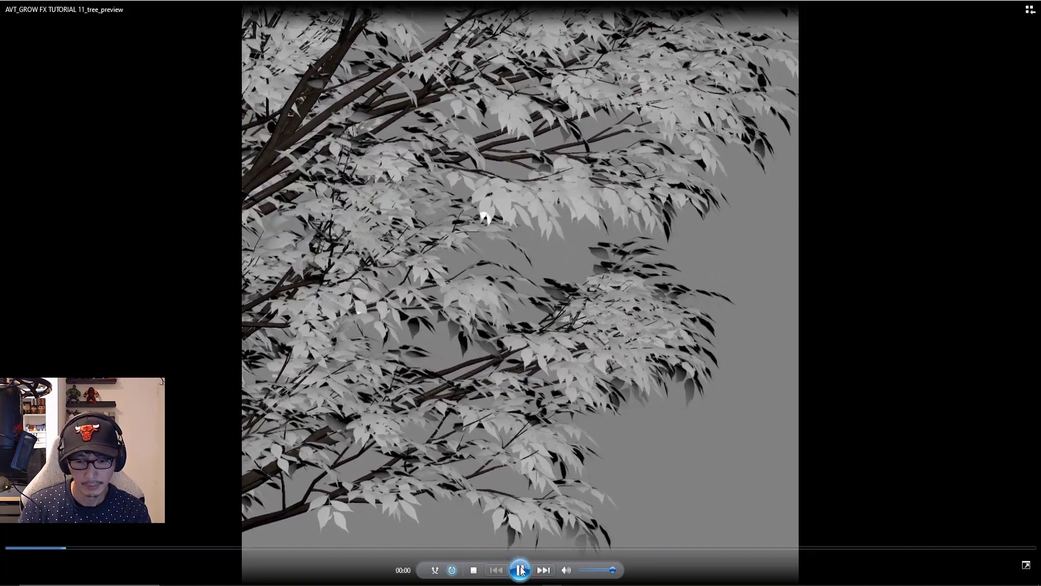
click(1030, 5)
- Frame the whole tree in the Front viewport and create a preview animation of it
scroll(557, 300, down, 8)
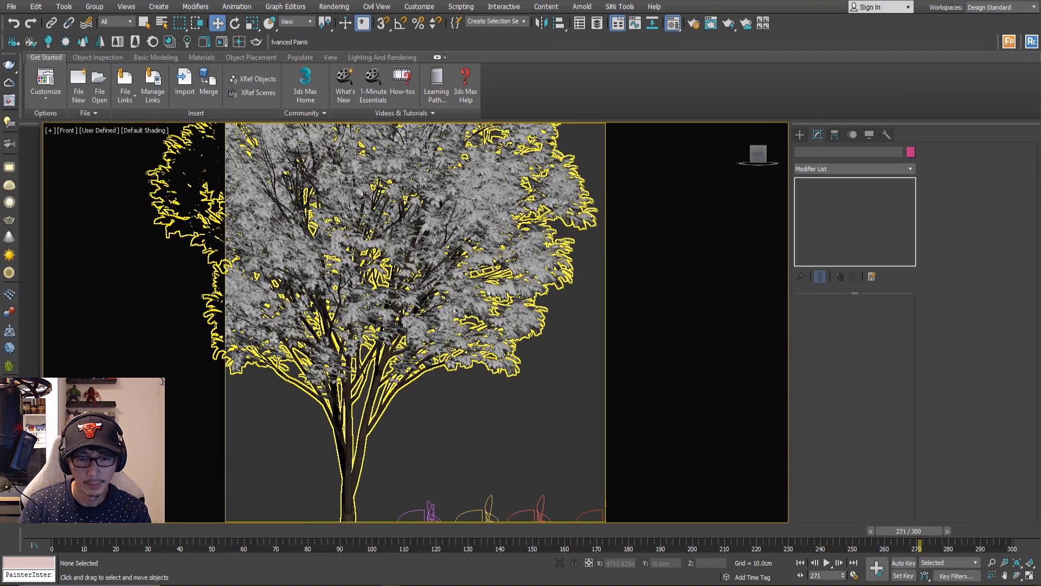
middle_drag(459, 314, 473, 333)
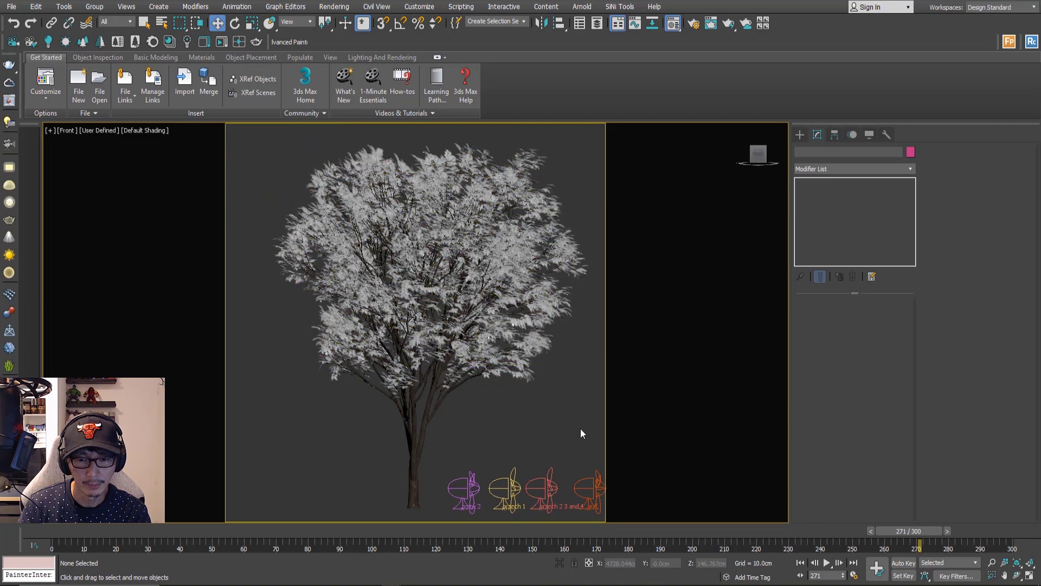
drag(513, 428, 510, 424)
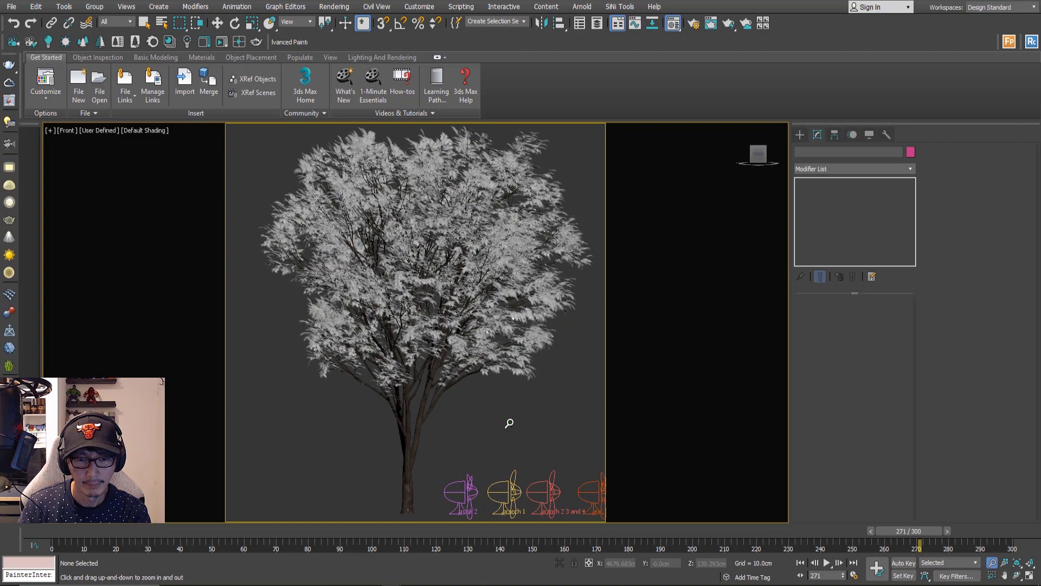
middle_drag(510, 423, 514, 424)
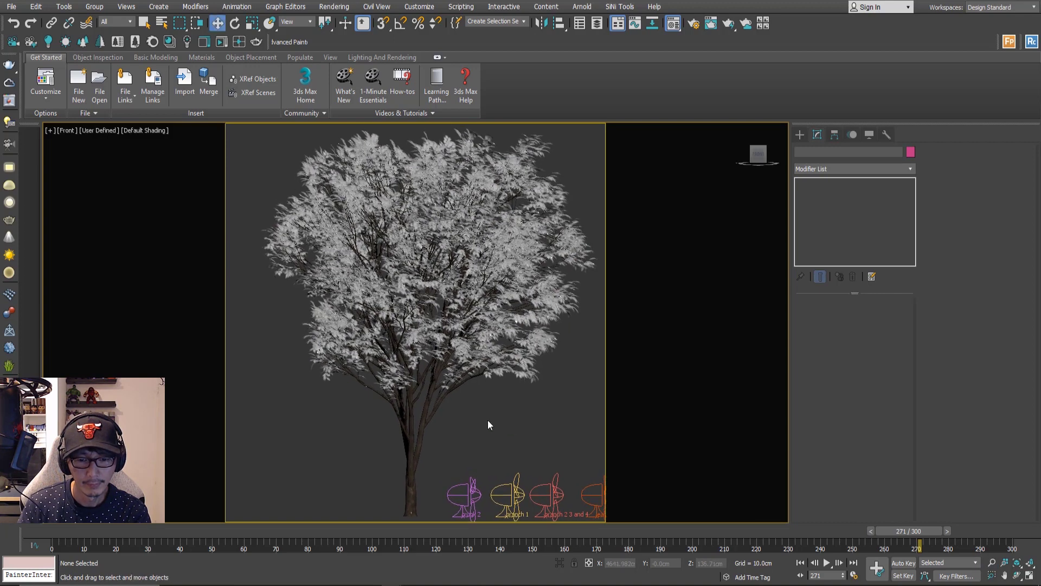
key(shift+v)
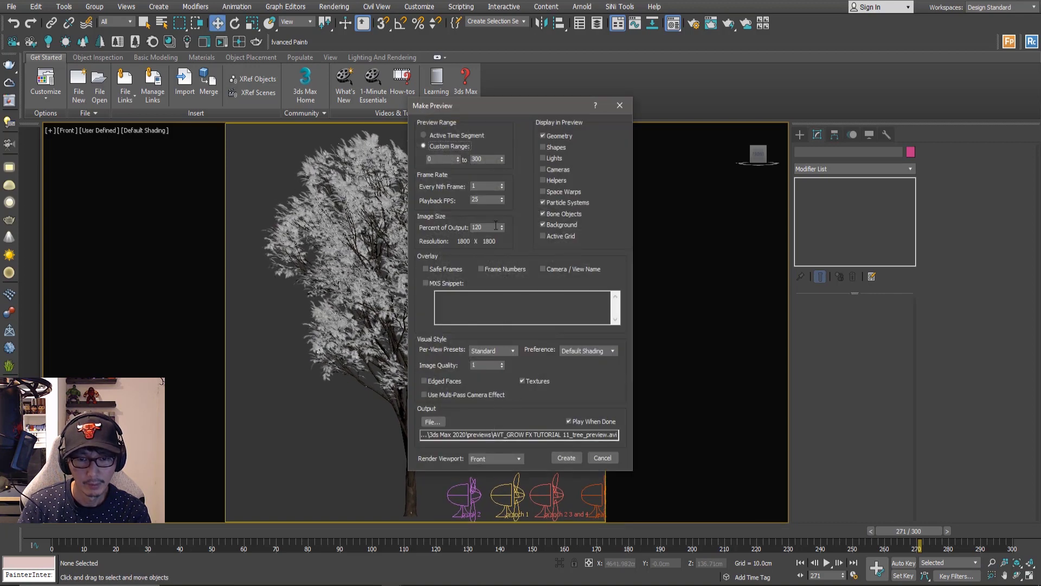
click(564, 458)
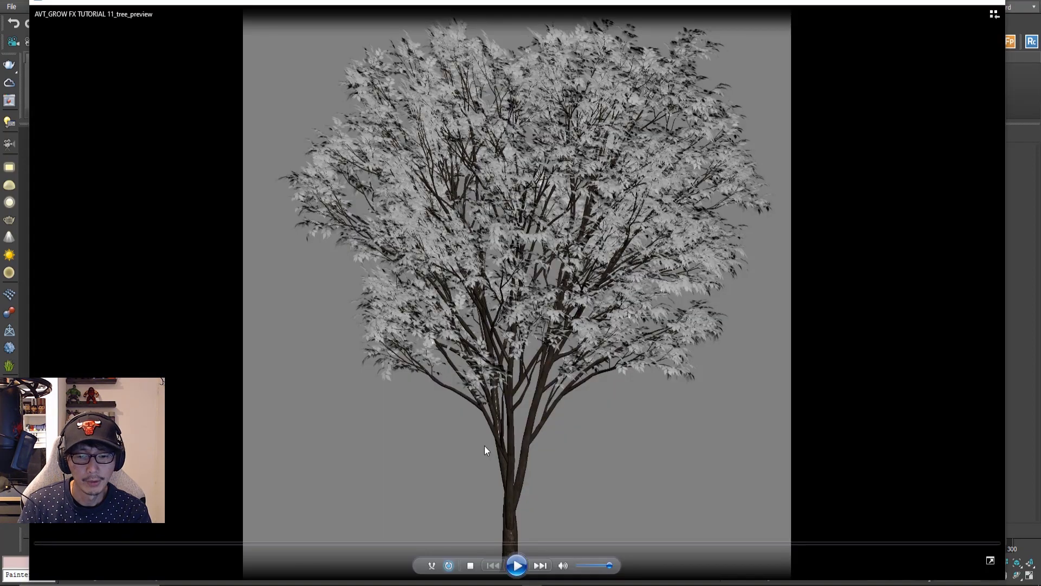
- Play the whole-tree preview, watch the wind motion in full screen, and close the player
click(522, 565)
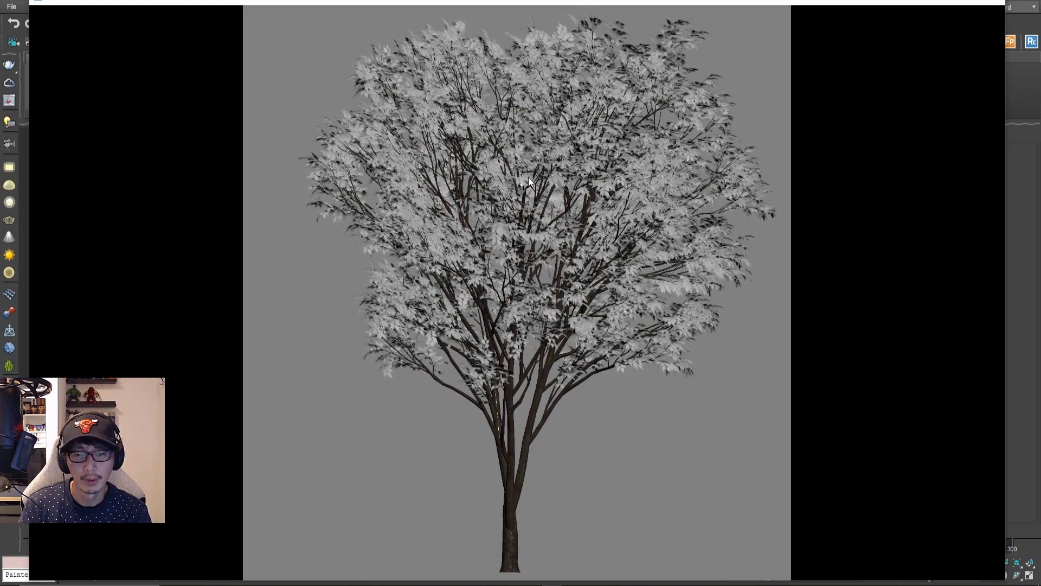
mouse_move(551, 126)
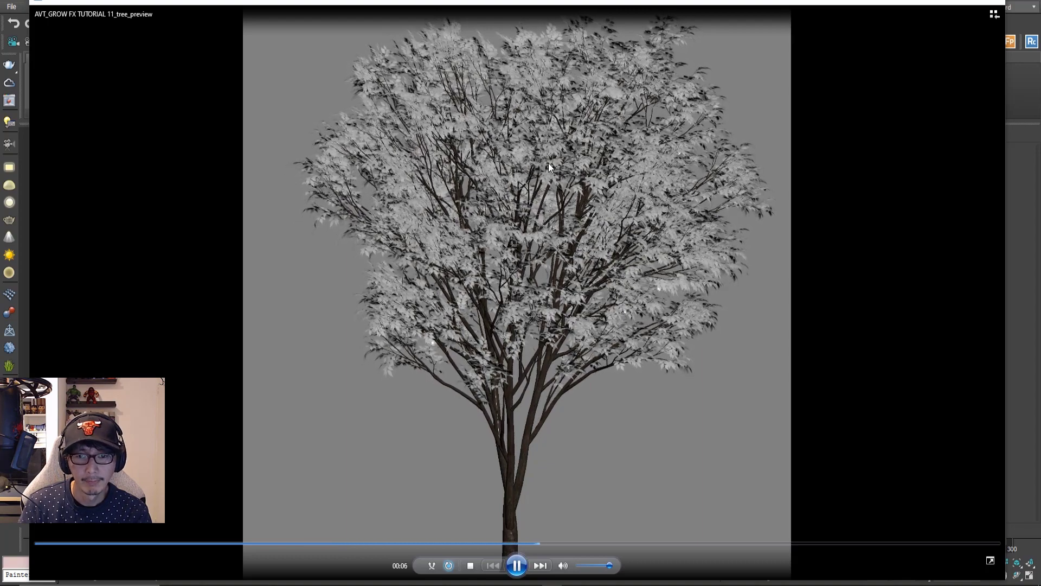
double_click(673, 431)
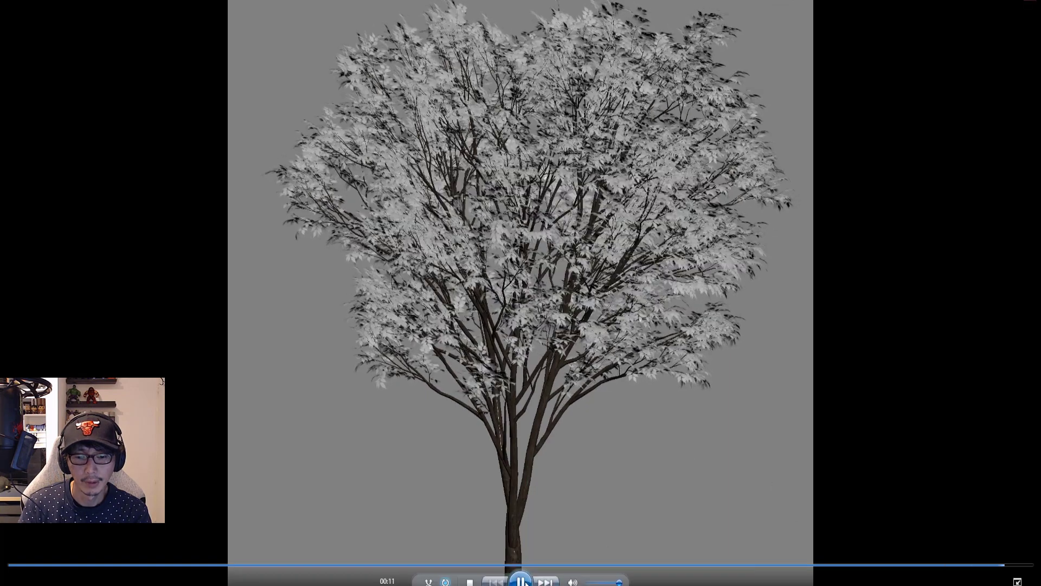
double_click(750, 262)
click(993, 4)
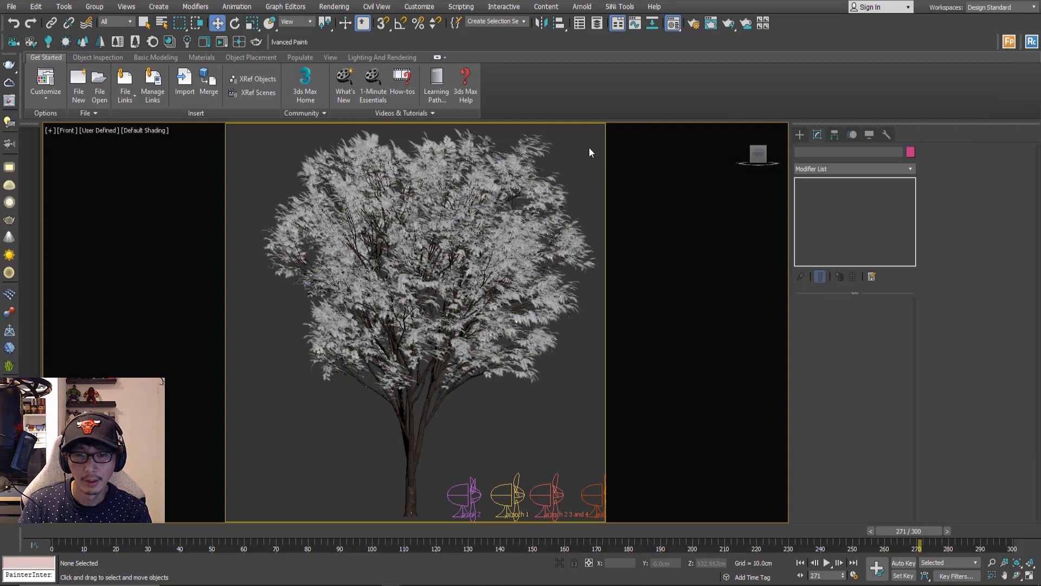
click(570, 175)
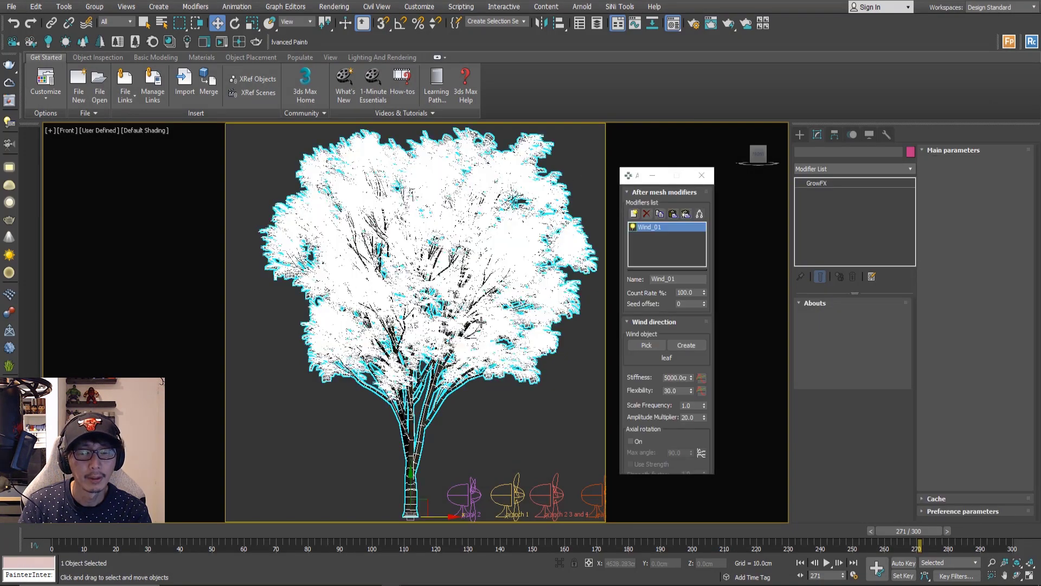
click(498, 404)
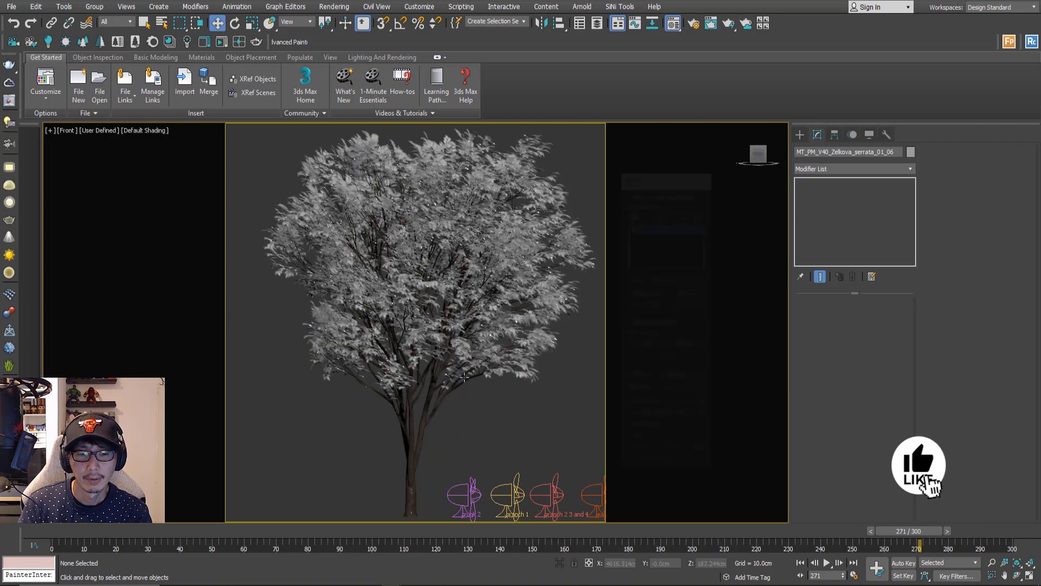
click(477, 408)
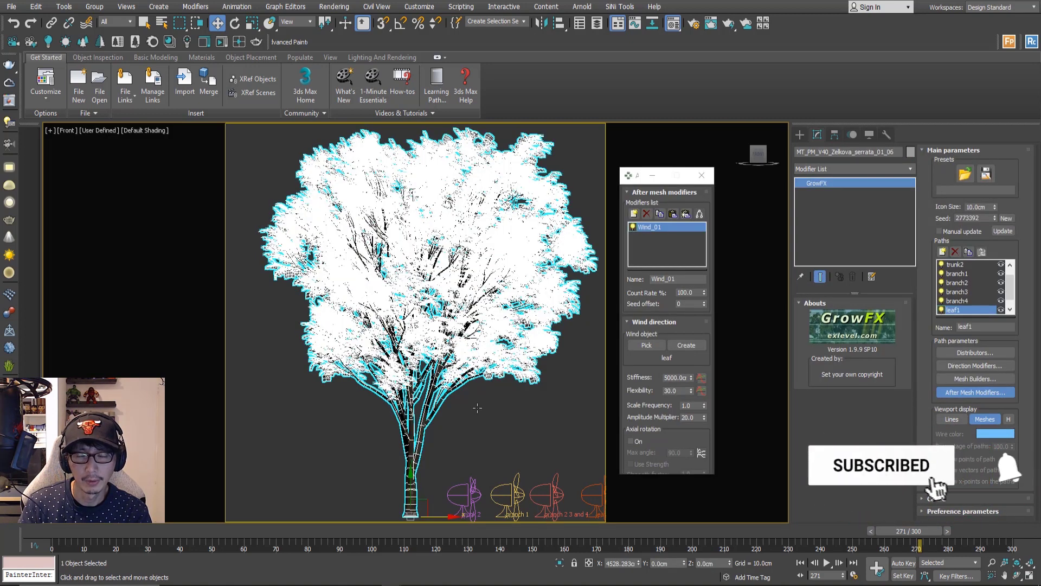
click(478, 412)
click(485, 413)
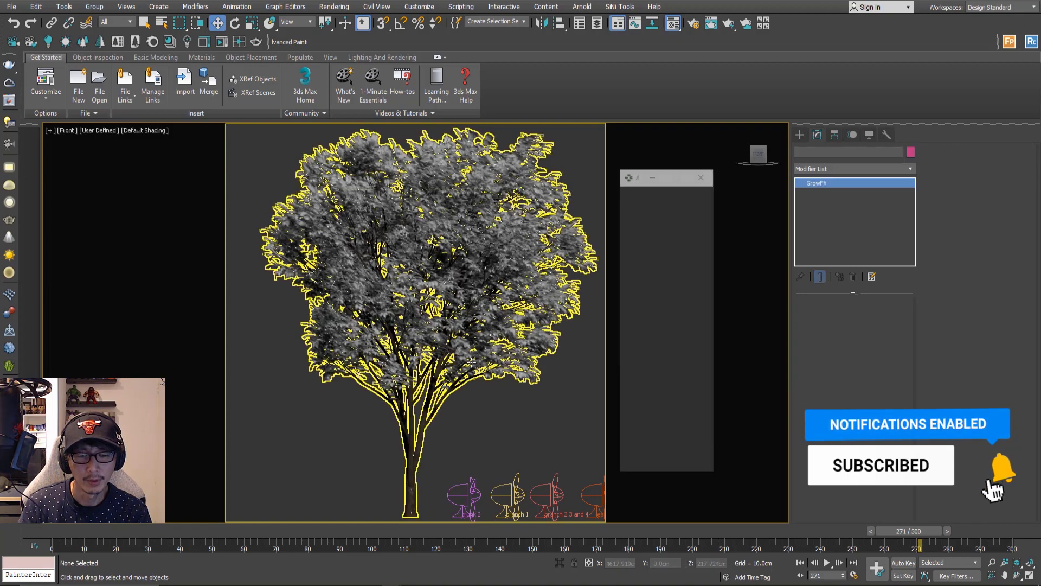
click(496, 414)
click(490, 374)
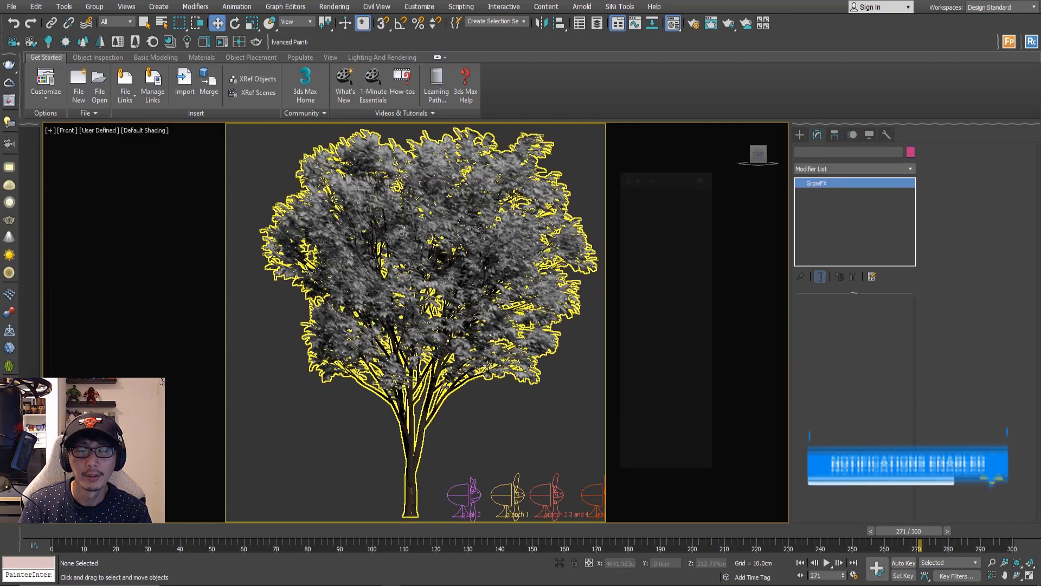